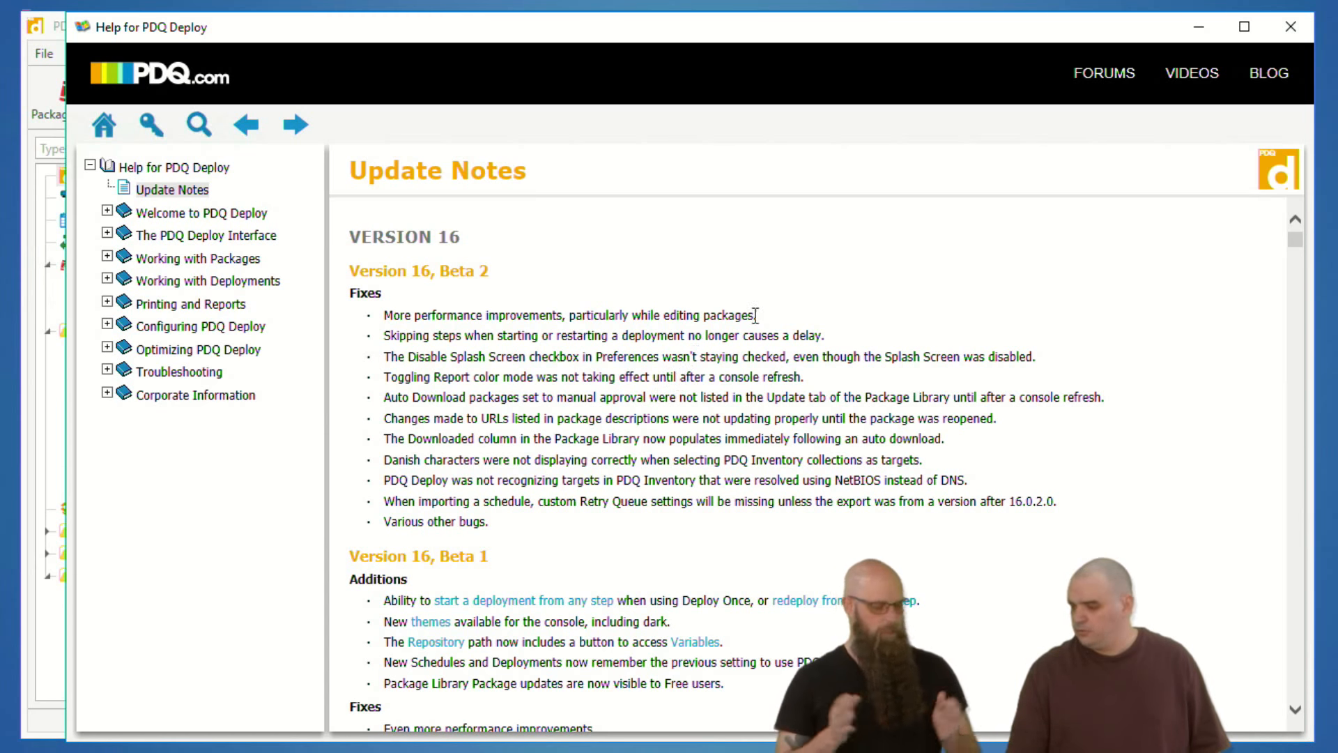
- Close the help window and open Redeploy from Failed Step for the Fail at Random package's deployment
click(1288, 25)
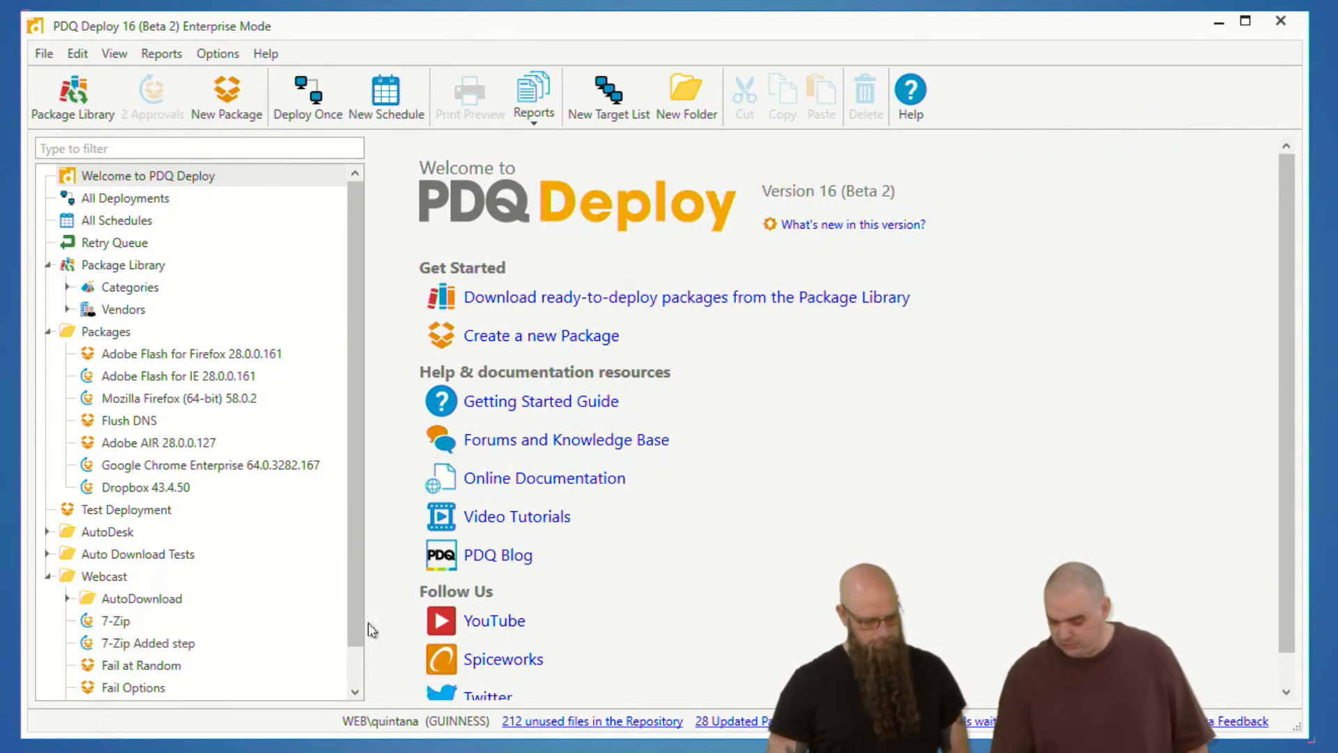
click(108, 667)
click(496, 298)
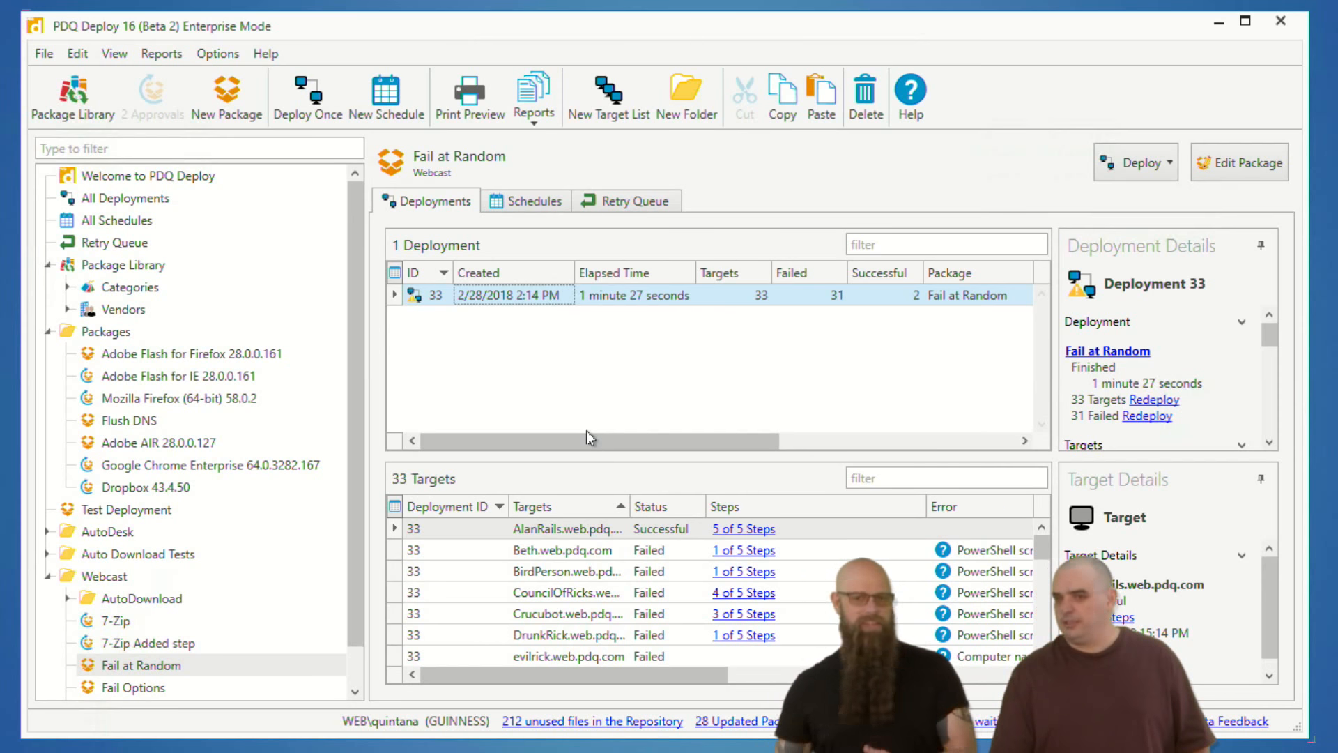
right_click(528, 294)
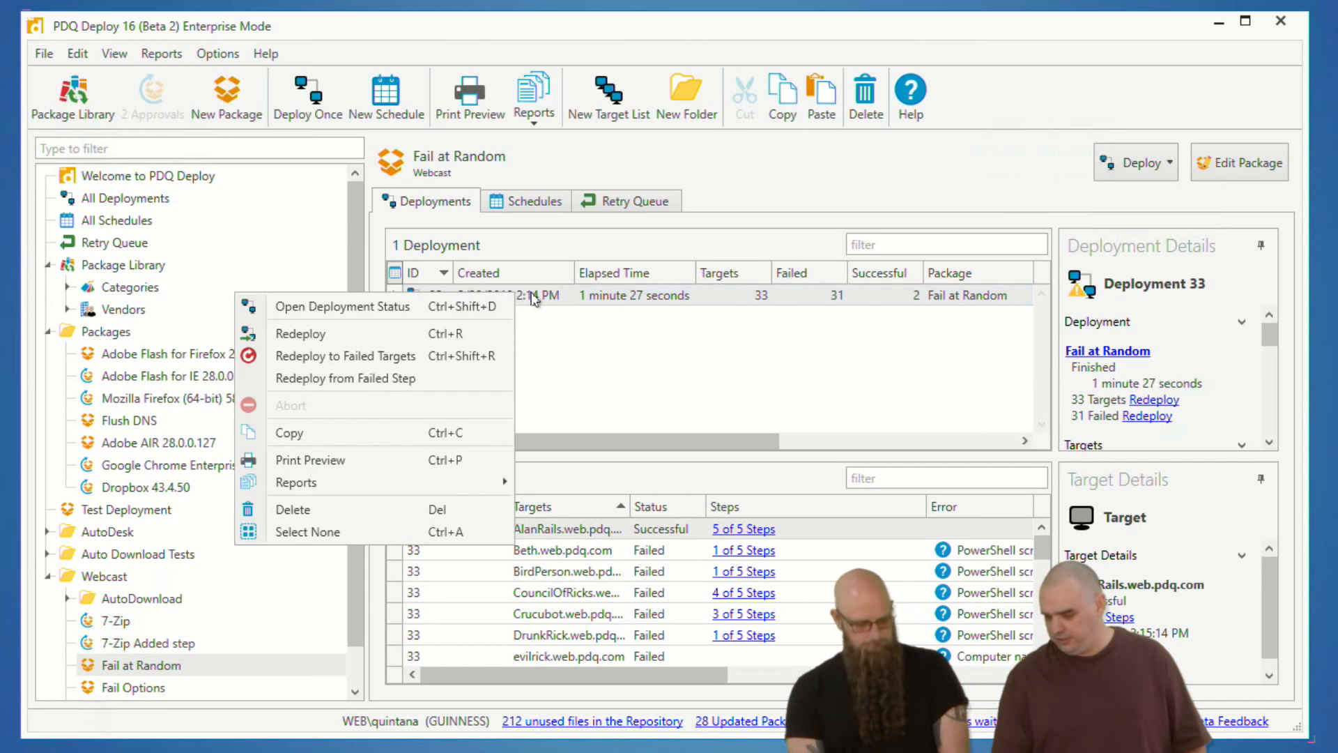
click(377, 382)
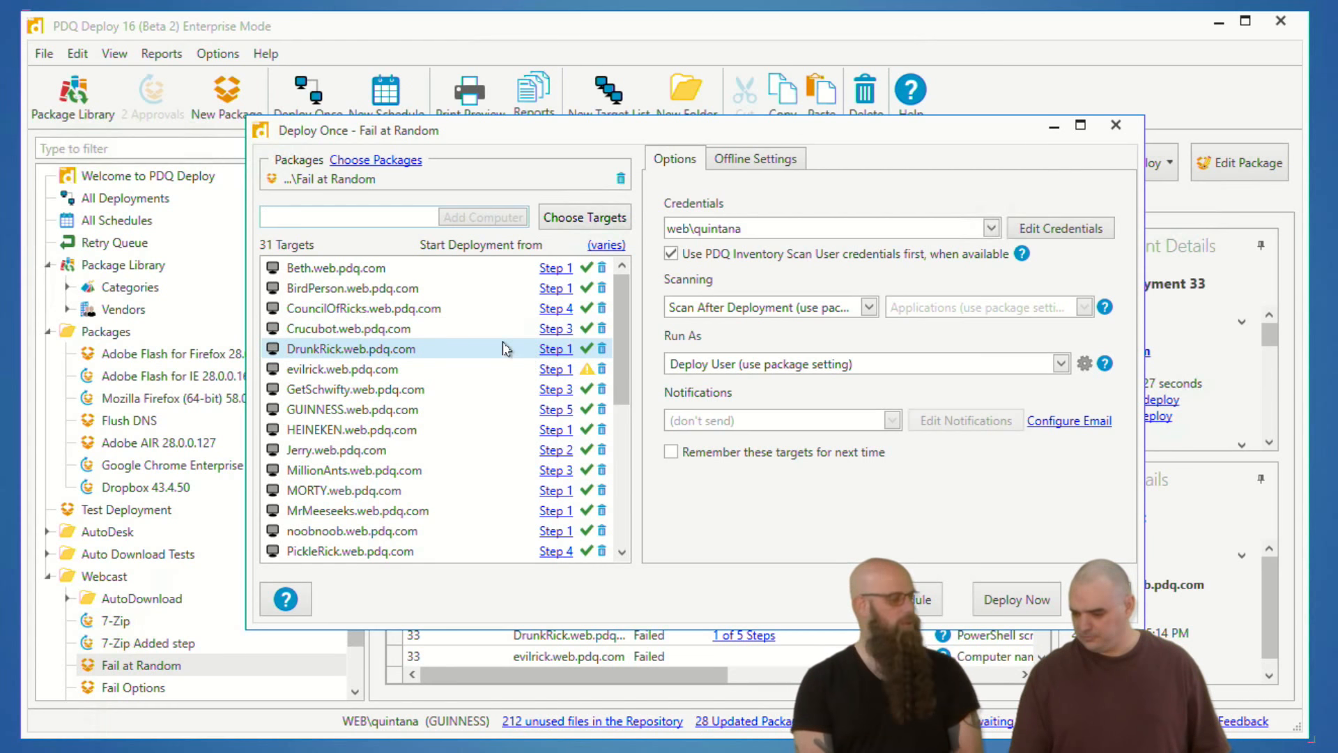
- Select the redeployment targets from Beth.web.pdq.com through HEINEKEN.web.pdq.com
click(305, 223)
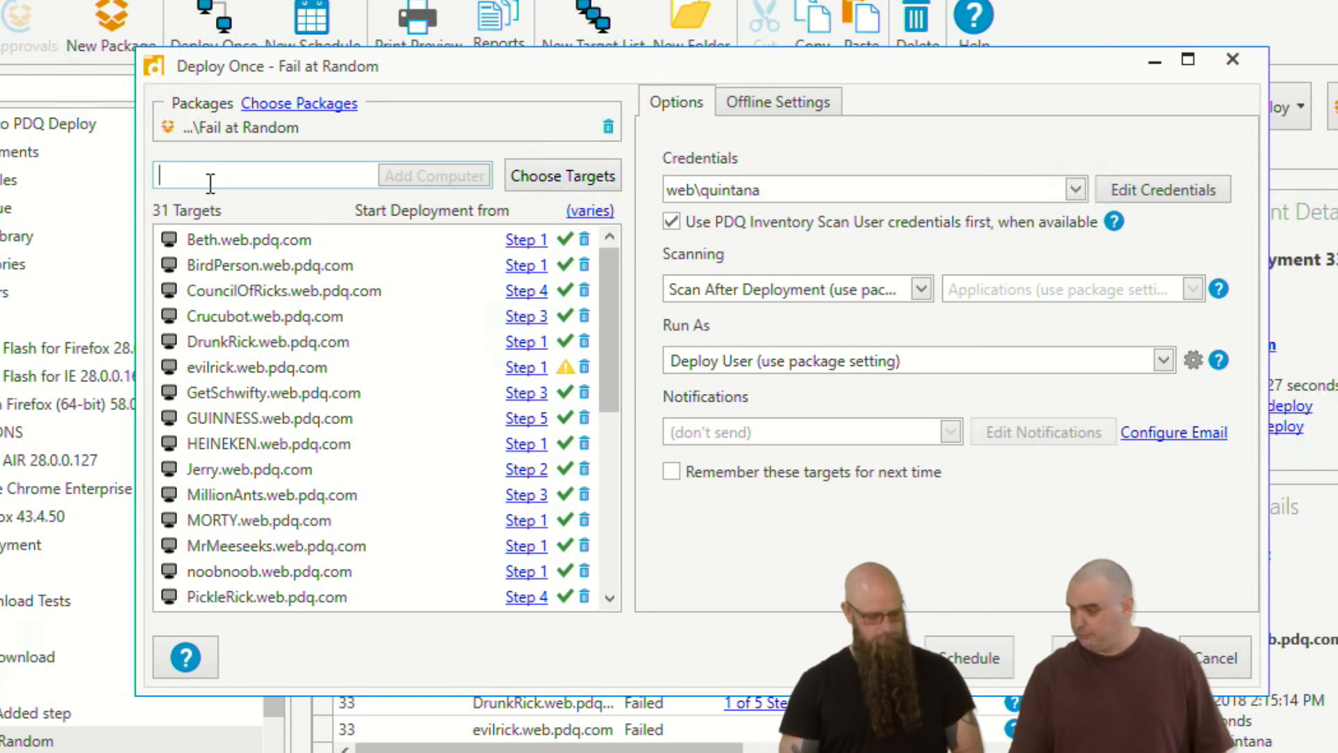
click(210, 183)
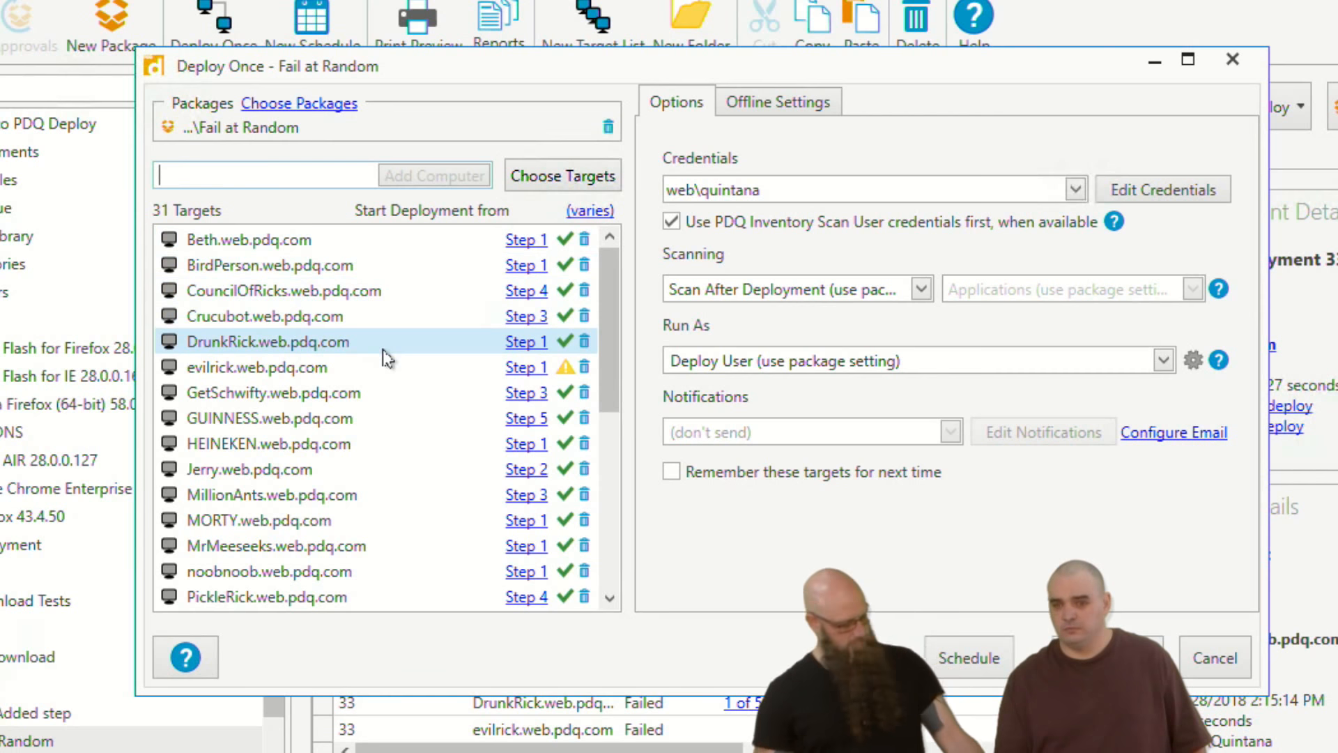
click(268, 239)
shift+click(271, 450)
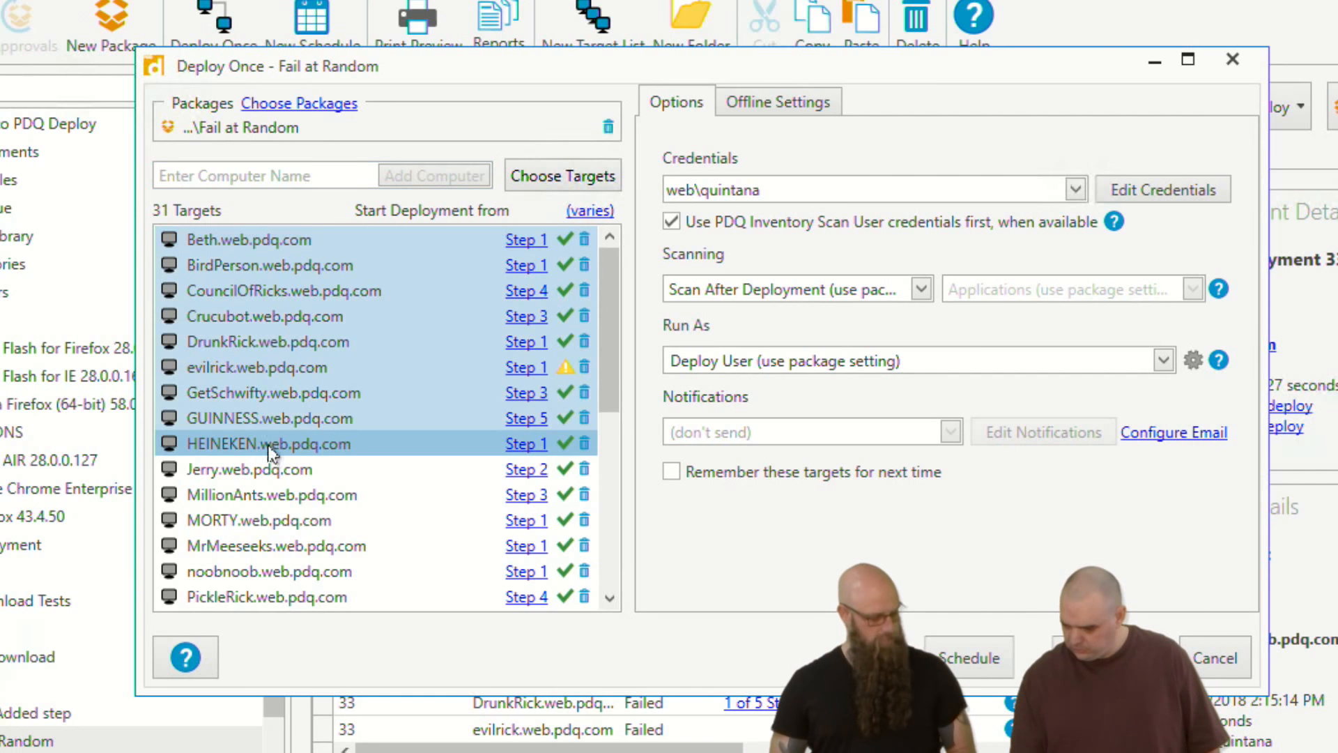
mouse_move(484, 251)
mouse_down()
mouse_move(512, 394)
mouse_move(572, 317)
mouse_move(512, 263)
mouse_move(466, 295)
mouse_up()
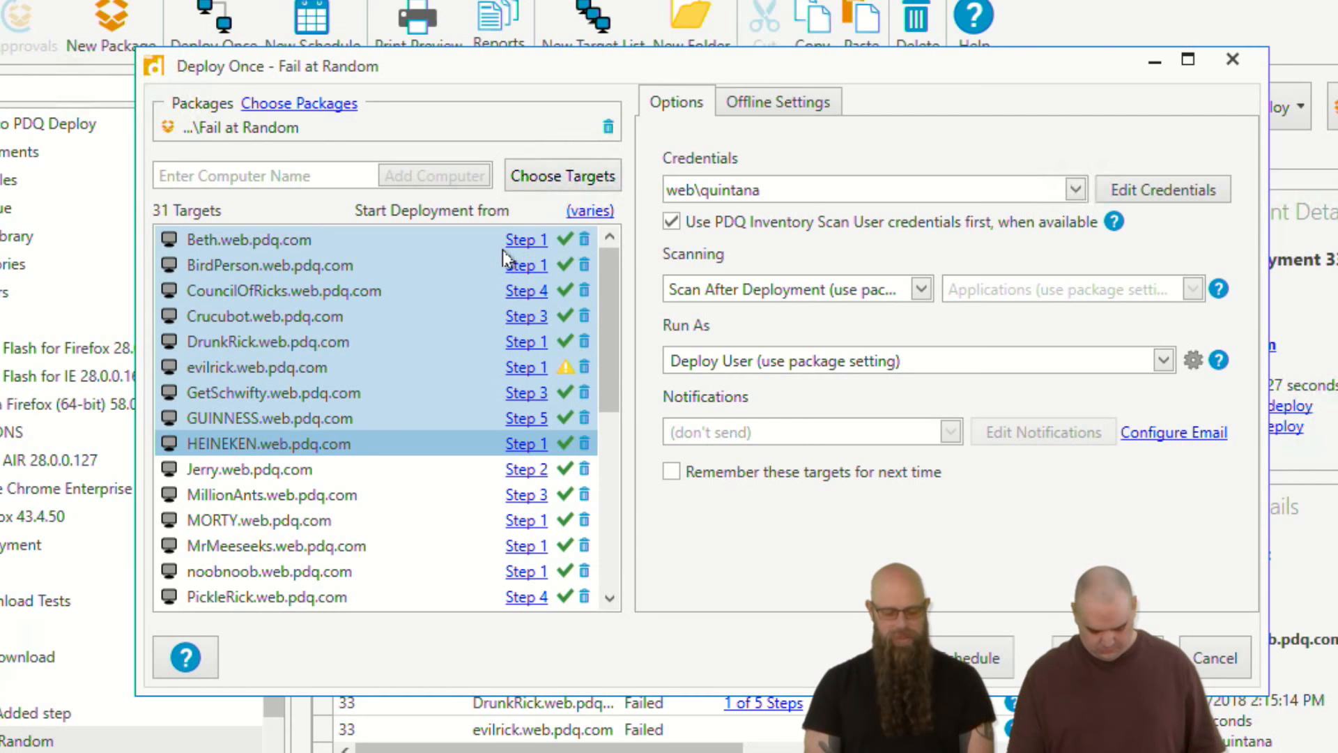
mouse_move(356, 199)
mouse_down()
mouse_move(463, 223)
mouse_move(621, 224)
mouse_move(487, 194)
mouse_move(348, 199)
mouse_up()
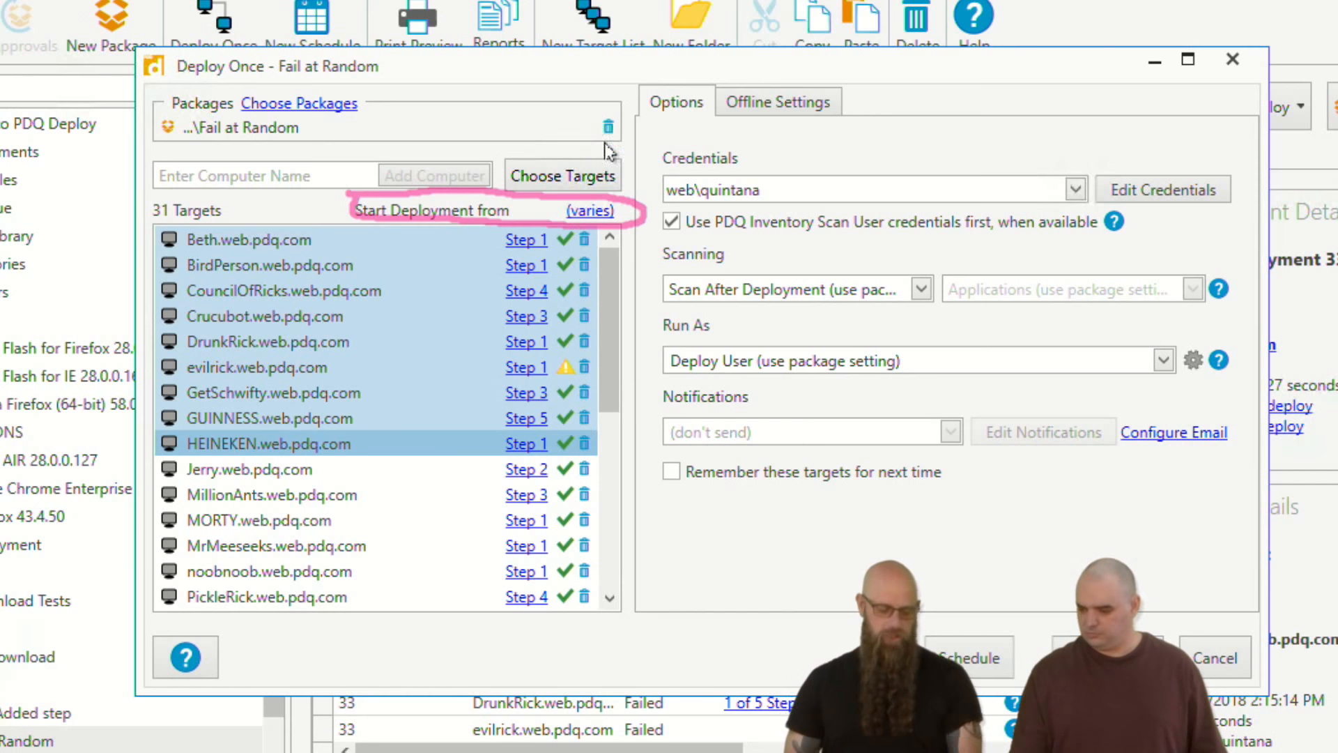
- Set the starting step of all targets to Step 2 - Do You Feel Lucky and cancel the redeployment
click(592, 210)
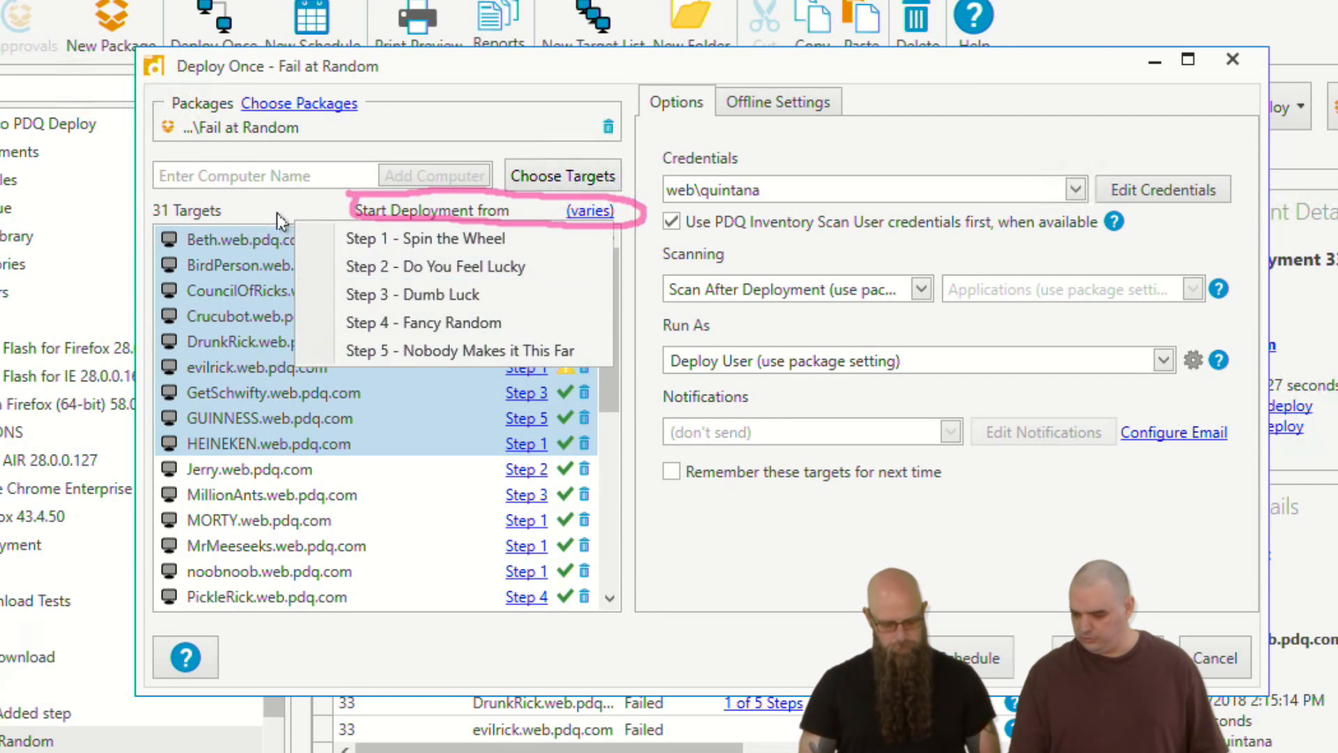
click(301, 221)
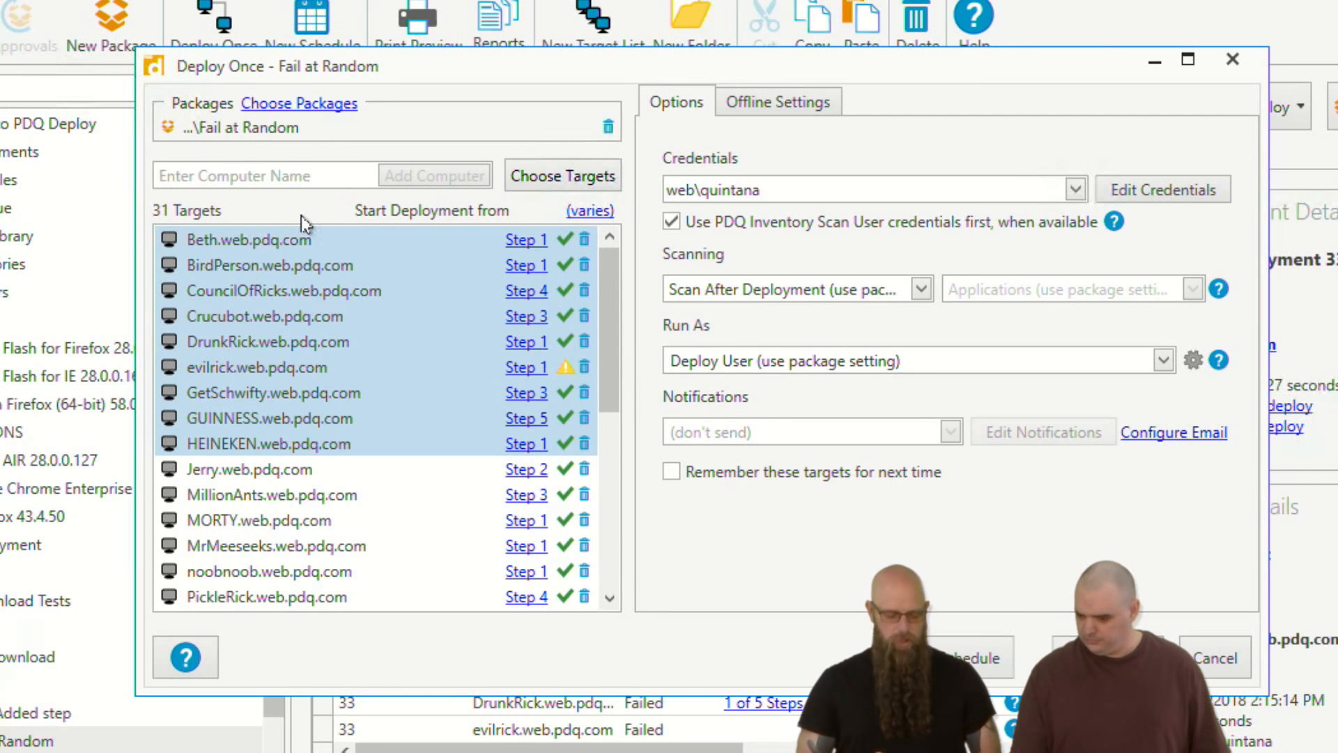
click(581, 213)
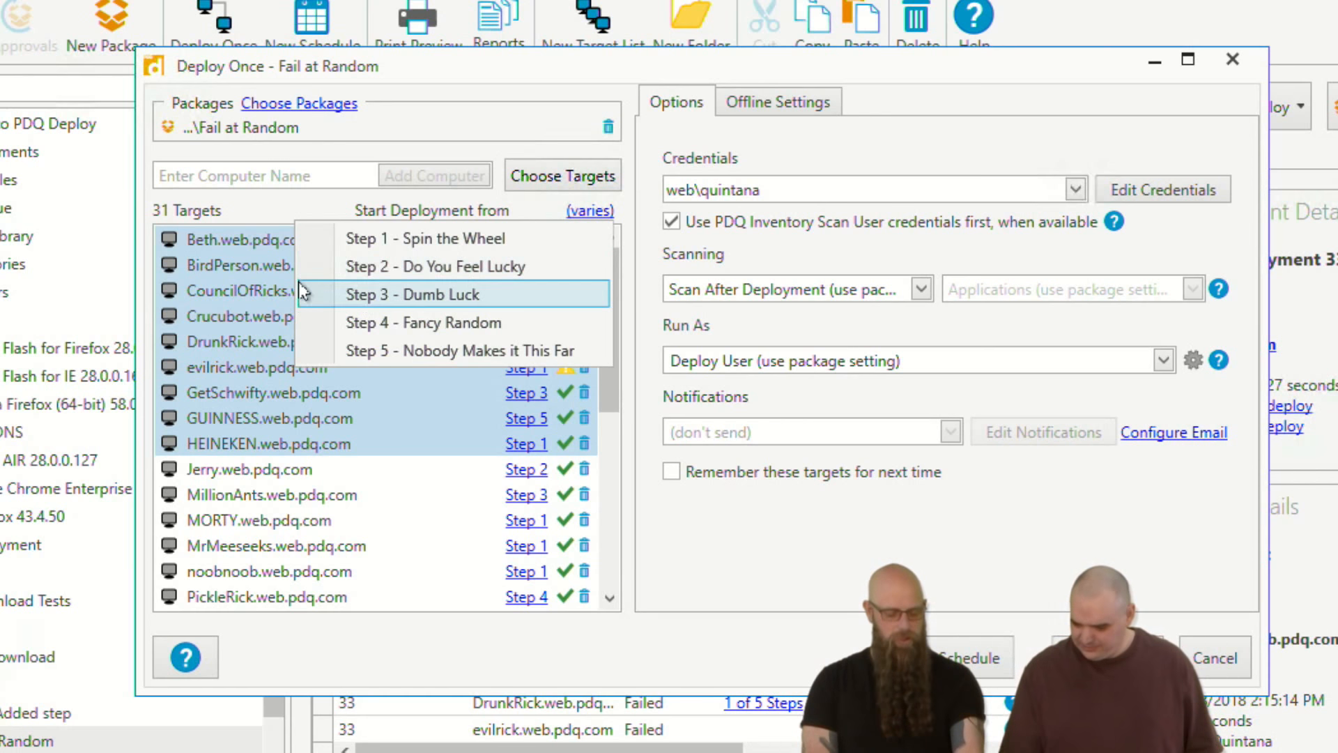
click(247, 246)
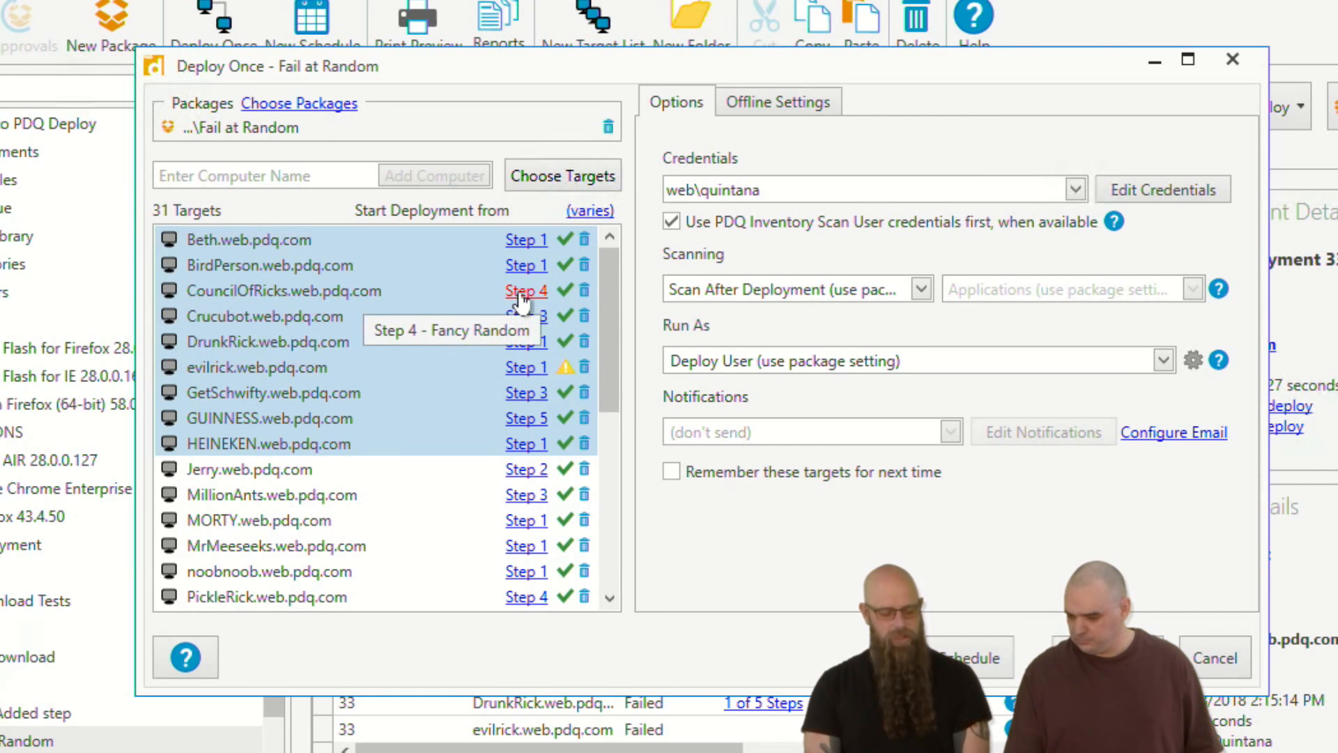
click(526, 265)
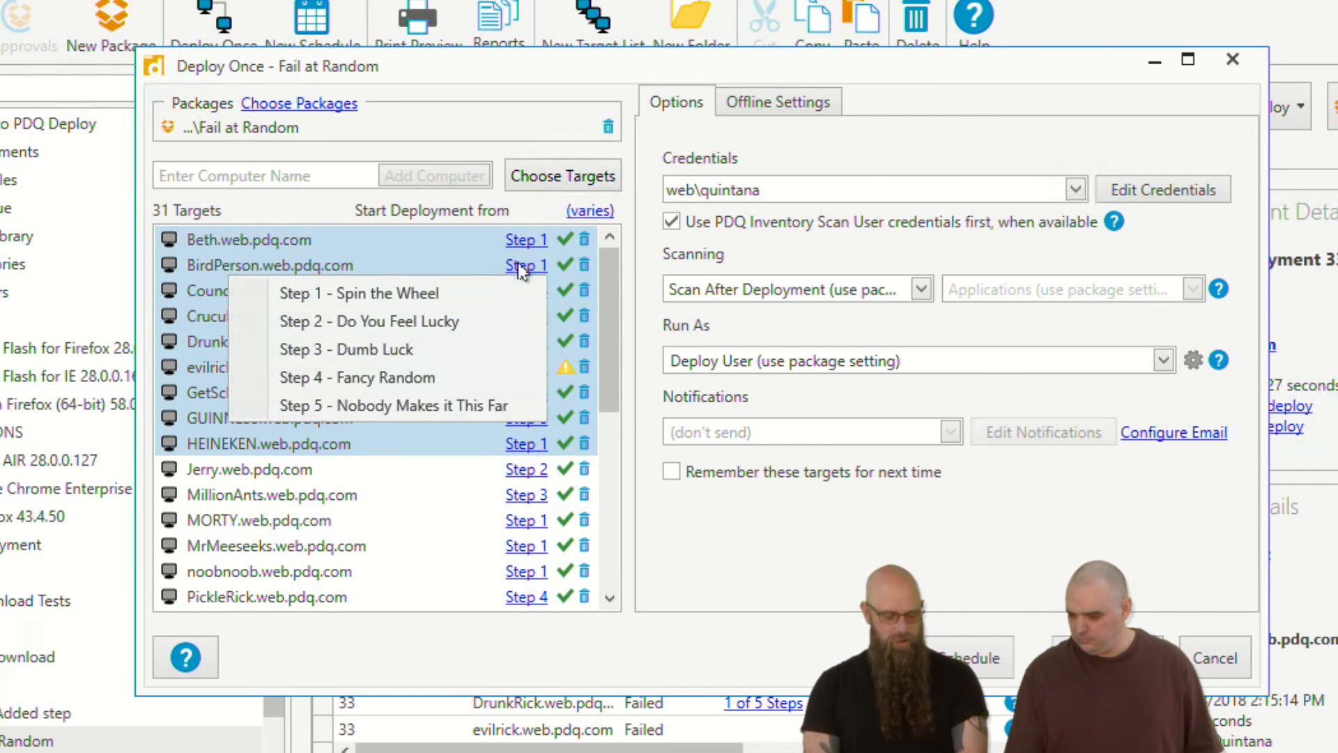
click(578, 211)
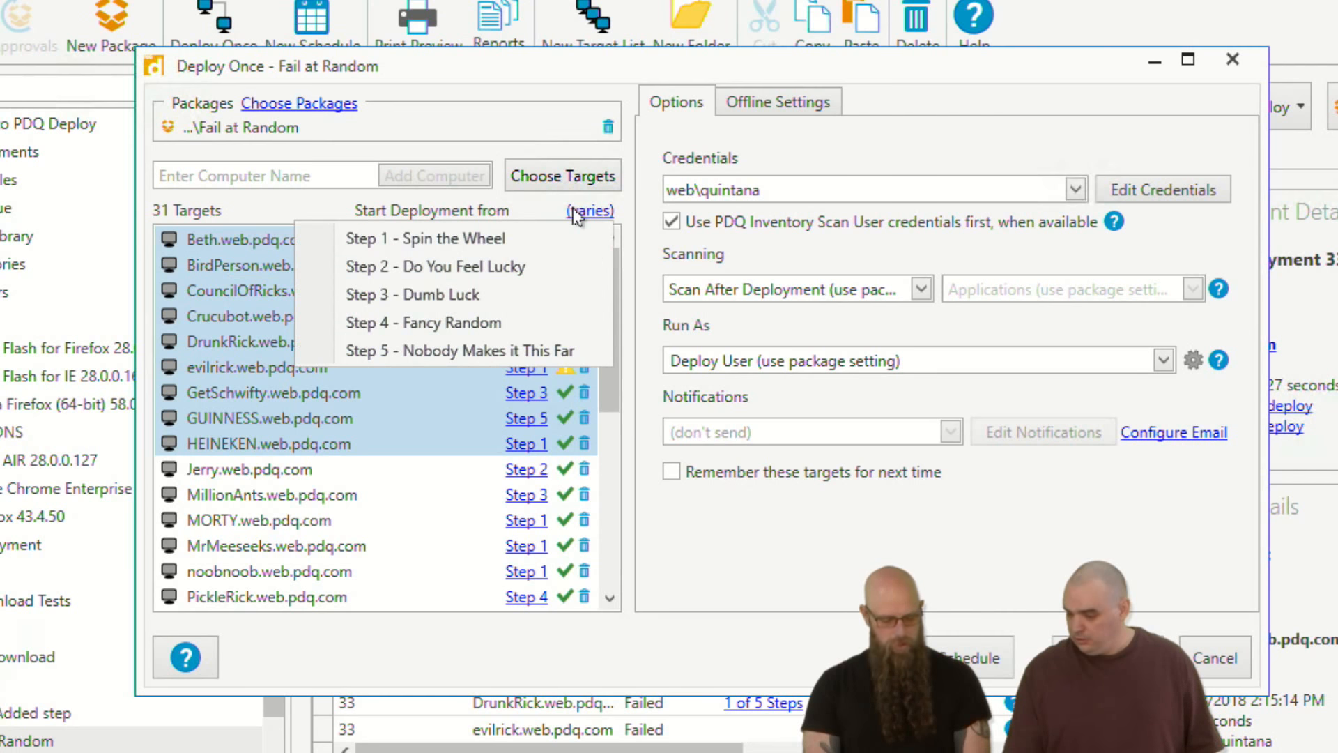
click(457, 266)
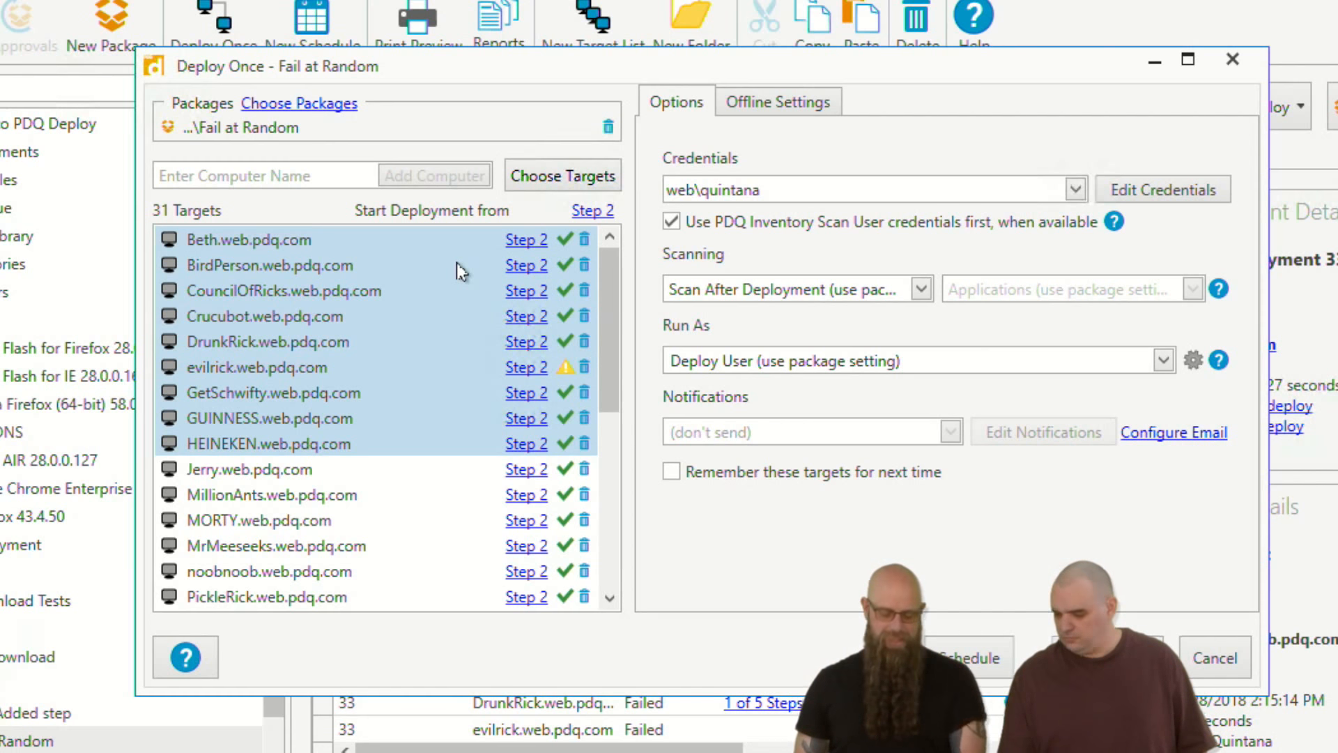
click(1230, 655)
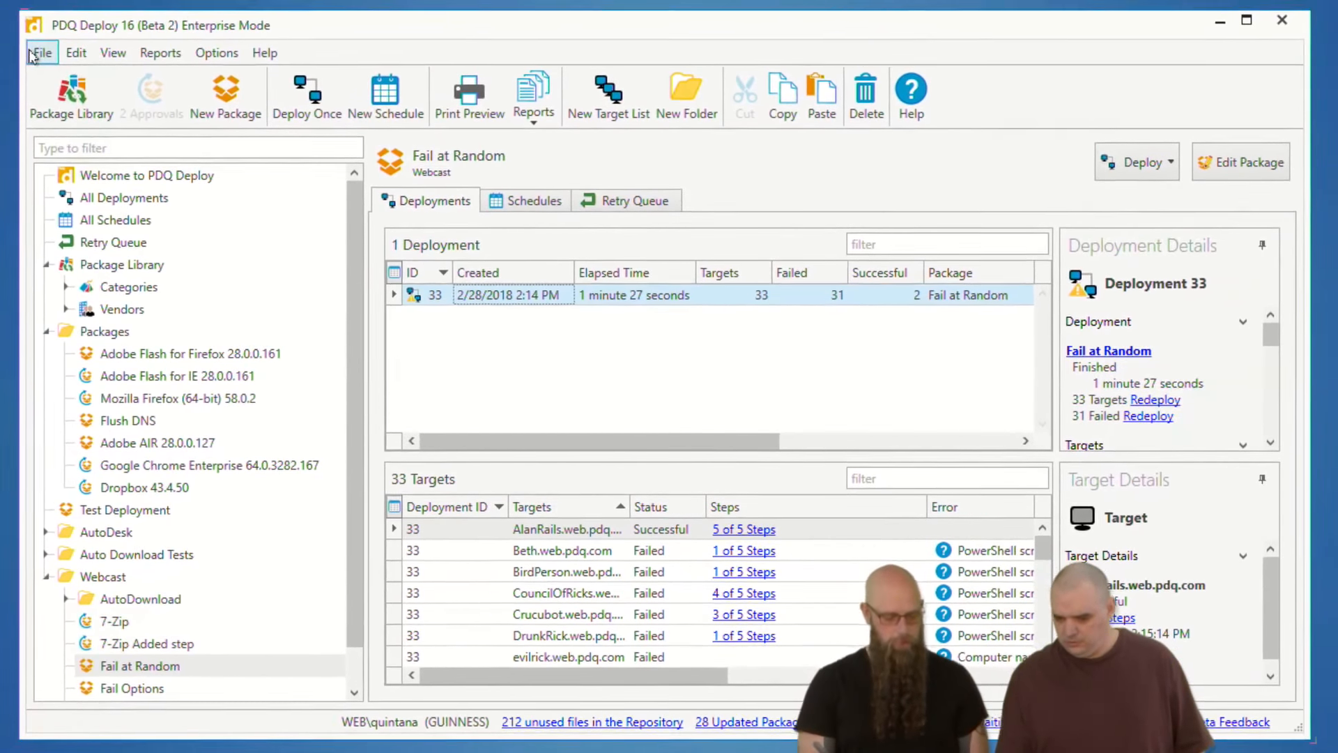
- Reopen Redeploy from Failed Step for Fail at Random, select targets Beth.web.pdq.com through HEINEKEN.web.pdq.com, and cancel the deployment
click(33, 55)
click(76, 53)
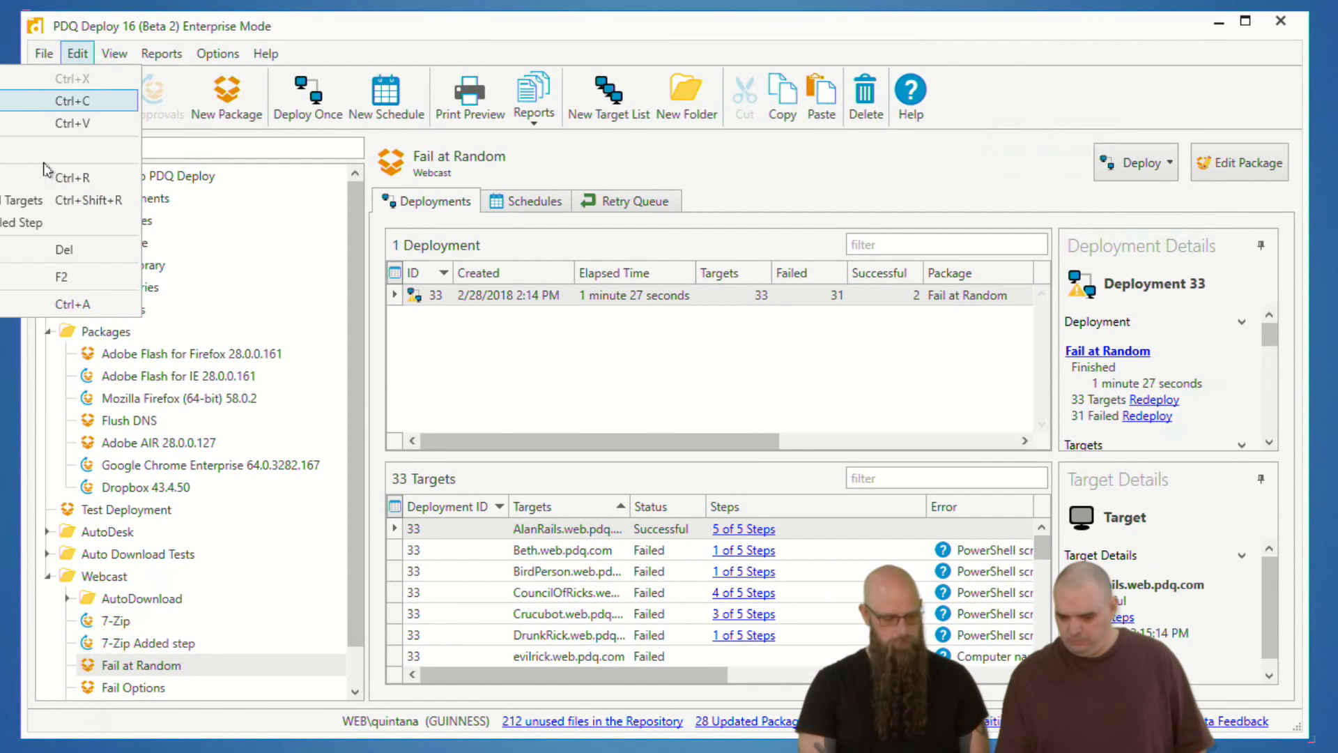
click(4, 223)
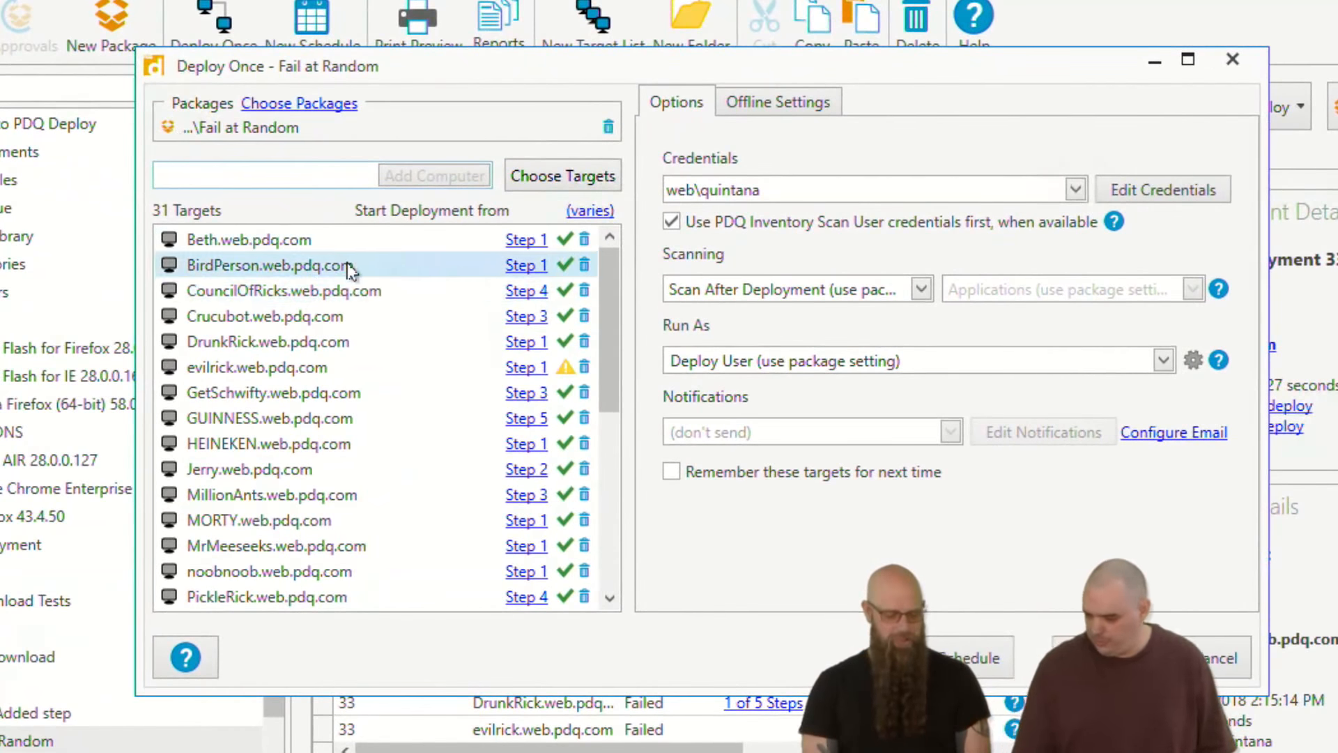
click(391, 234)
shift+click(457, 443)
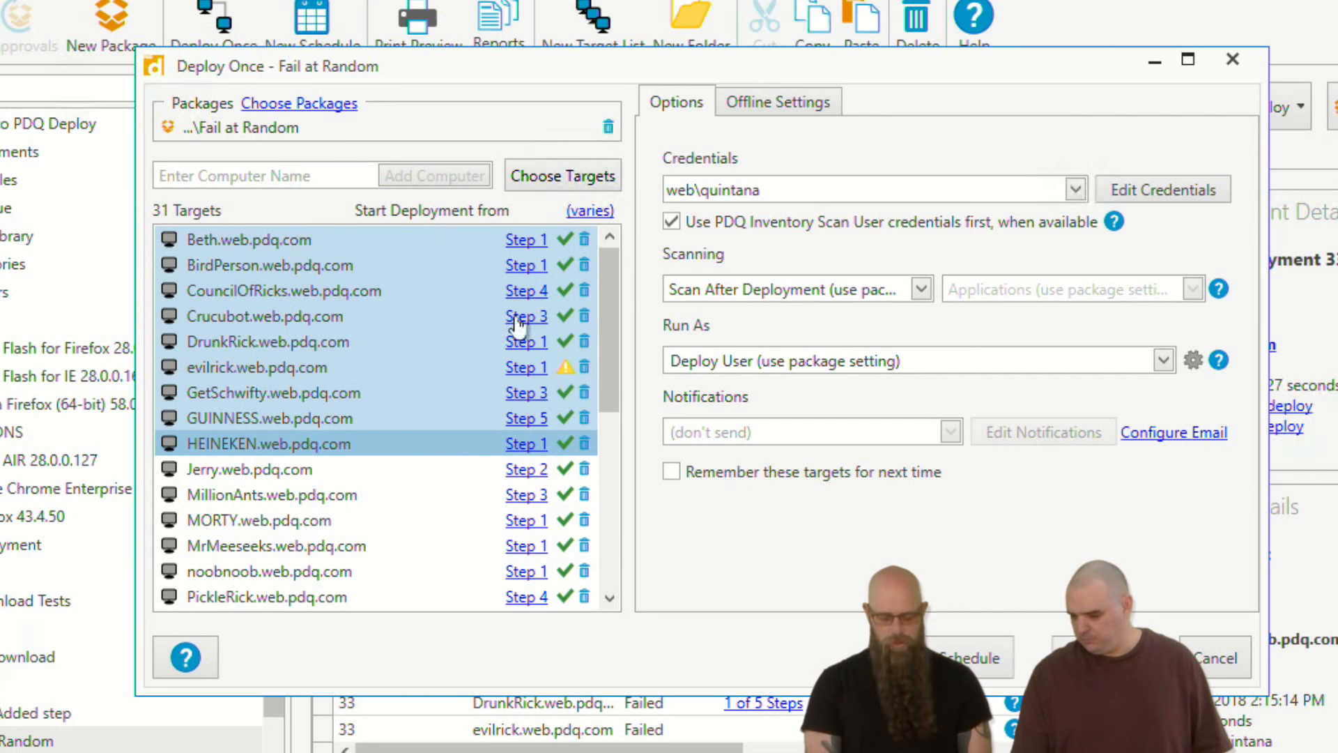
click(1211, 655)
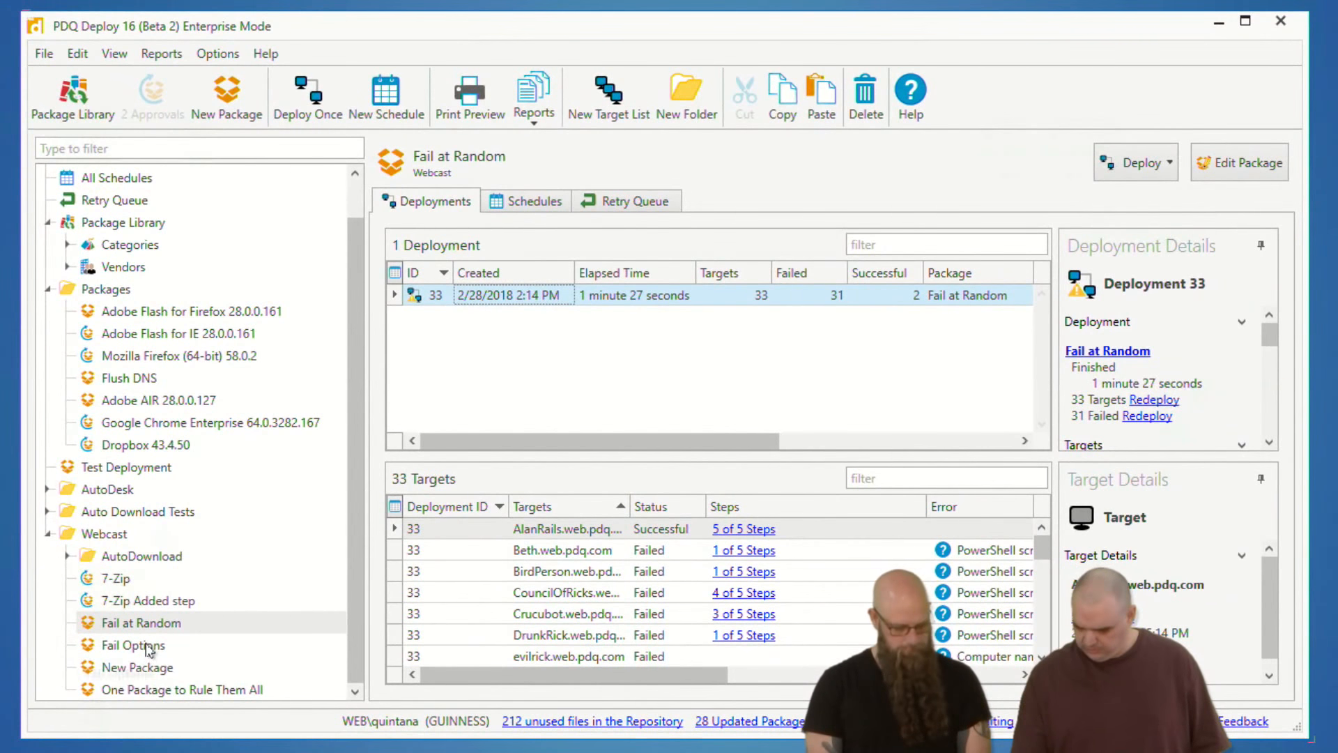
- Deploy the 7-Zip Added step package once to the BirdPerson computer chosen from PDQ Inventory
click(128, 600)
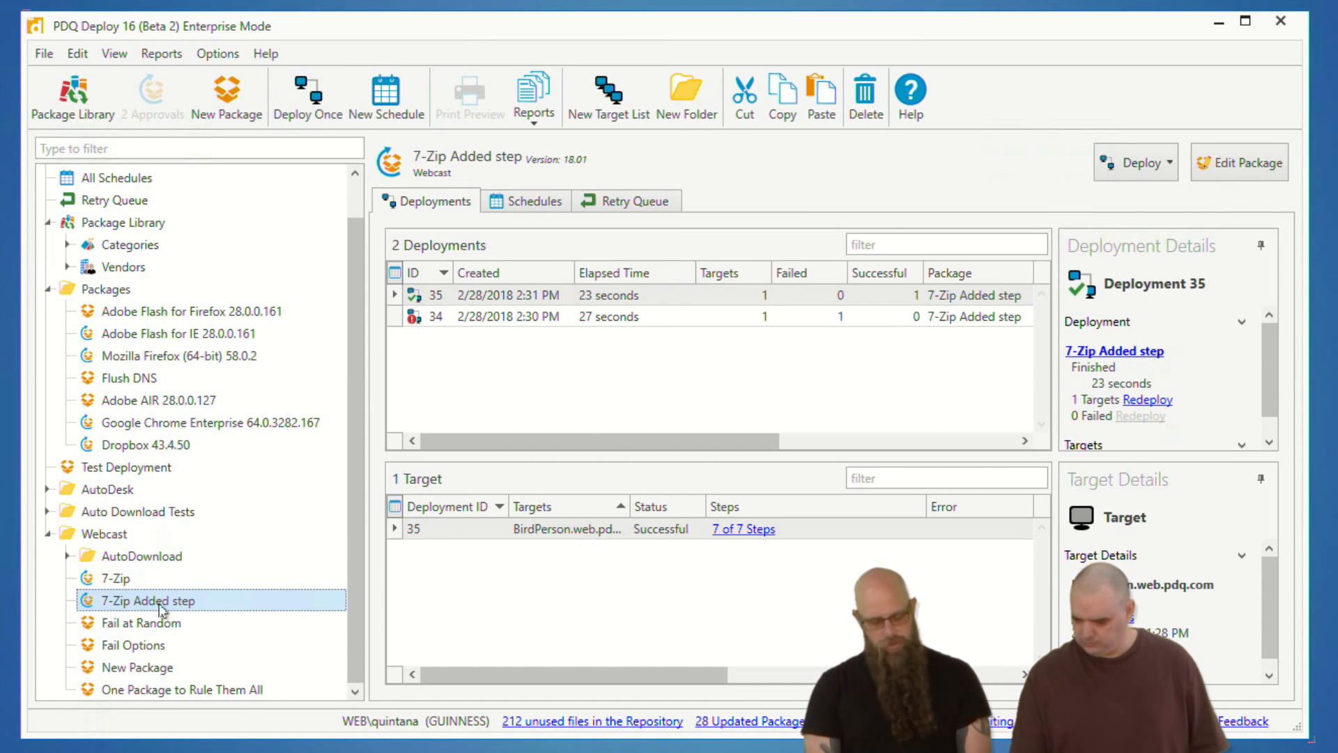
click(305, 92)
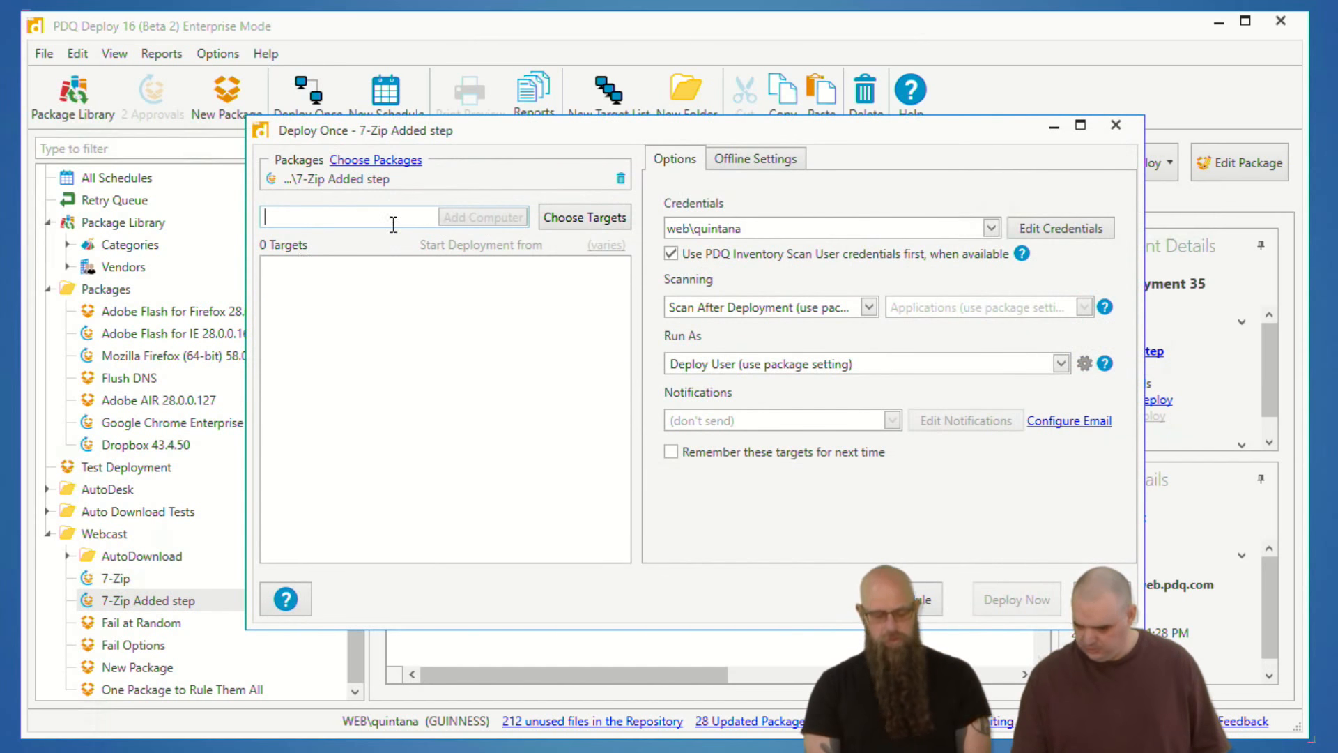
click(584, 217)
click(568, 266)
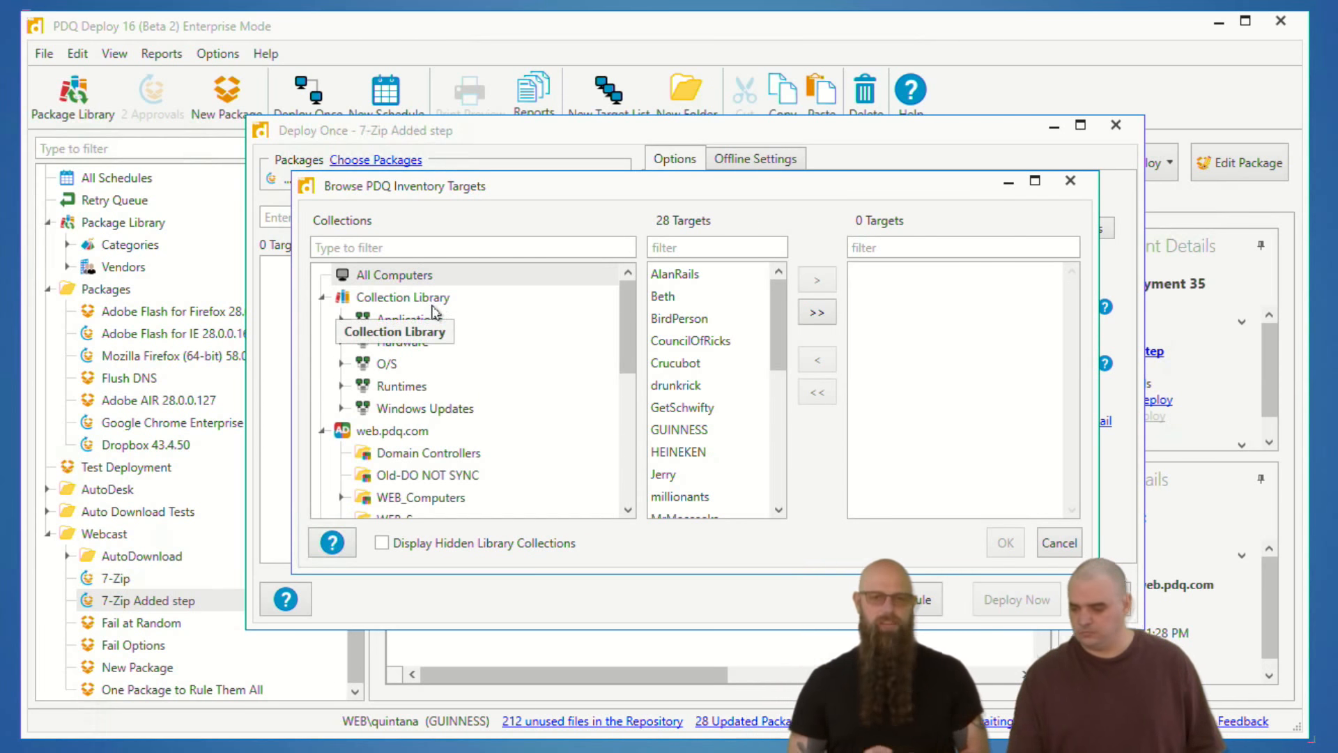
click(694, 321)
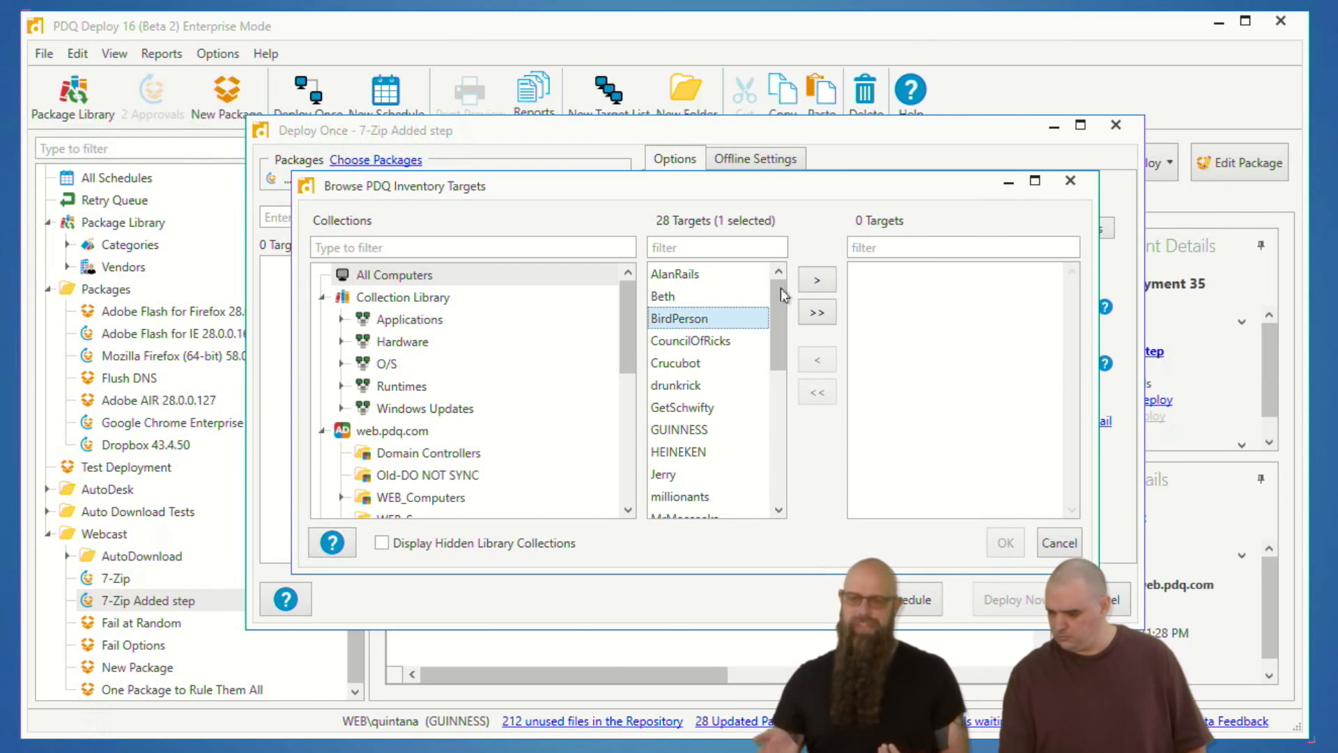
click(817, 280)
click(1005, 543)
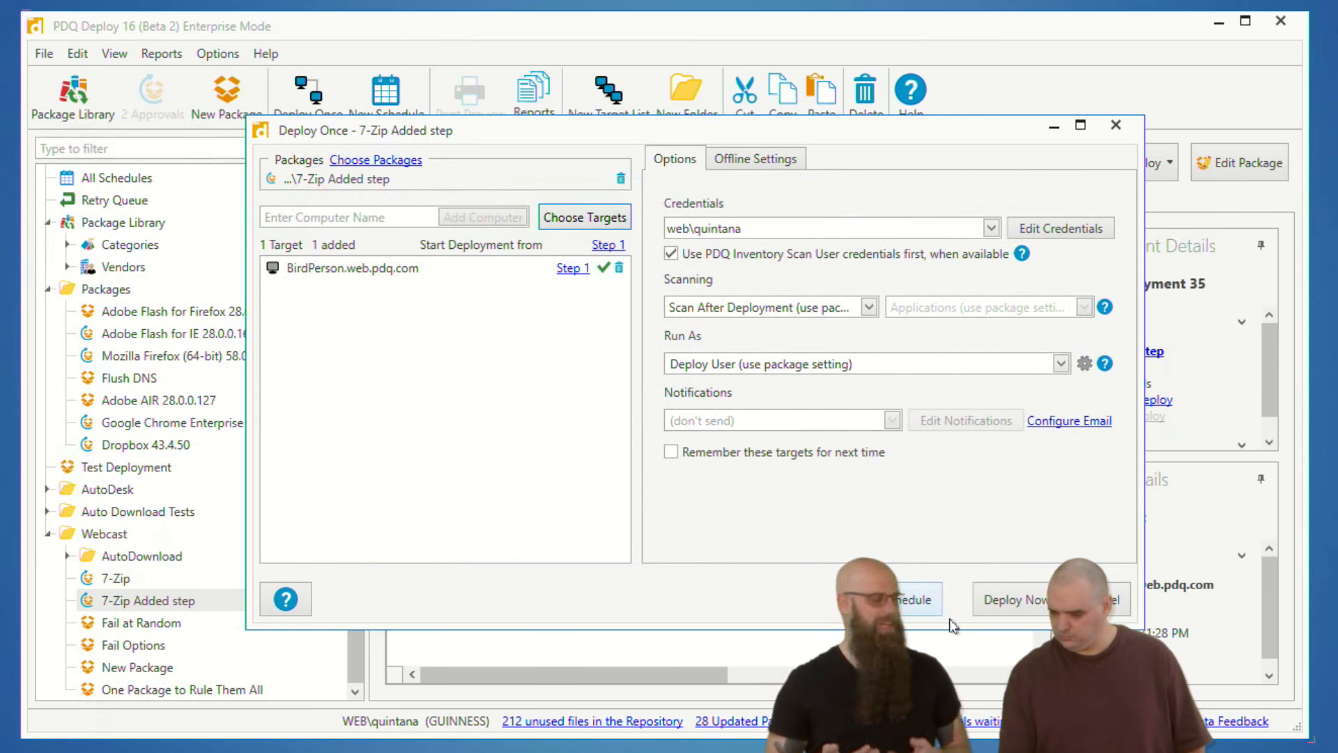
click(1006, 613)
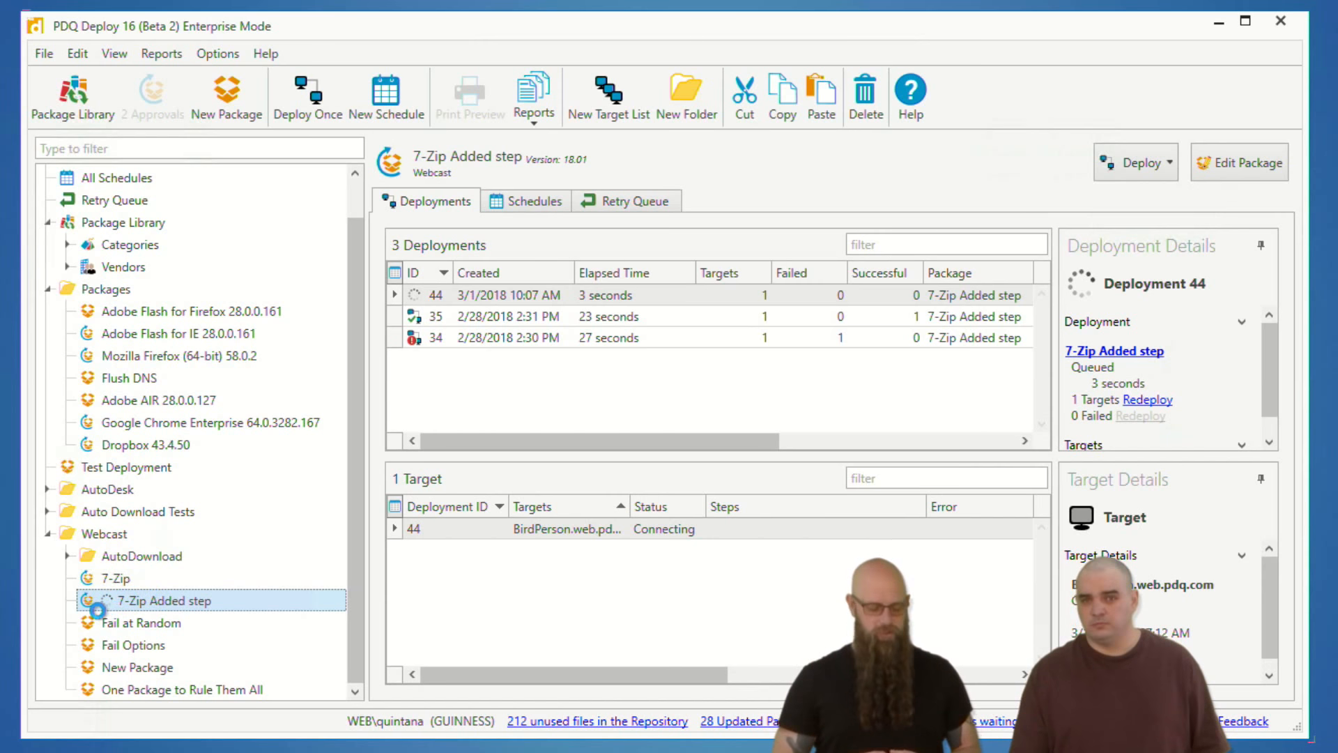
- Open the 7-Zip Added step package, view step 3's PowerShell command, and minimize the package window to check the deployment
double_click(97, 609)
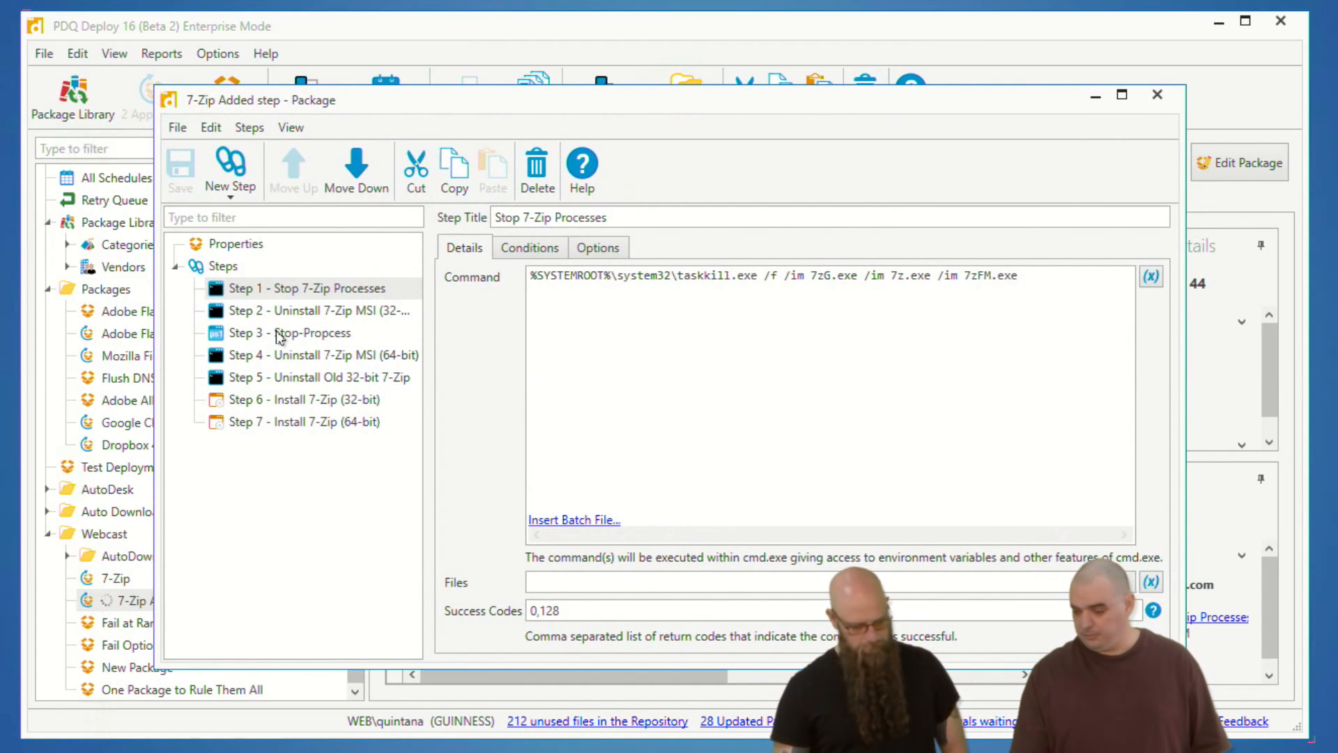
click(286, 340)
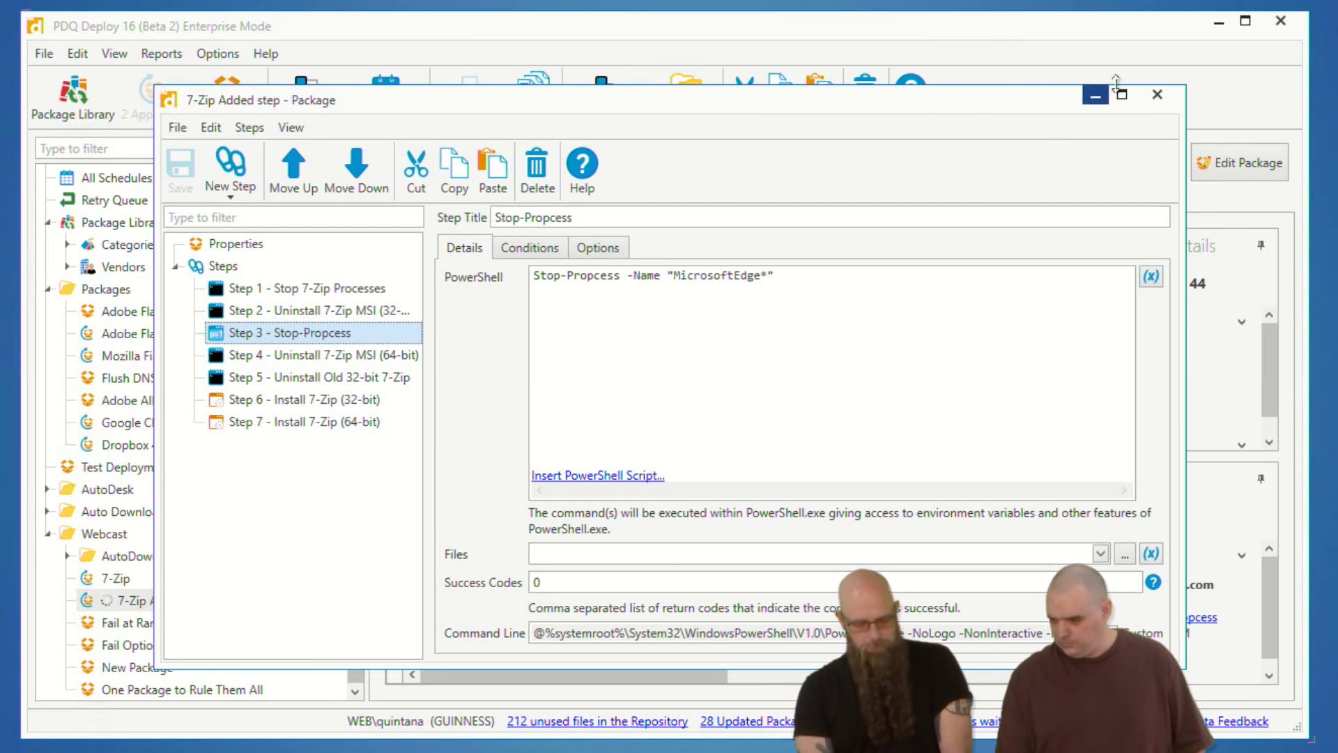
drag(1030, 112, 976, 86)
click(1060, 84)
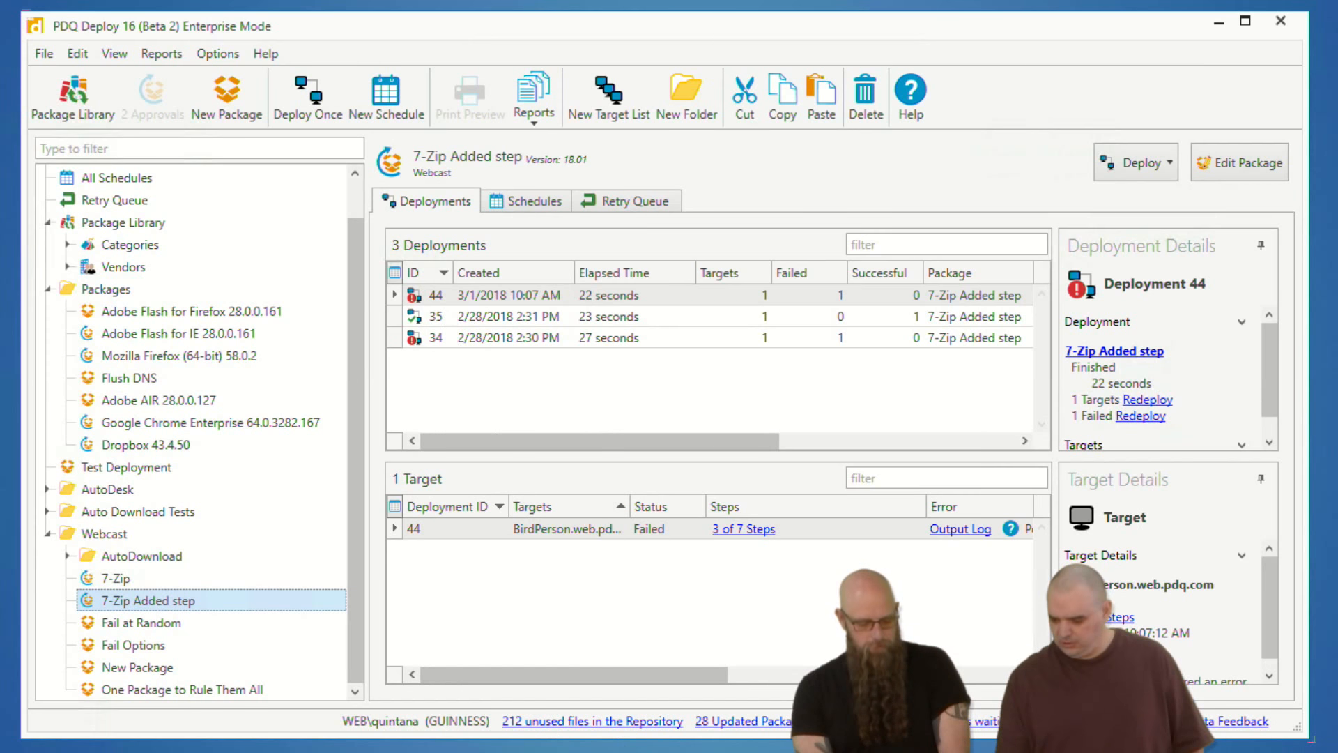
- Correct the PowerShell command in step 3 to Stop-Process -Name "MicrosoftEdge*", save the package and close it
click(509, 750)
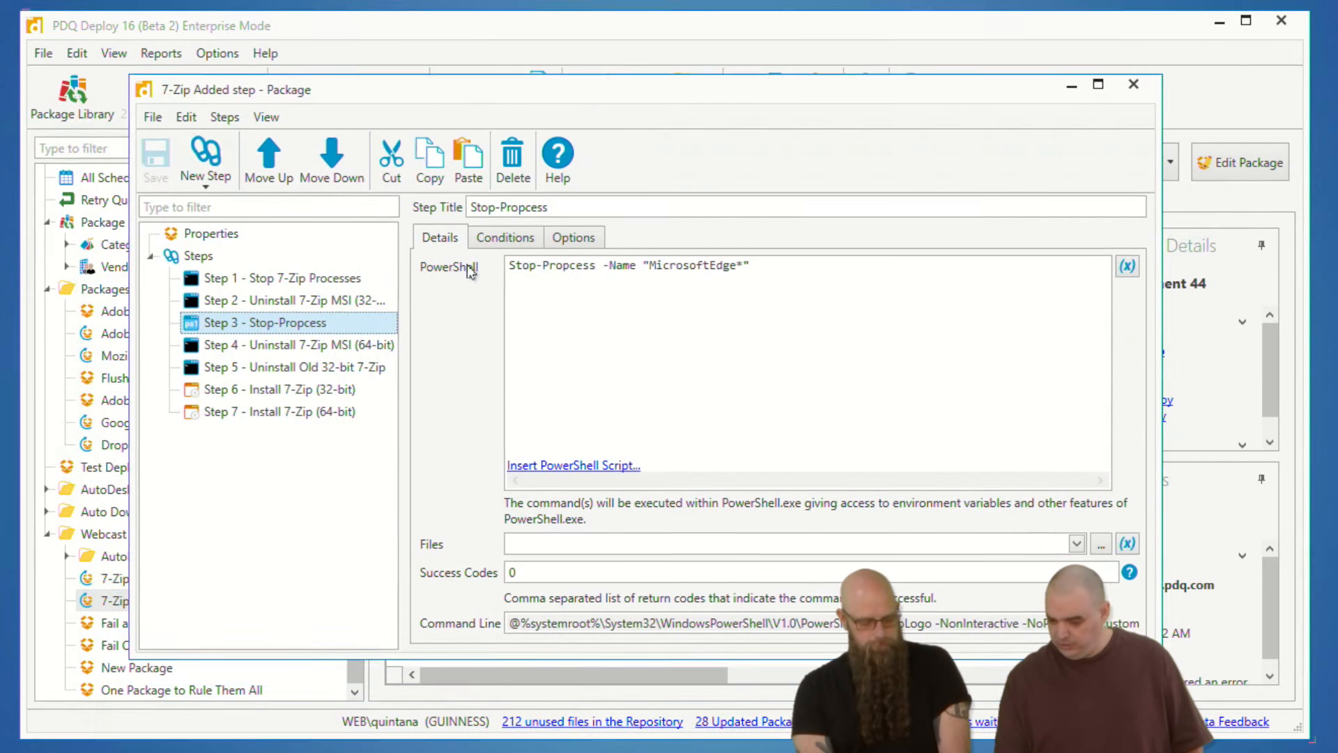
click(561, 267)
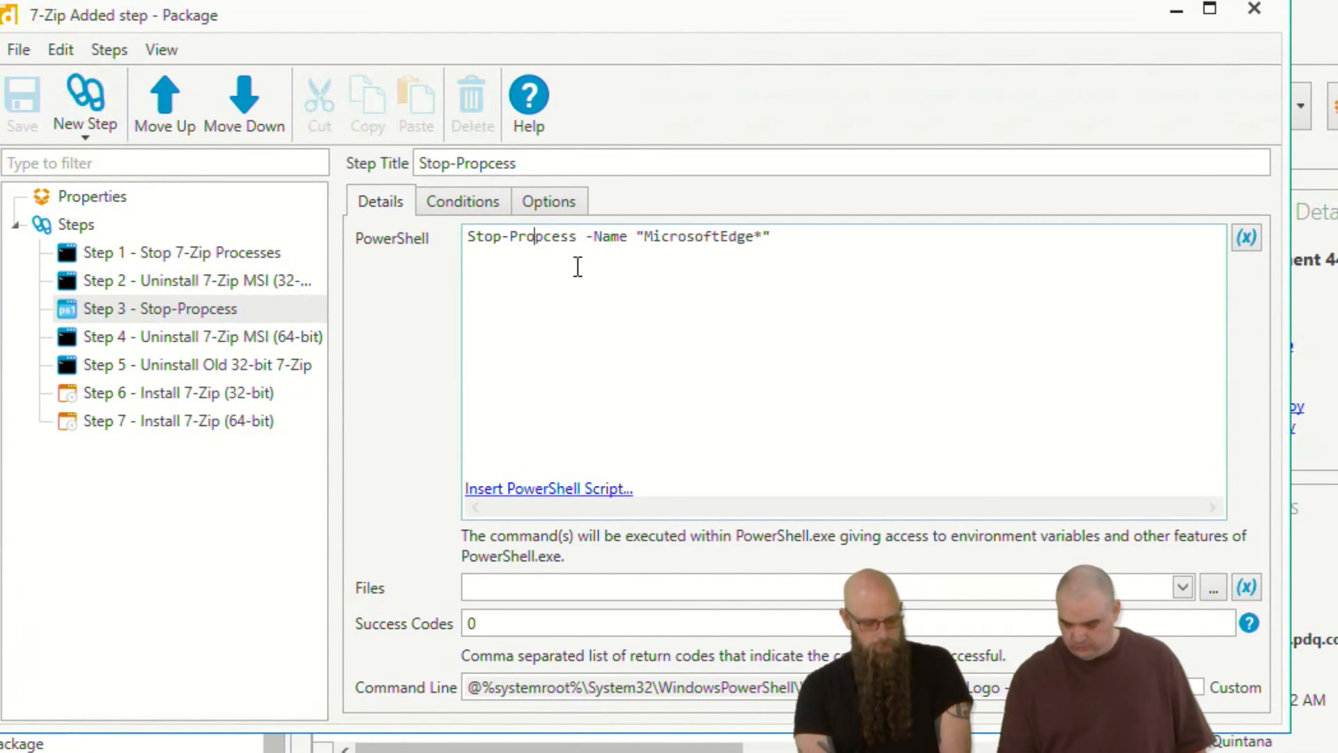
key(Delete)
click(20, 105)
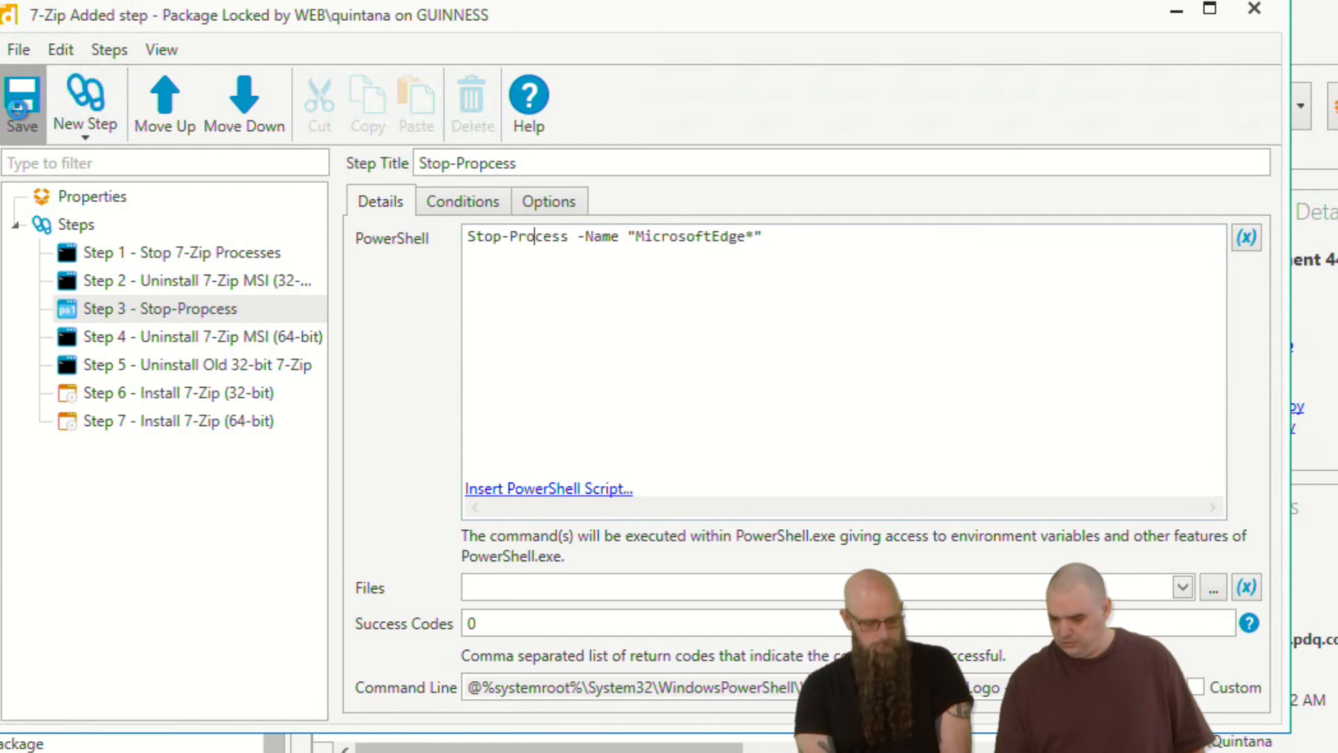
click(1254, 20)
- Redeploy the failed 7-Zip Added step deployment to BirdPerson.web.pdq.com from its failed step, Step 3
right_click(466, 289)
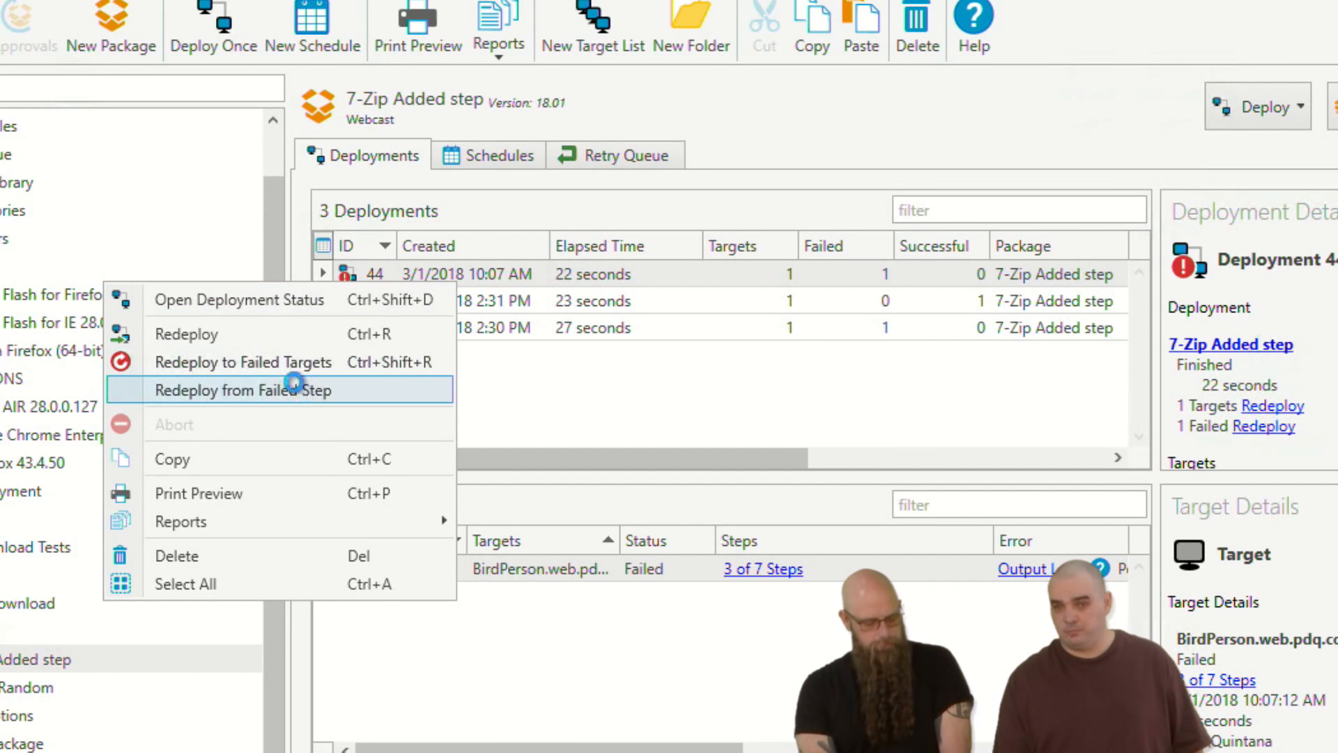
click(304, 393)
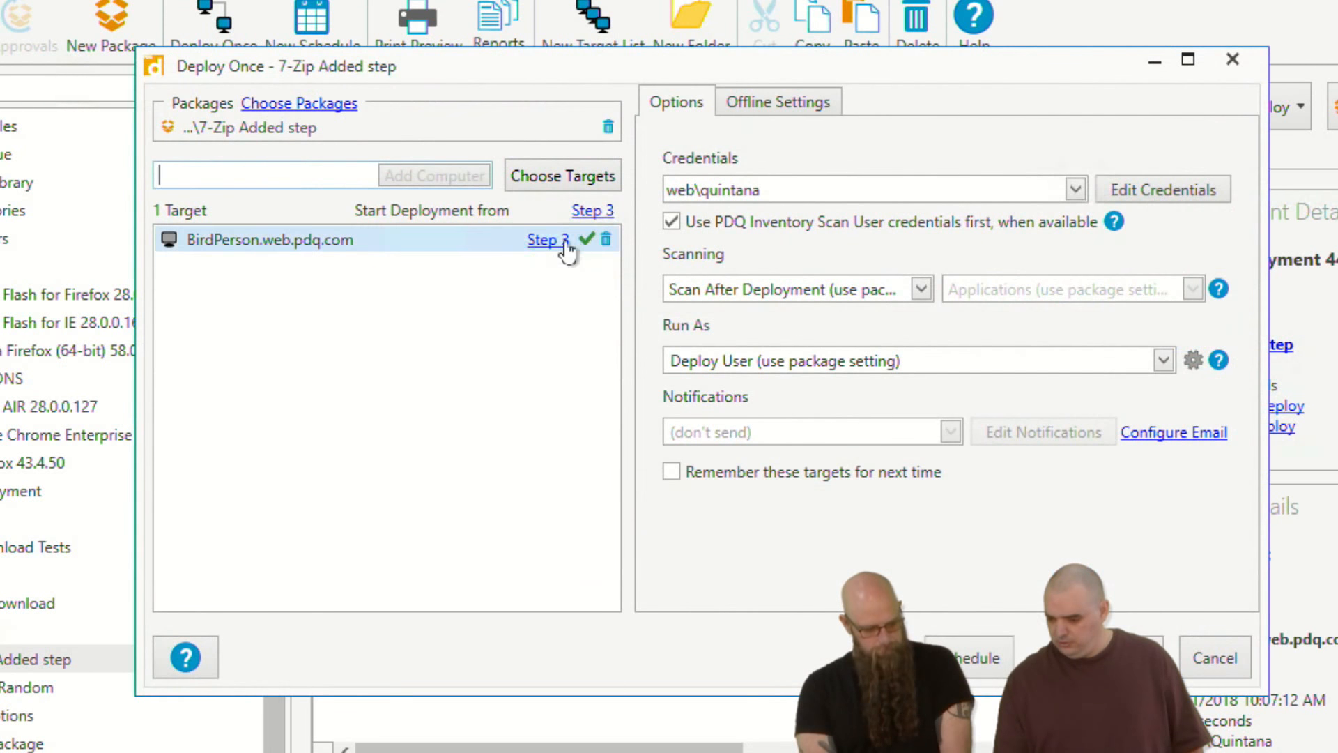
click(1038, 658)
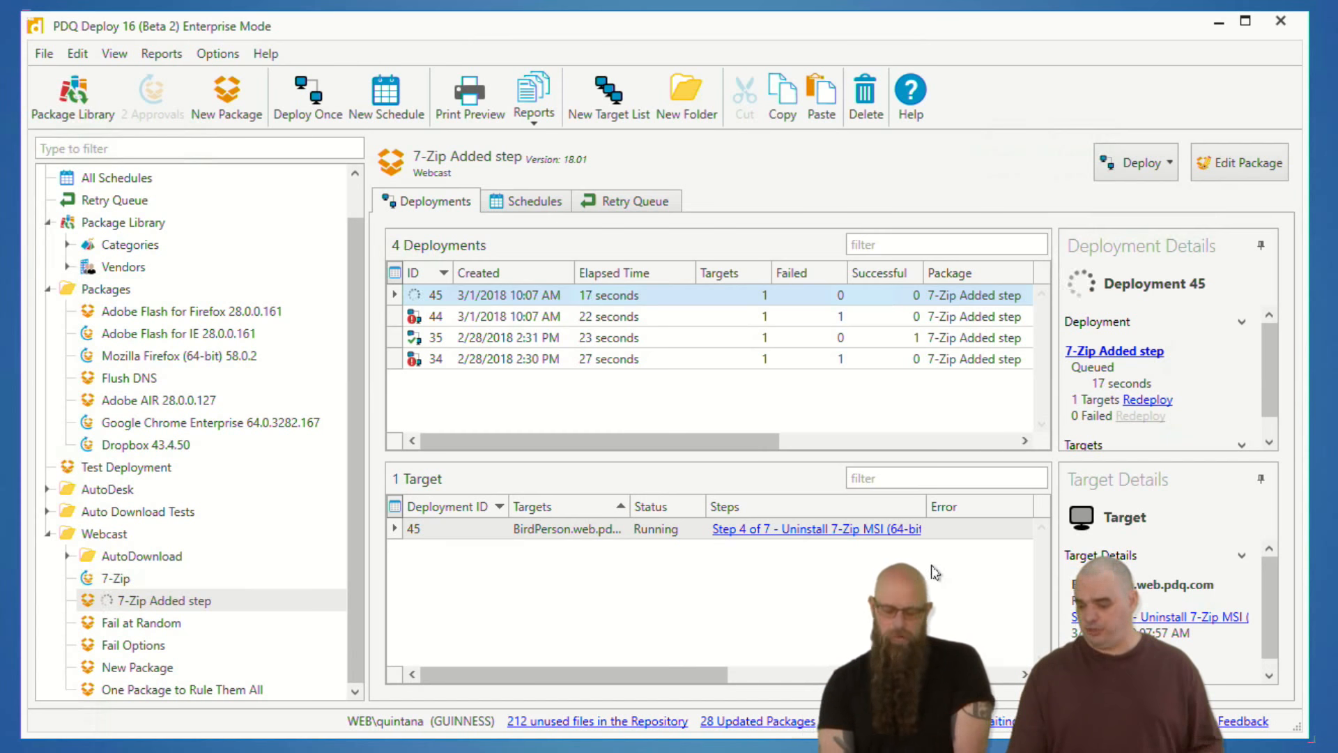
- Delete step 3, Stop-Propcess, from the 7-Zip Added step package, then save and close the package
click(156, 600)
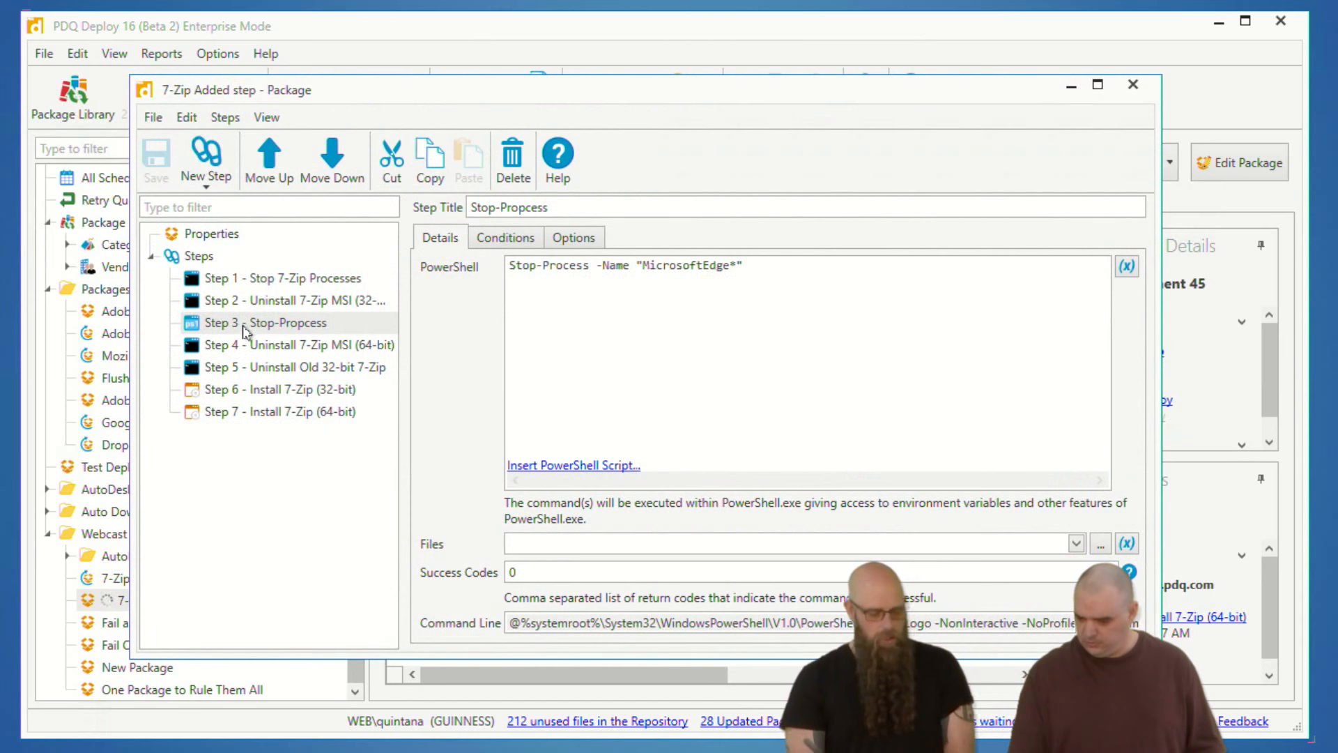
click(243, 328)
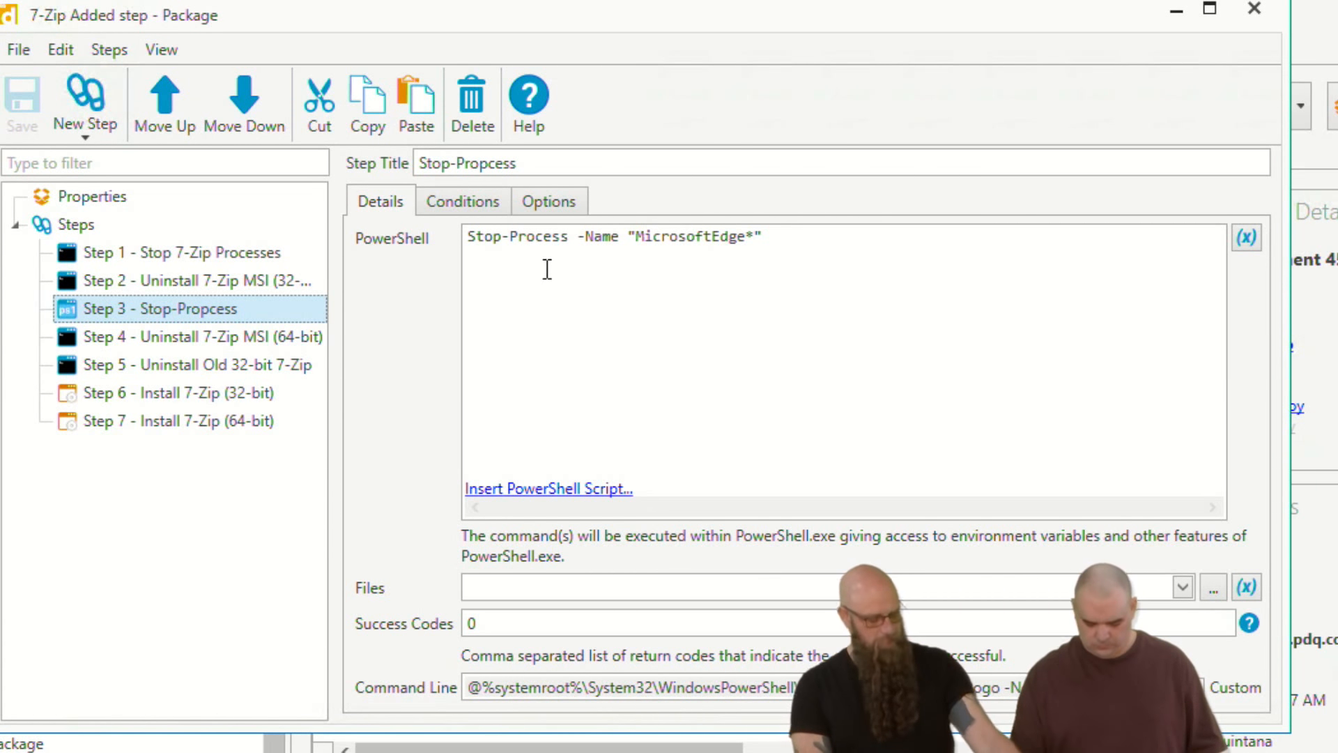
click(463, 120)
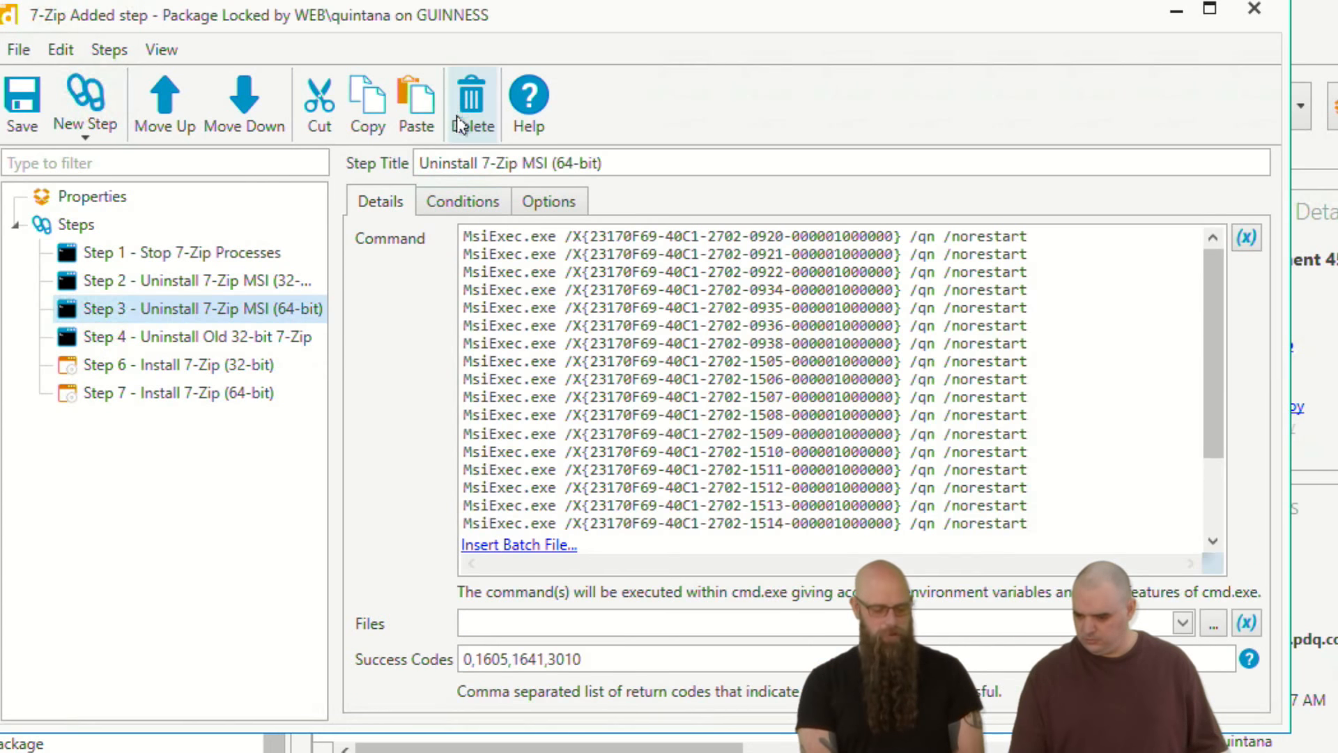
click(16, 103)
click(1255, 9)
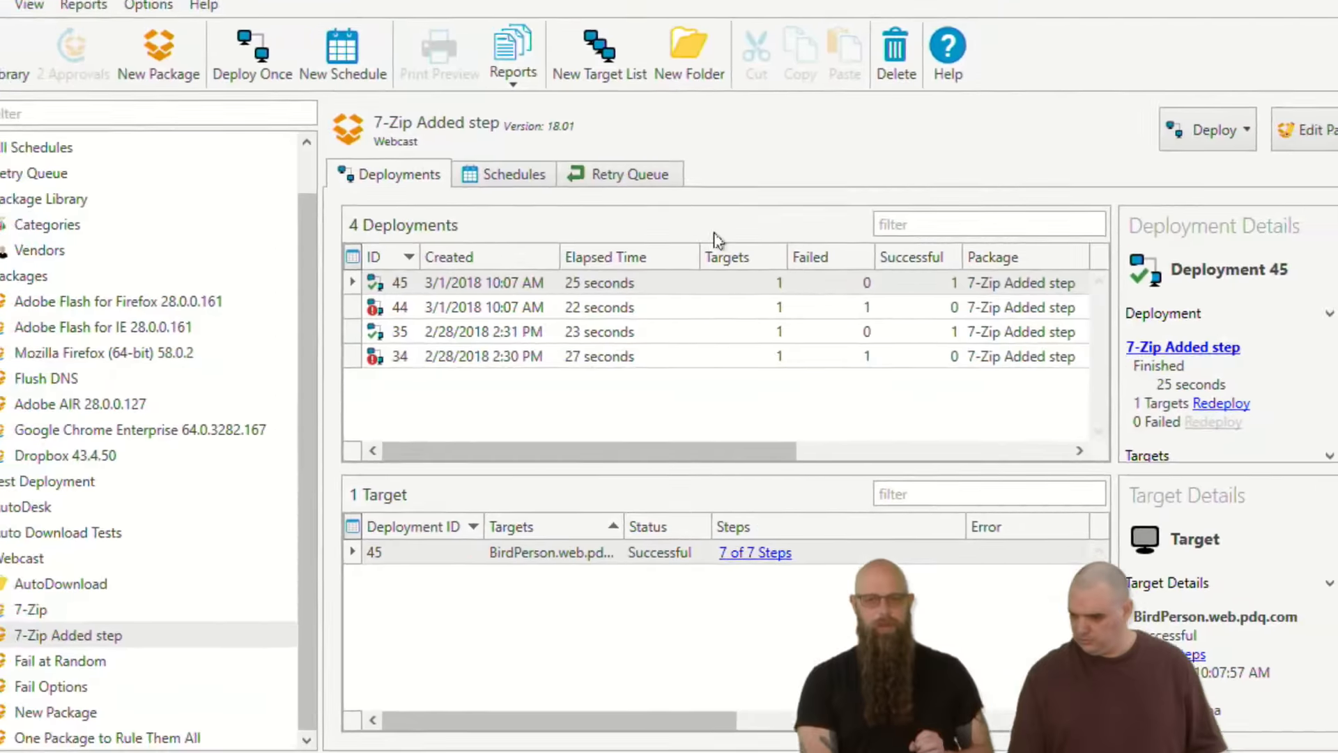
- Open Redeploy from Failed Step for deployment 44, view the start-step choices for BirdPerson.web.pdq.com, and cancel the deployment
click(435, 307)
right_click(435, 307)
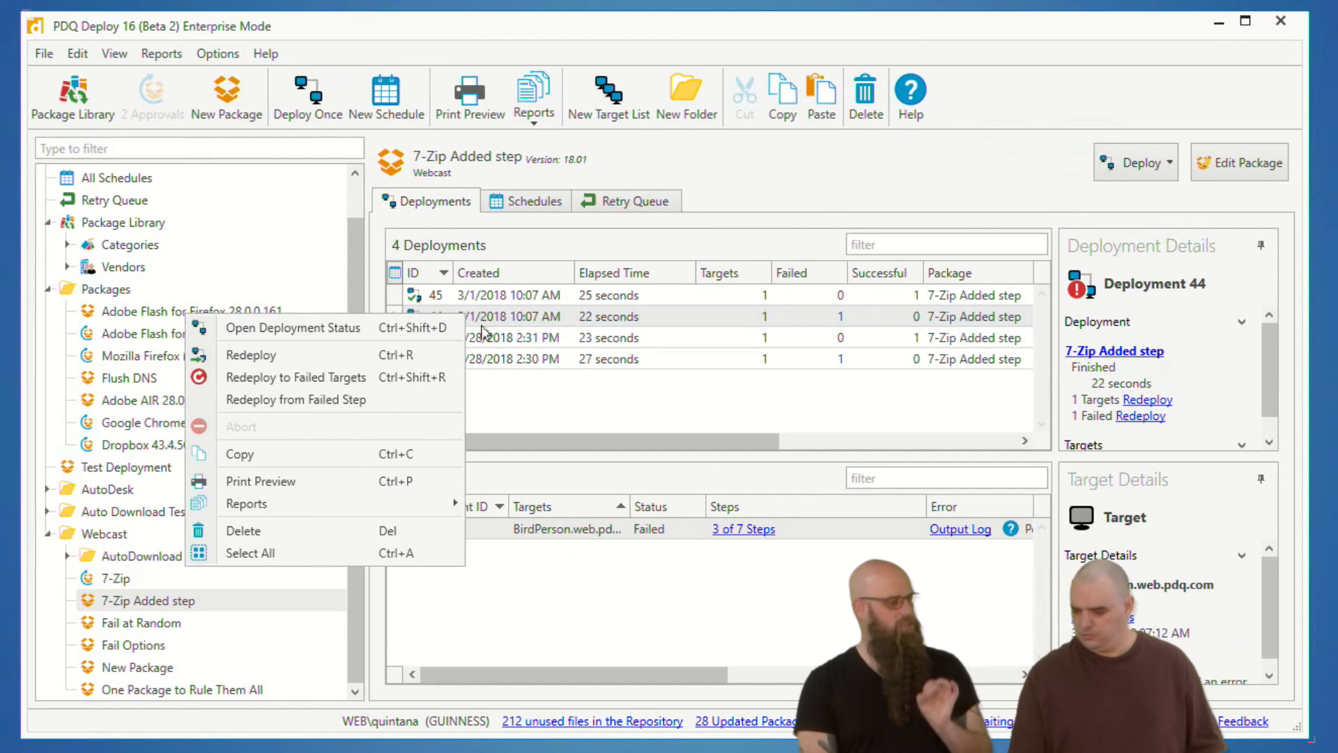
click(337, 397)
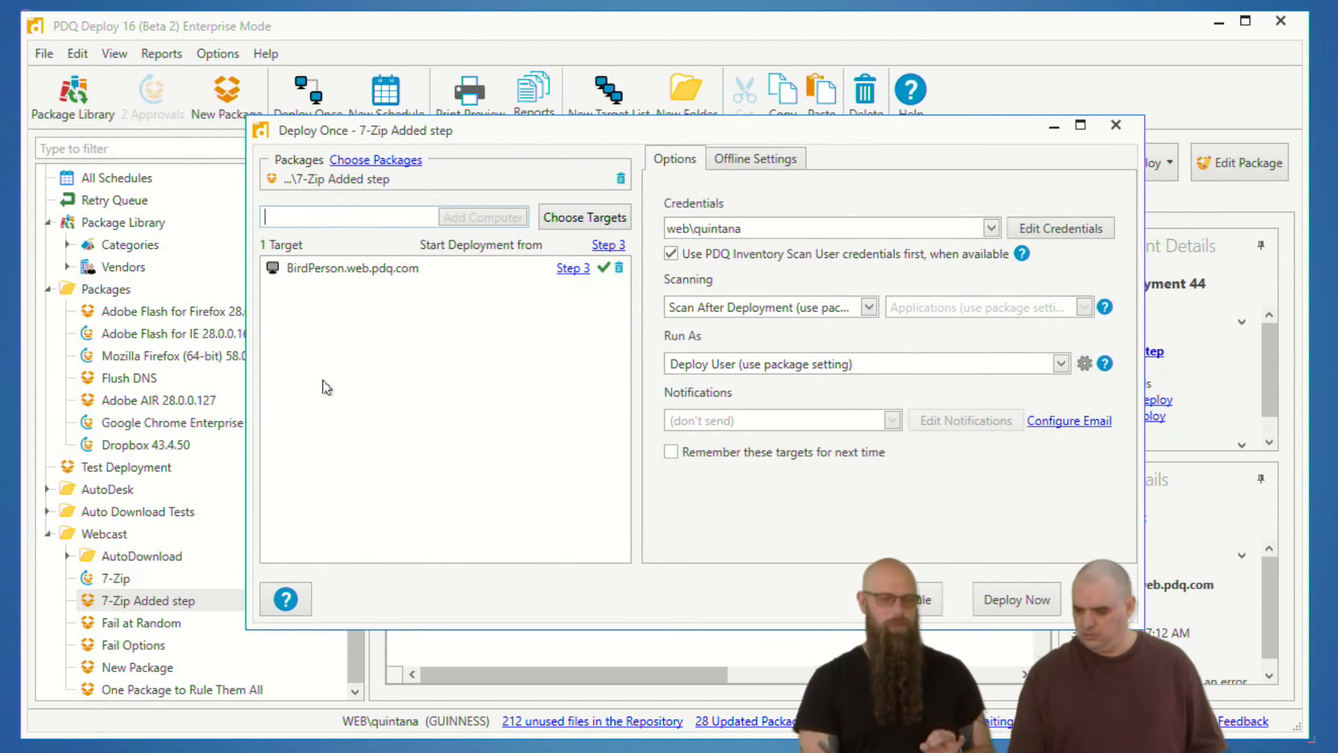
click(572, 271)
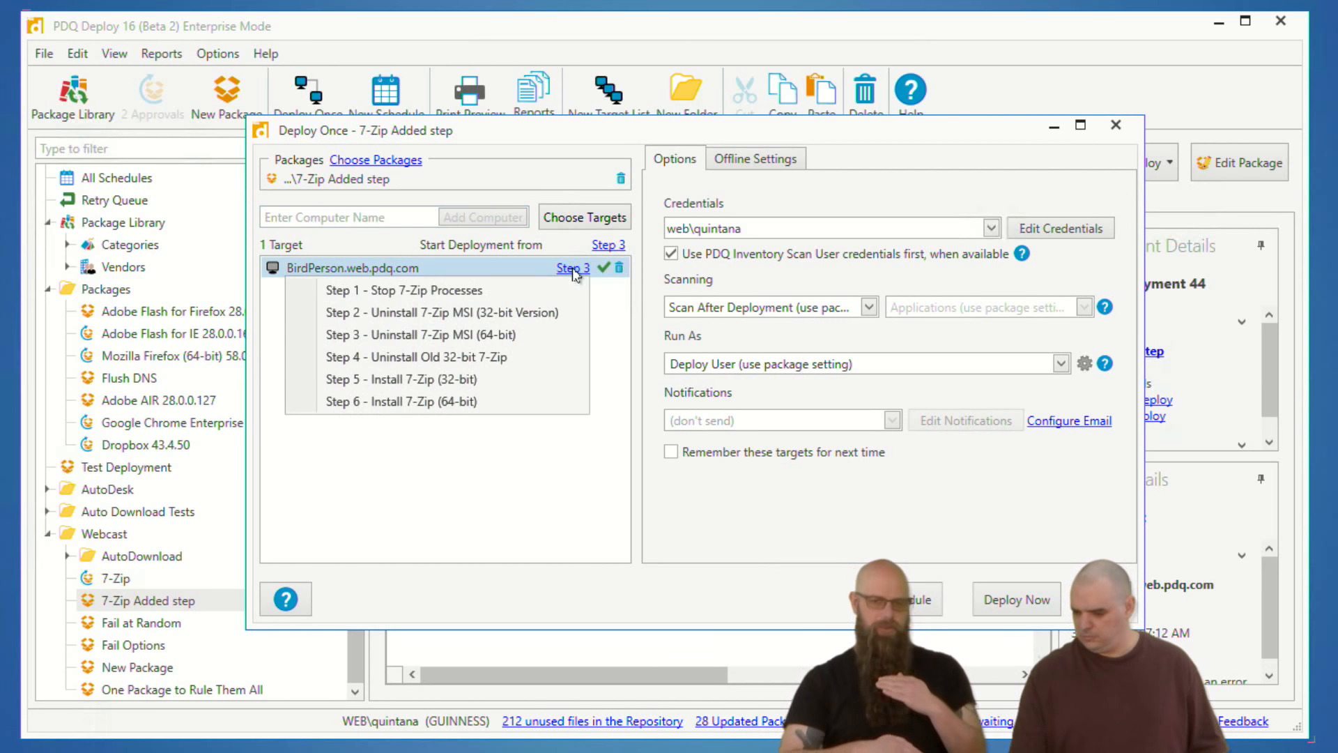
click(468, 355)
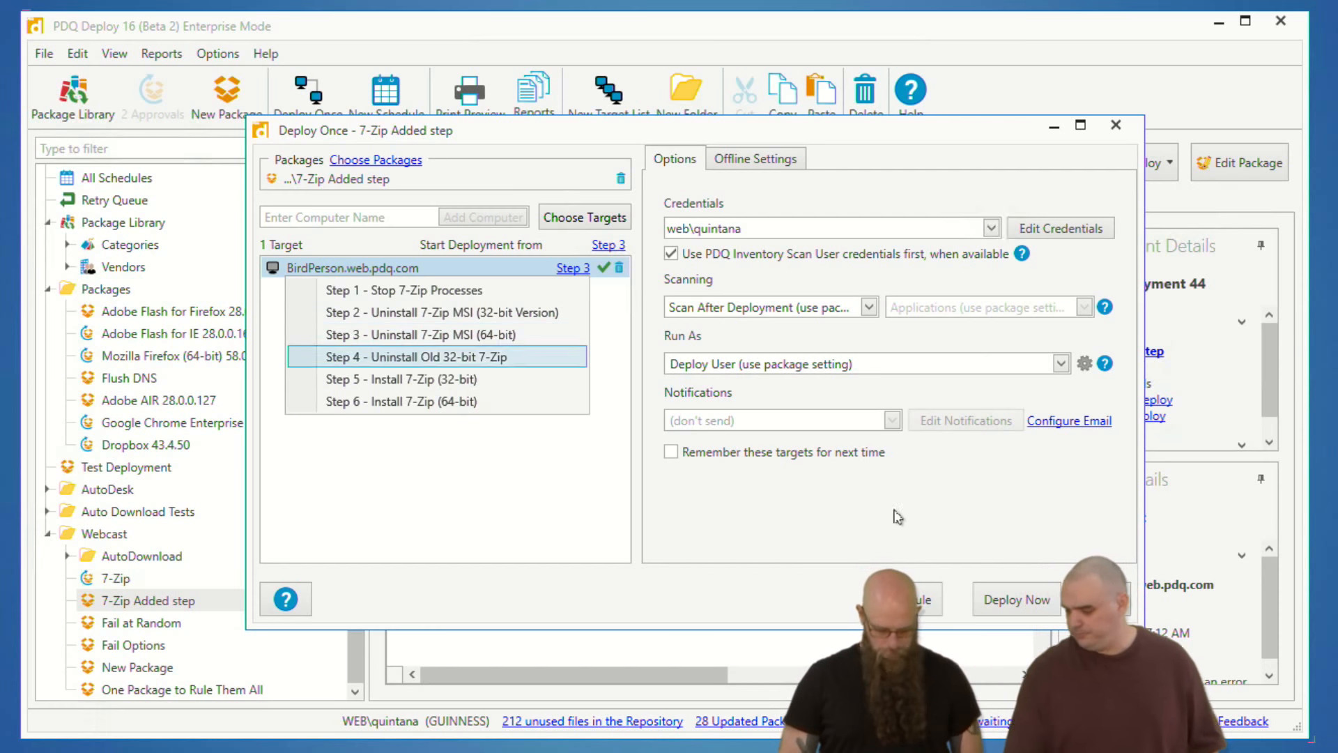
click(1105, 599)
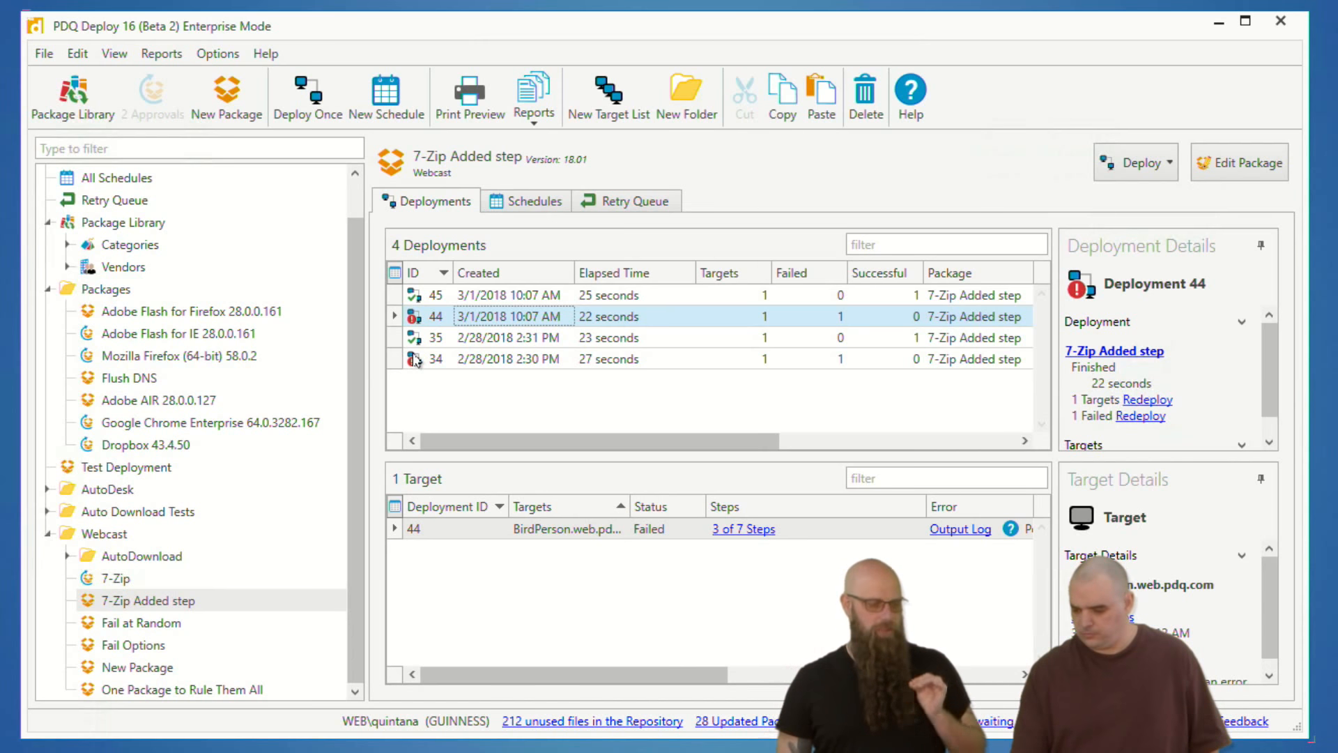
- Enable step 2, Stop With Success, in the Fail Options package and save the package
click(152, 654)
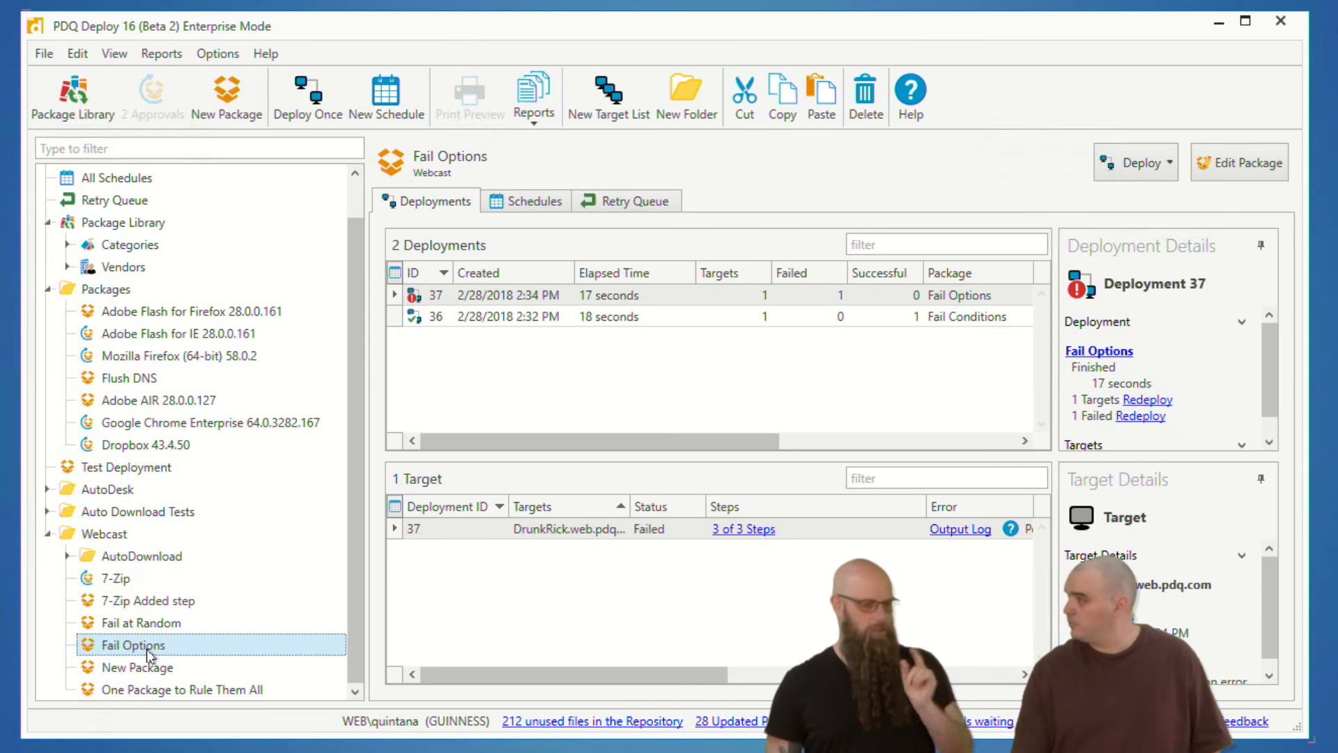
double_click(146, 646)
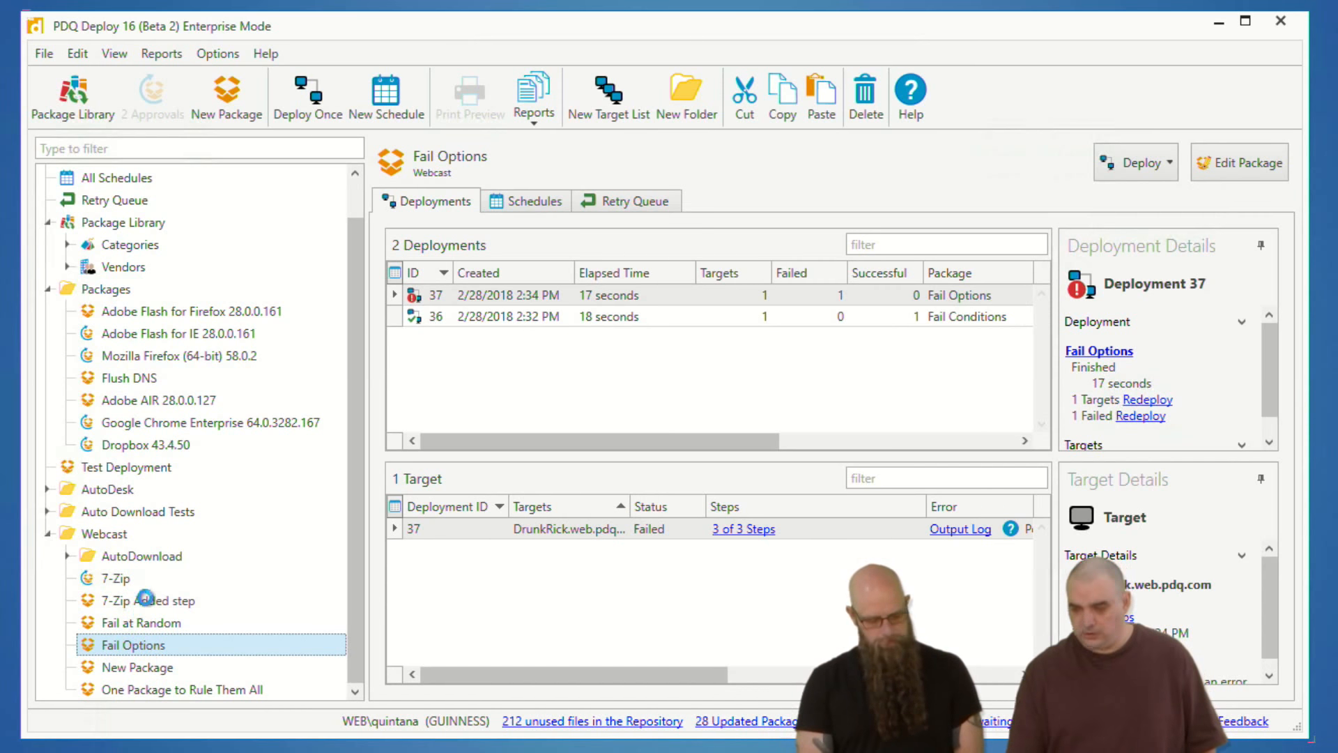
click(245, 277)
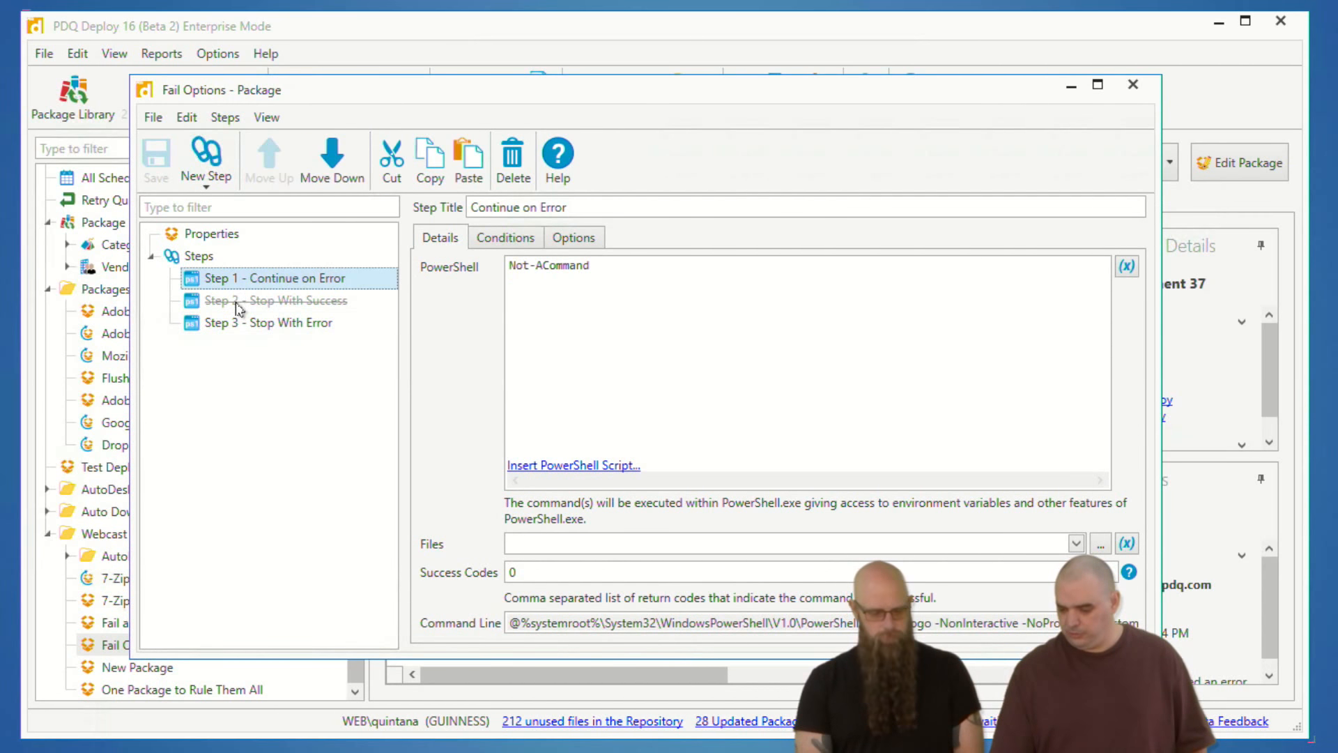
click(238, 306)
right_click(237, 305)
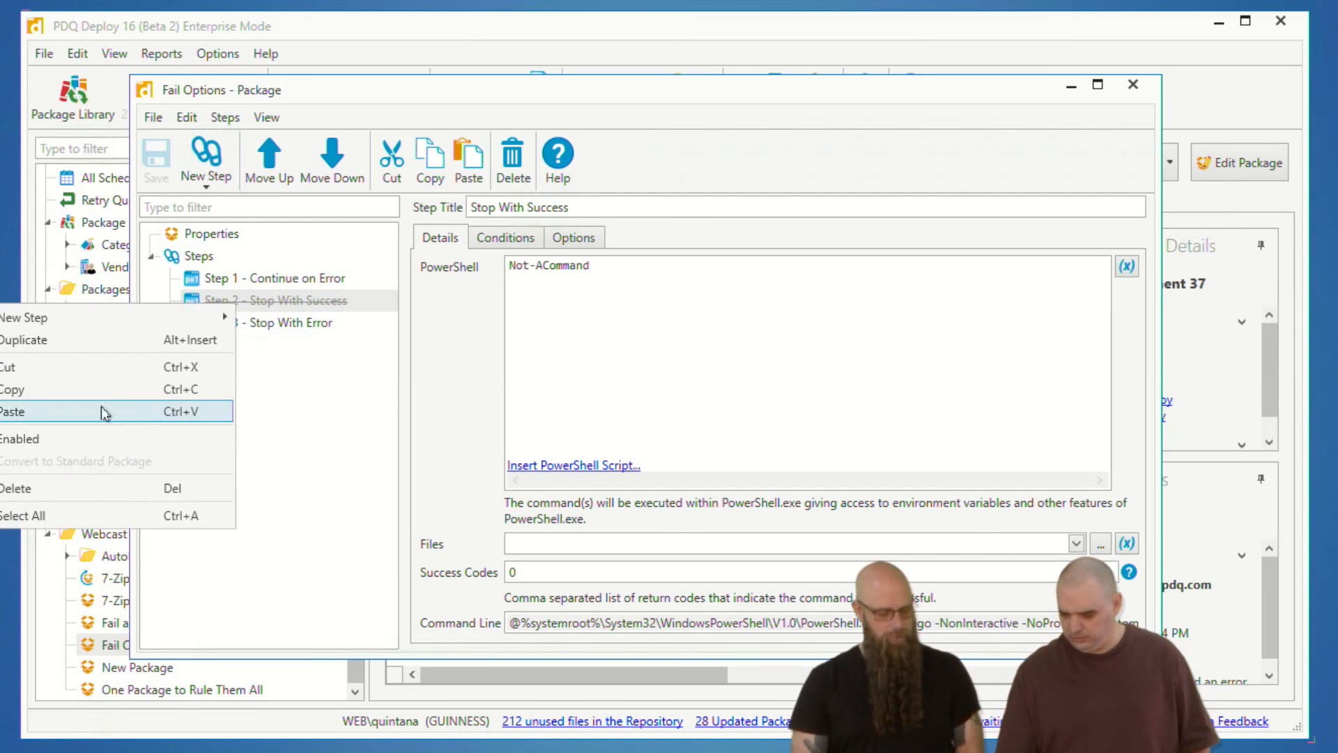
click(52, 438)
click(271, 281)
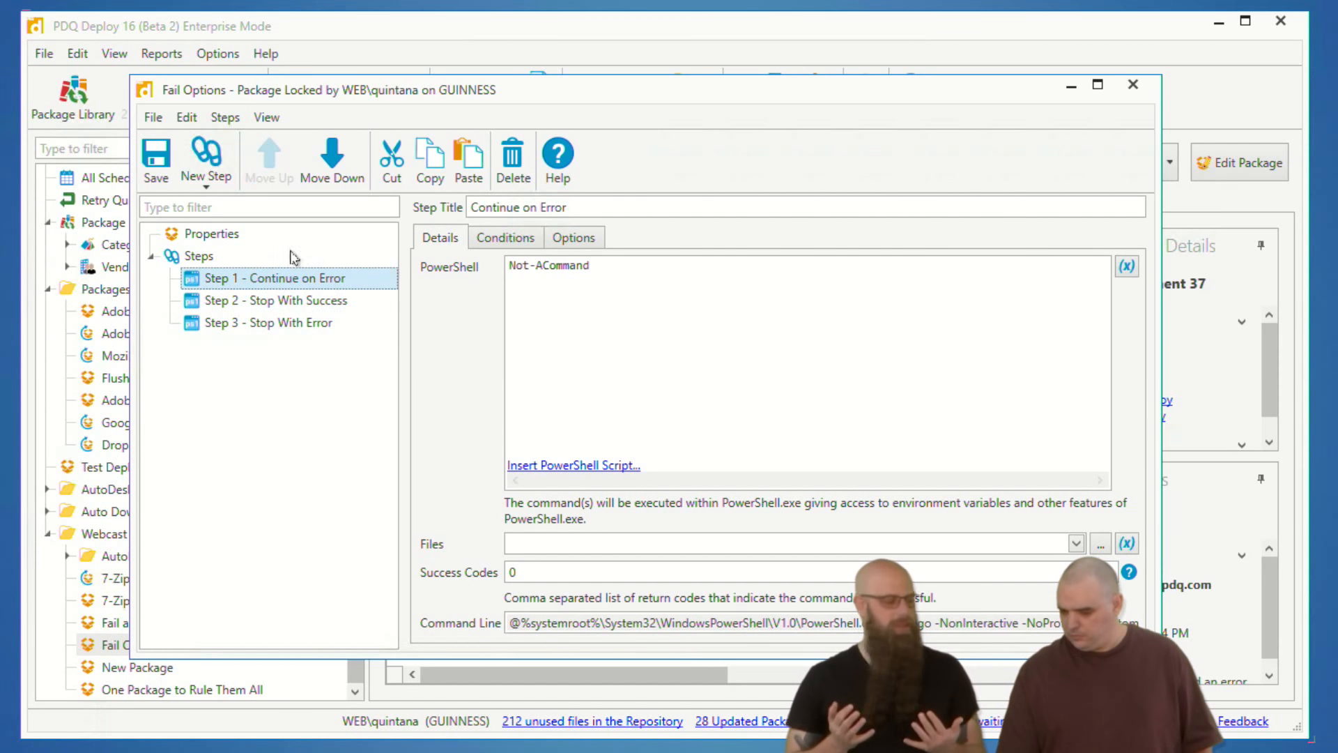
click(163, 173)
- Compare the error modes of steps 1 and 3 in the Fail Options package and view the available error mode choices
click(573, 237)
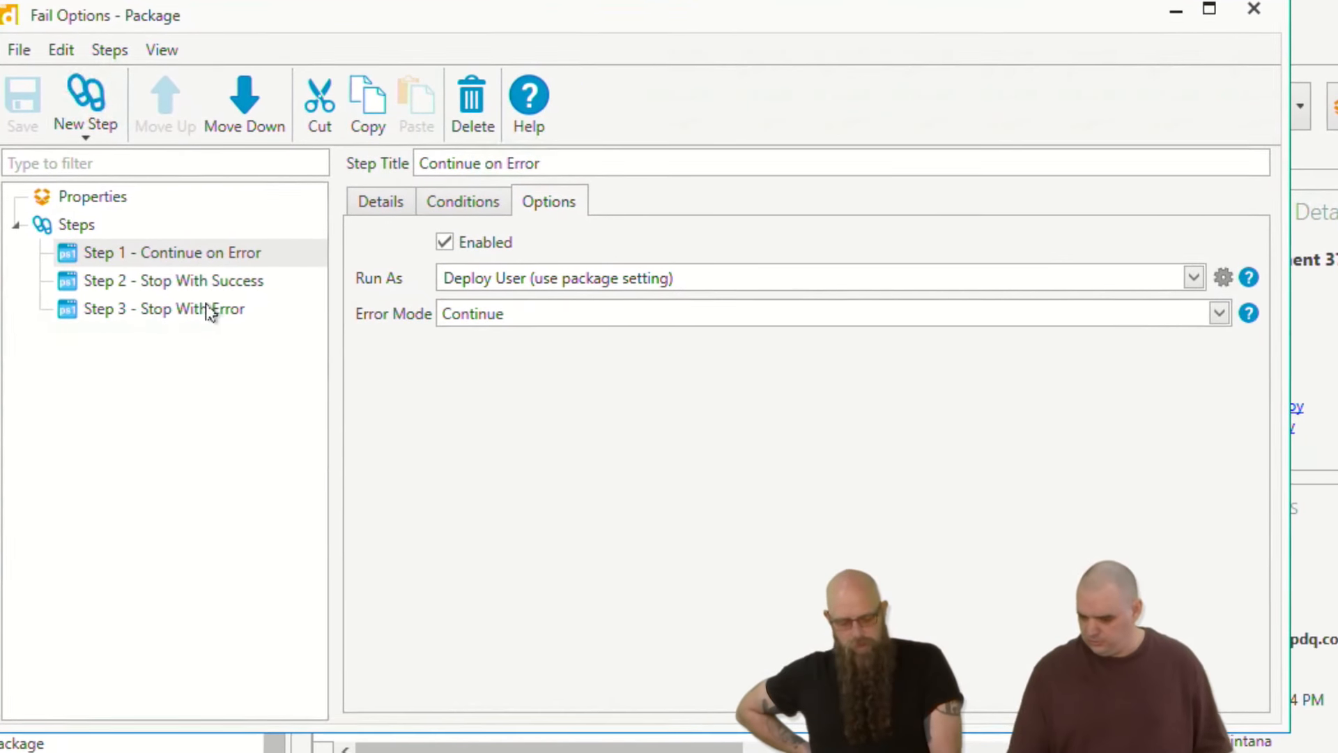
click(307, 325)
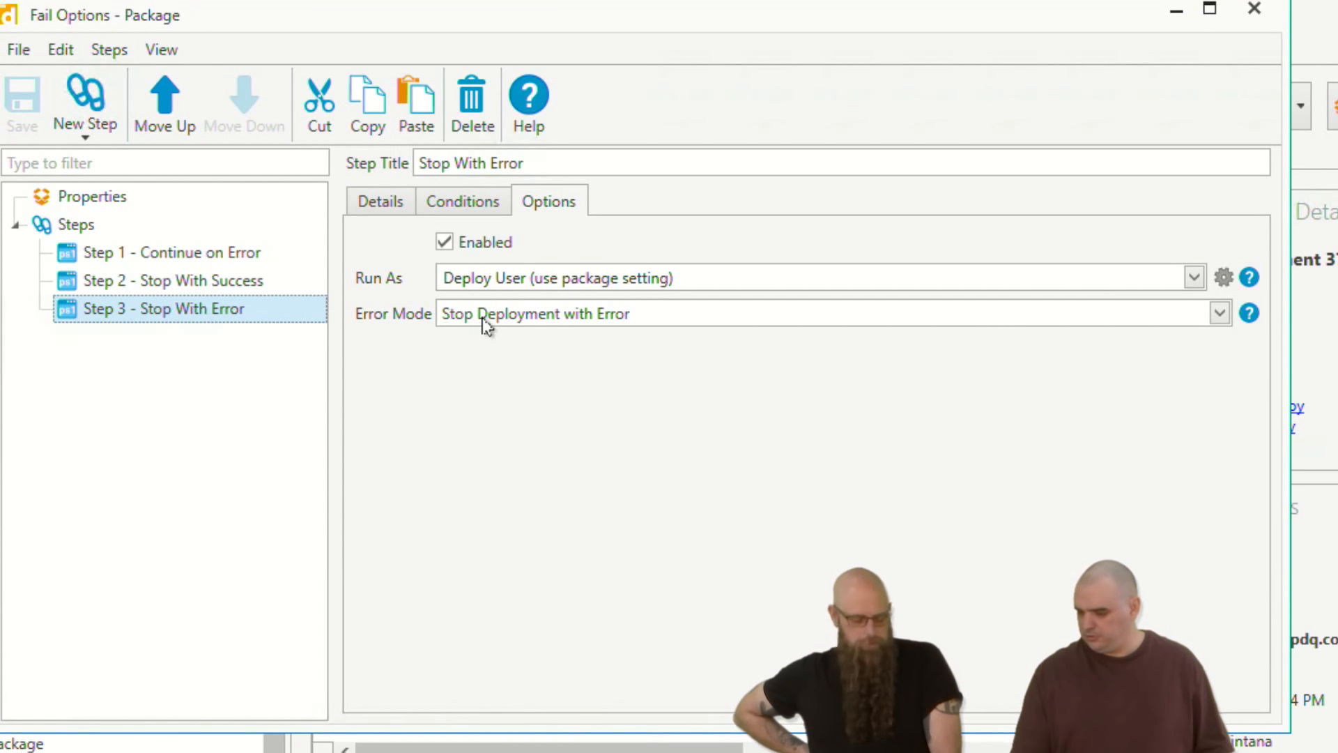
click(230, 255)
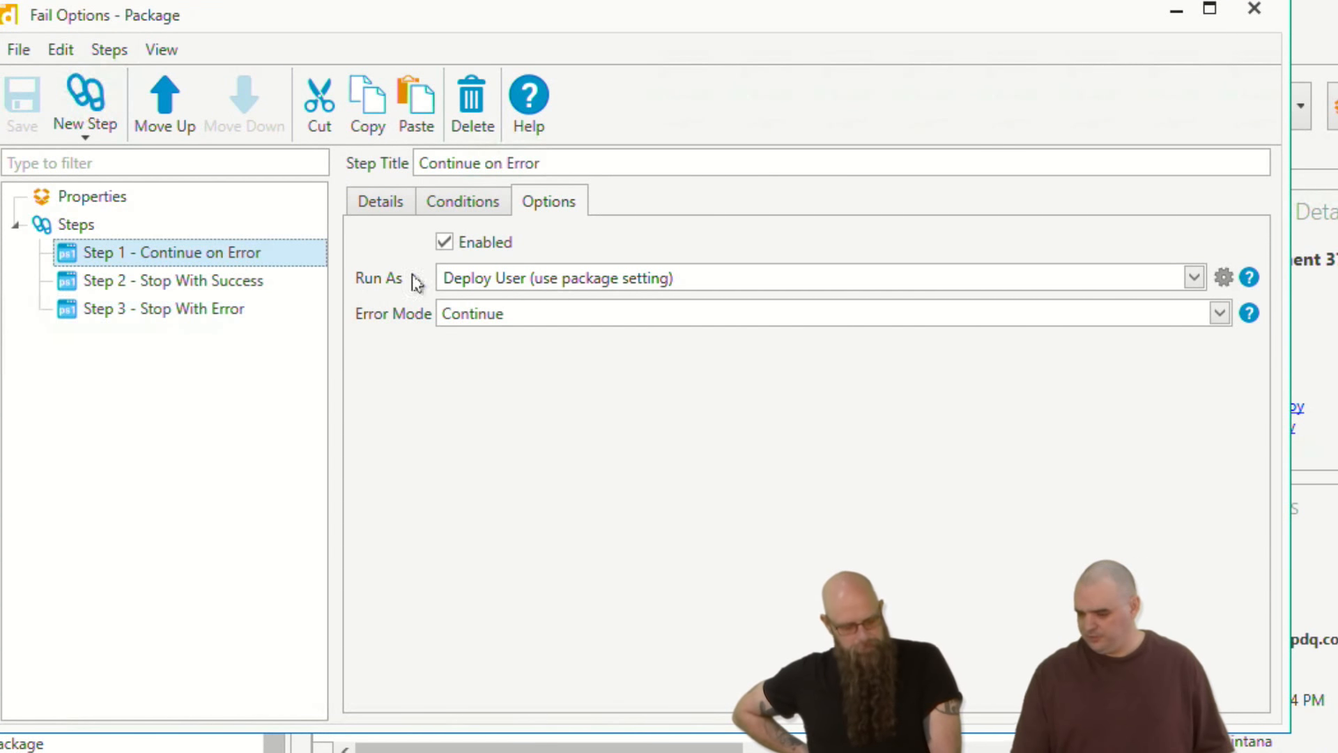
click(1220, 315)
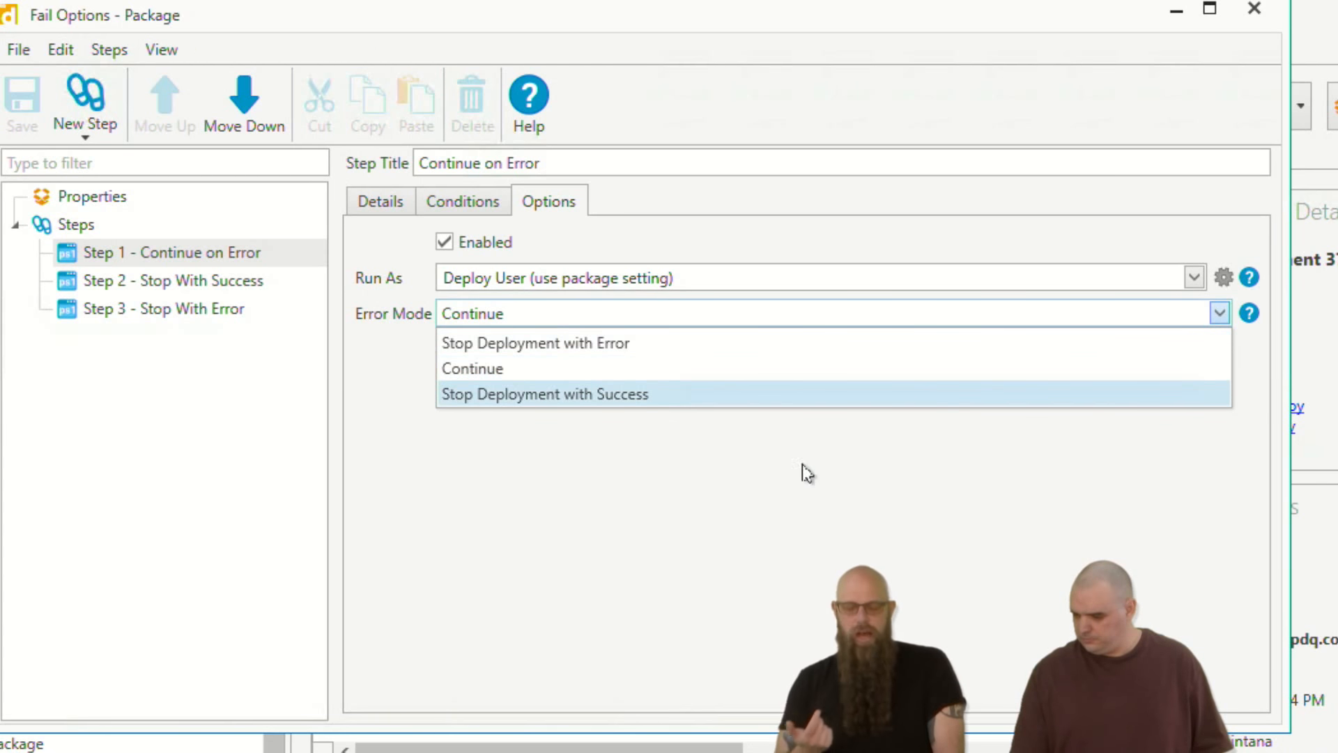
click(443, 493)
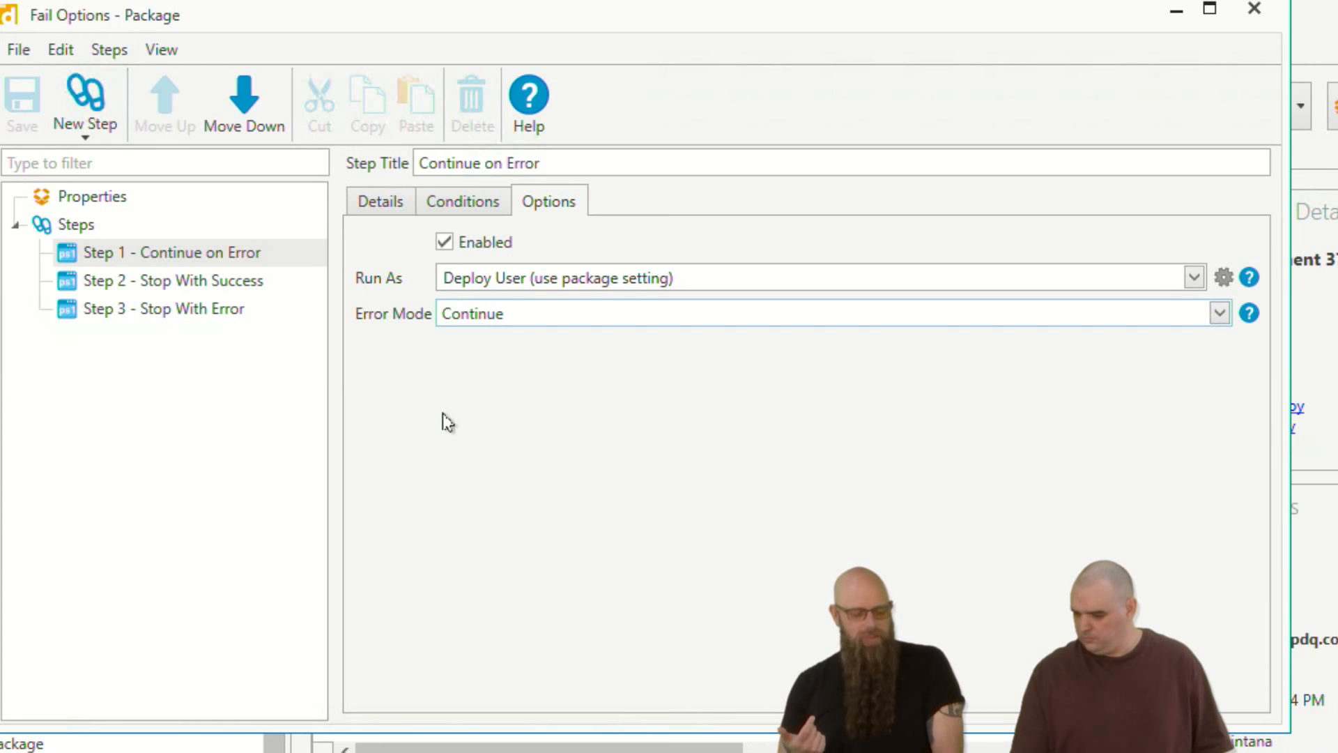
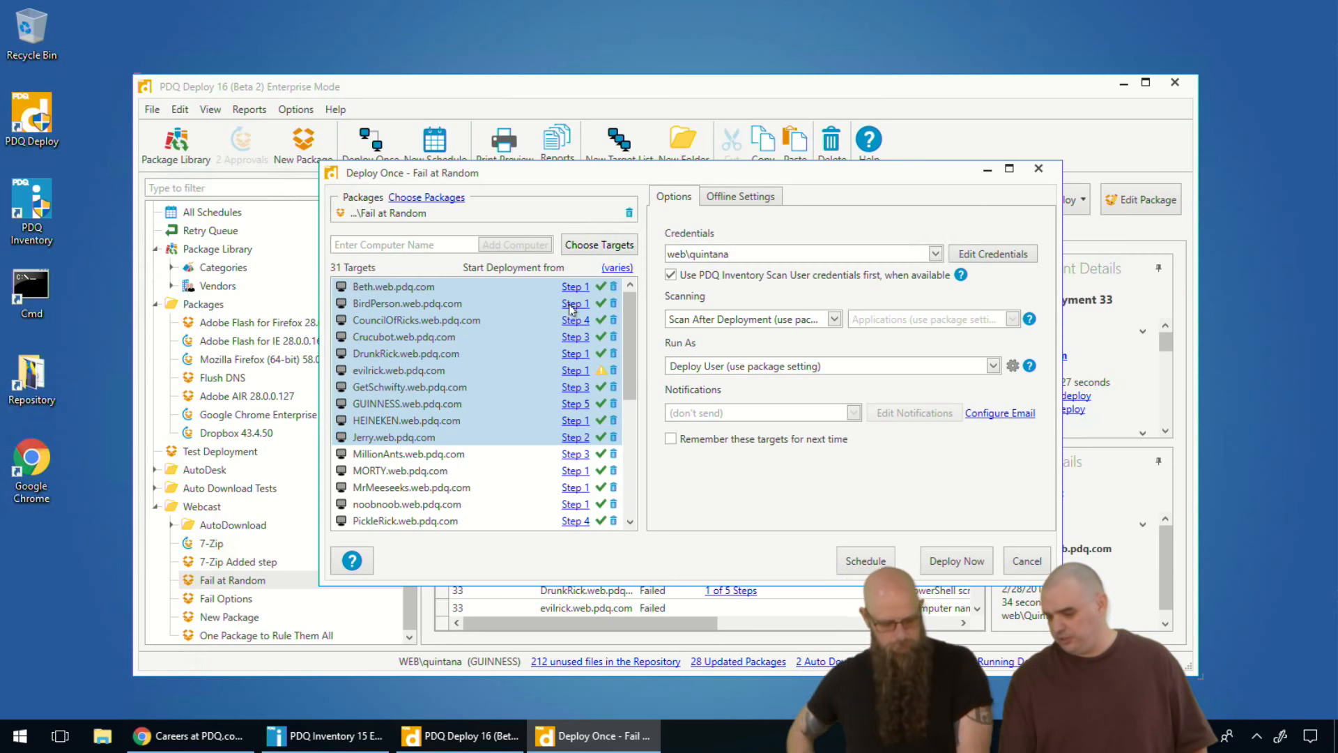
- Set the start step of the selected Fail at Random targets to Step 4, and cancel the deployment
click(573, 304)
click(498, 377)
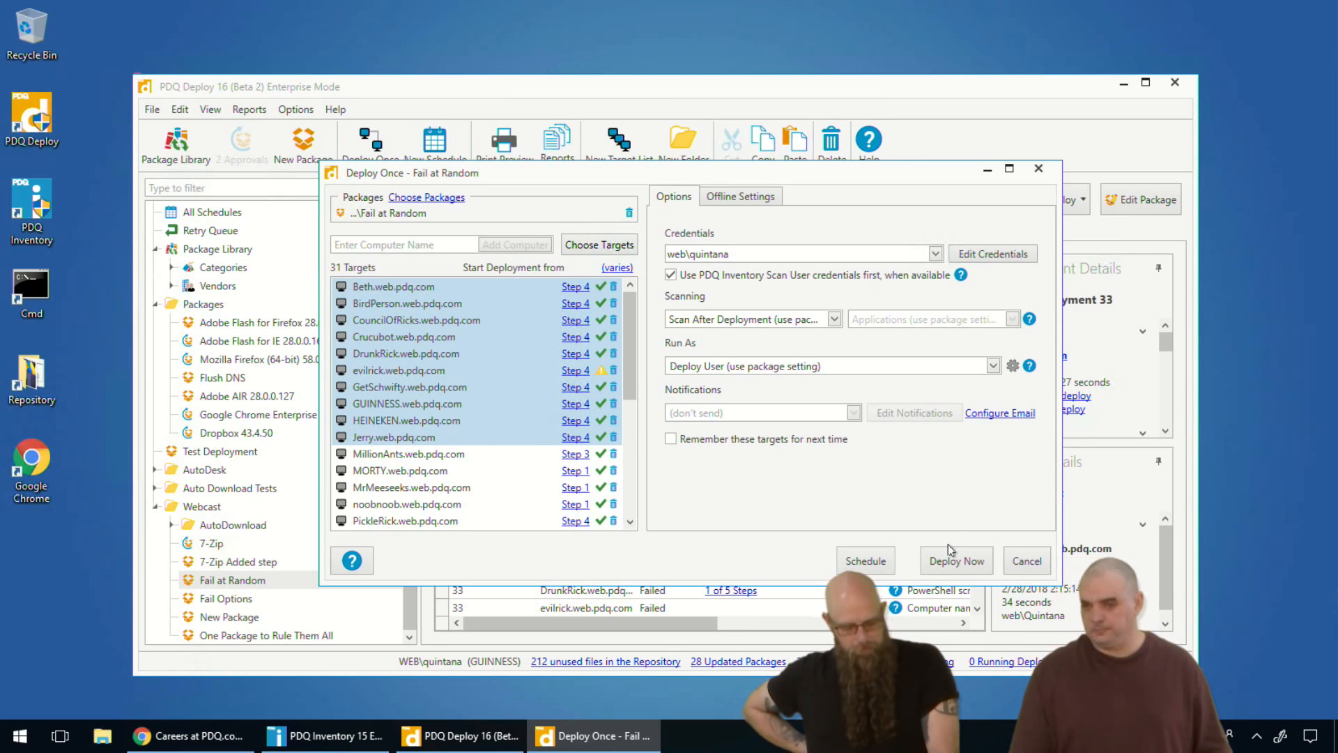
click(1021, 562)
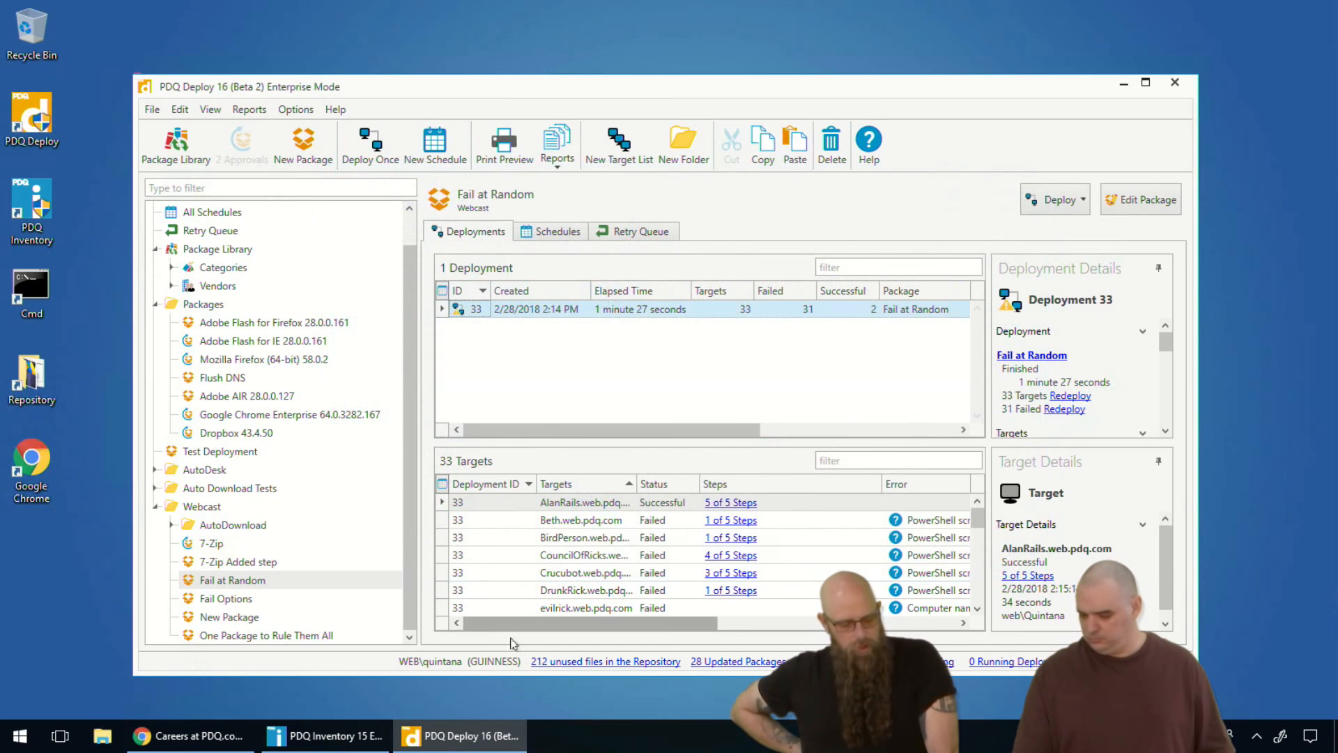
- Open the Fail Options package, view the error modes of steps 1 and 2, and close the package
double_click(223, 600)
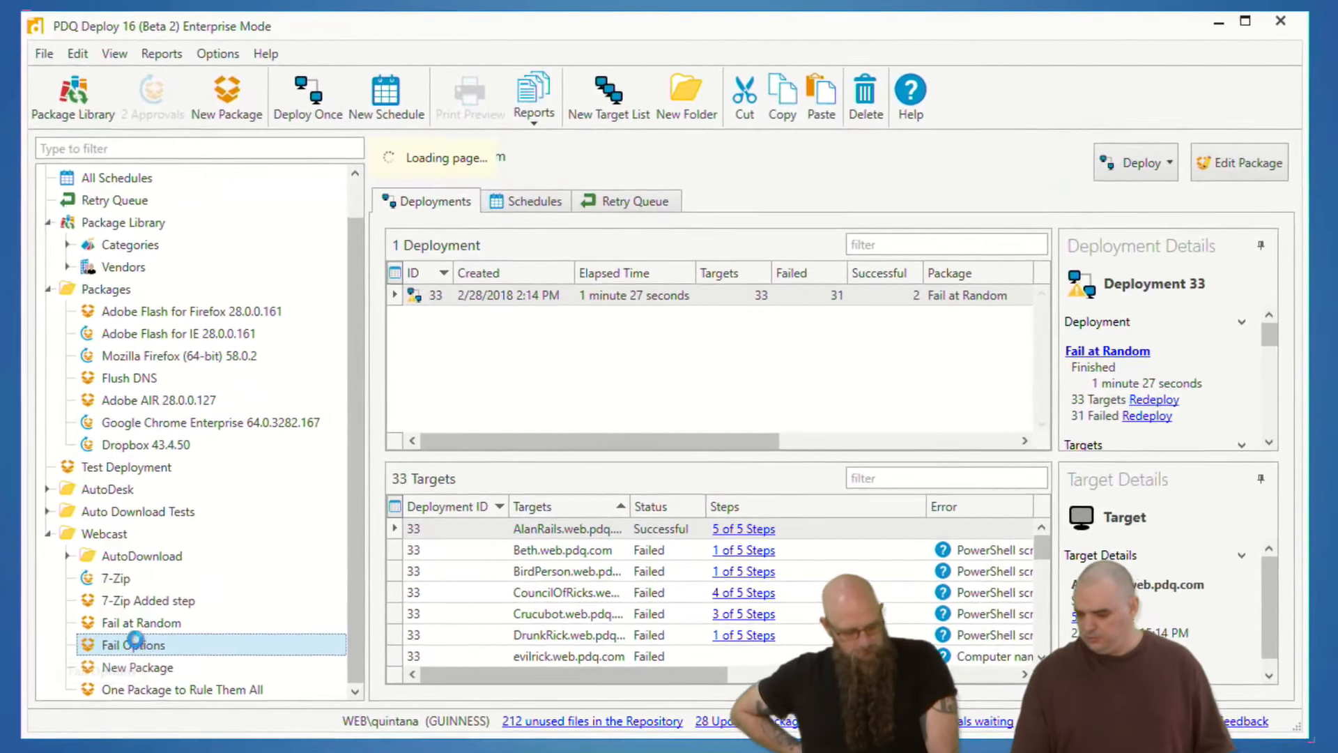
click(242, 283)
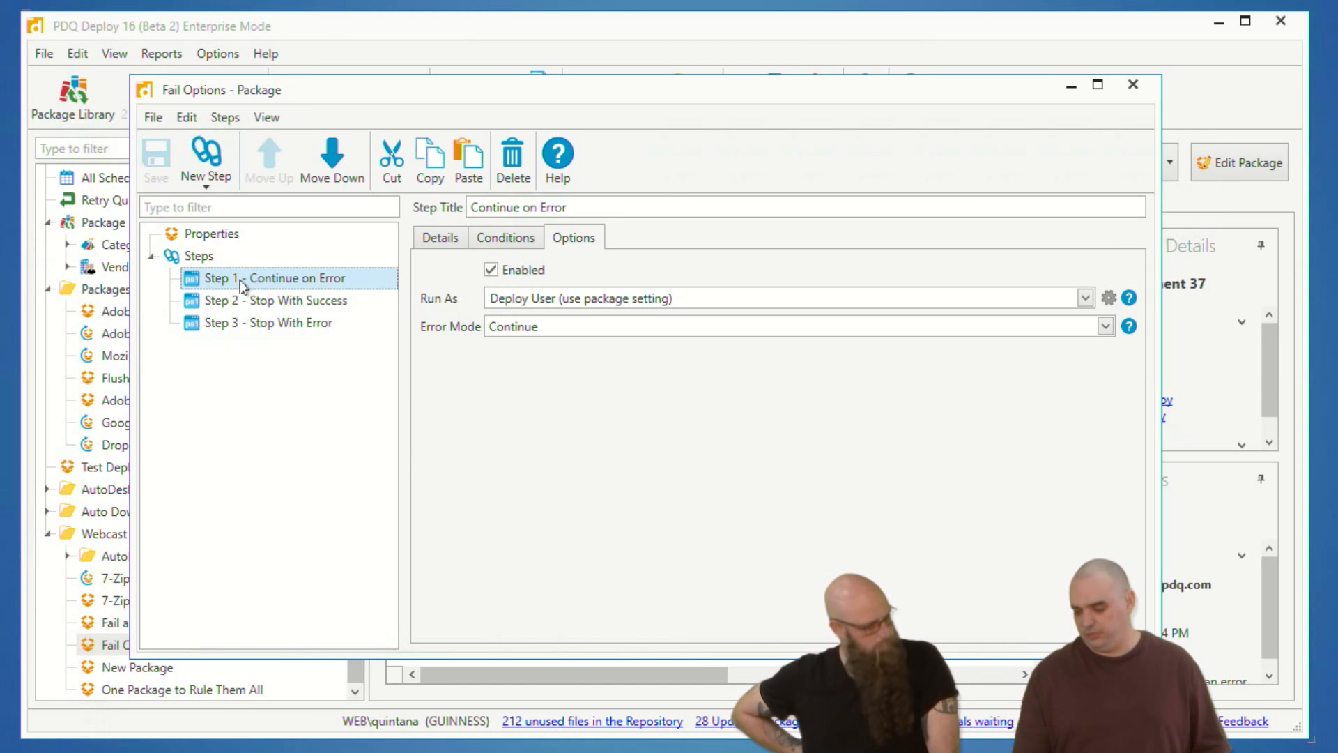
click(300, 304)
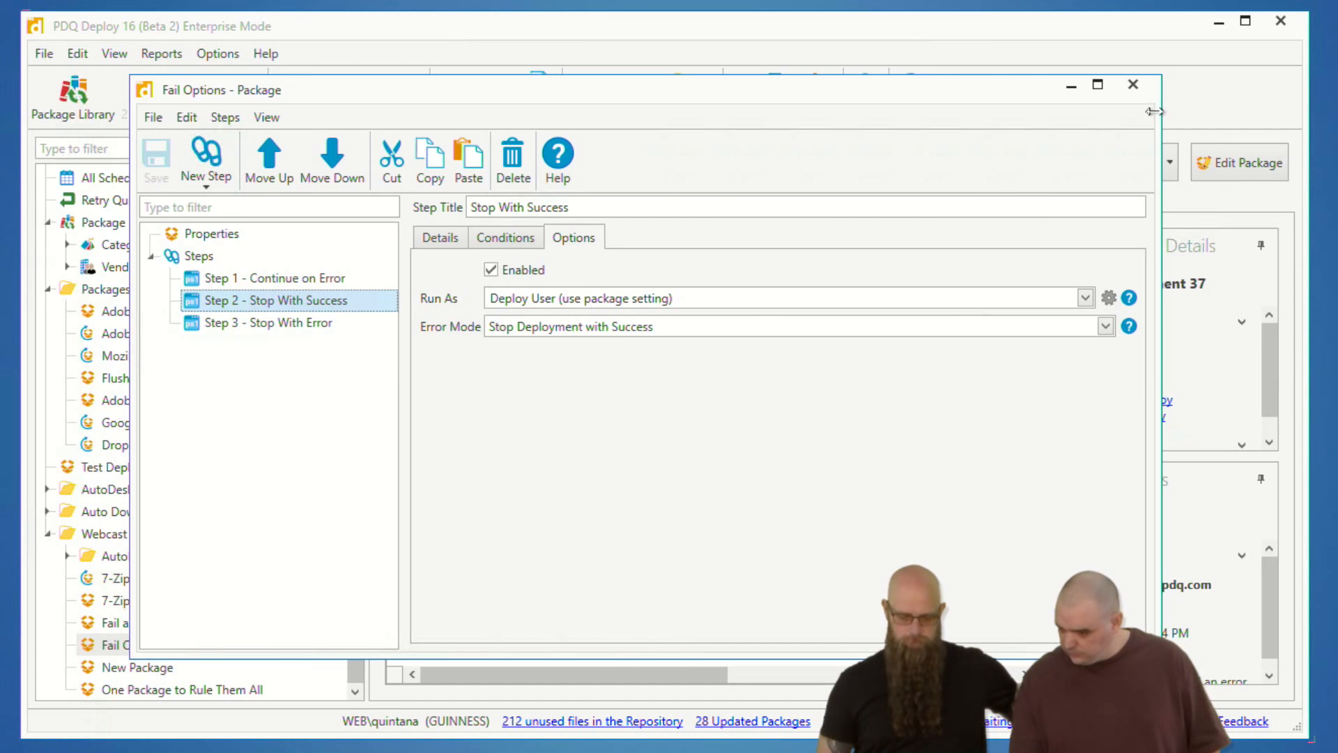
click(1133, 84)
- Open Redeploy from Failed Step for the failed Fail Options deployment, close it without deploying, and view the deployment's redeploy commands
click(469, 301)
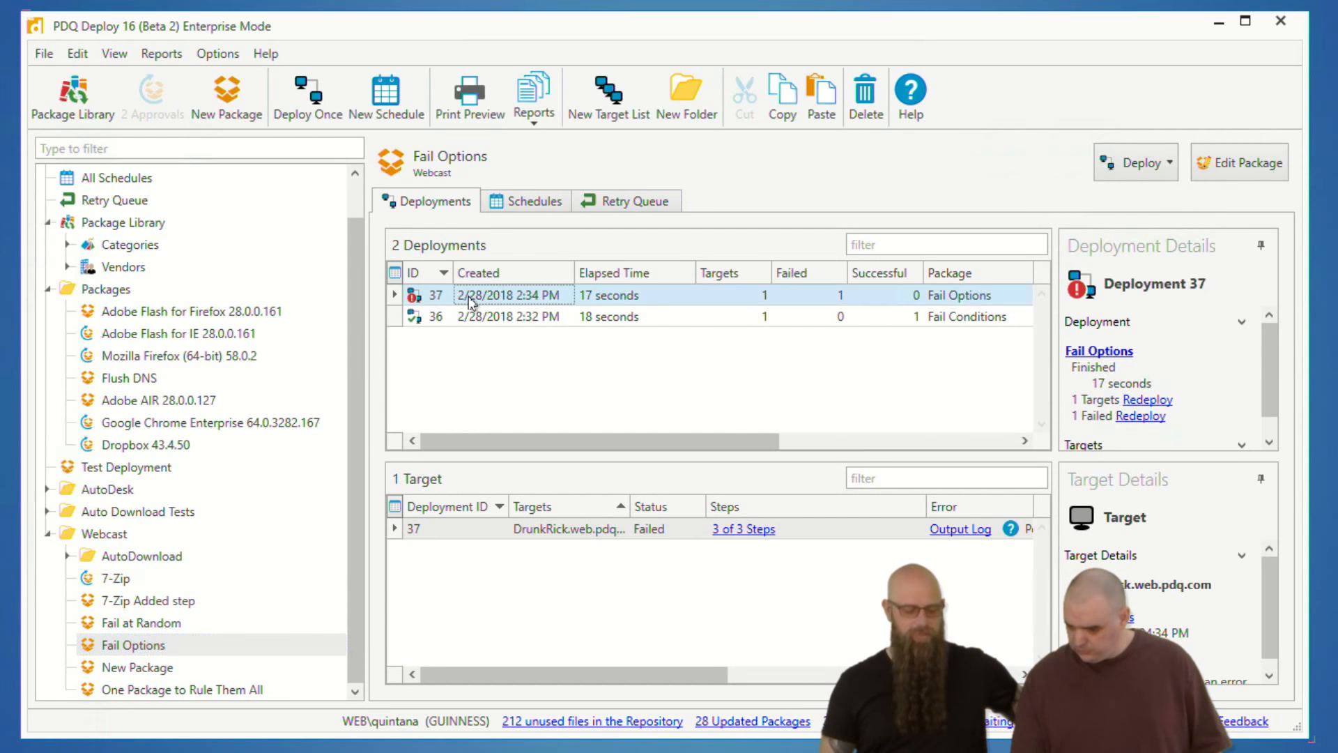
right_click(469, 296)
click(301, 381)
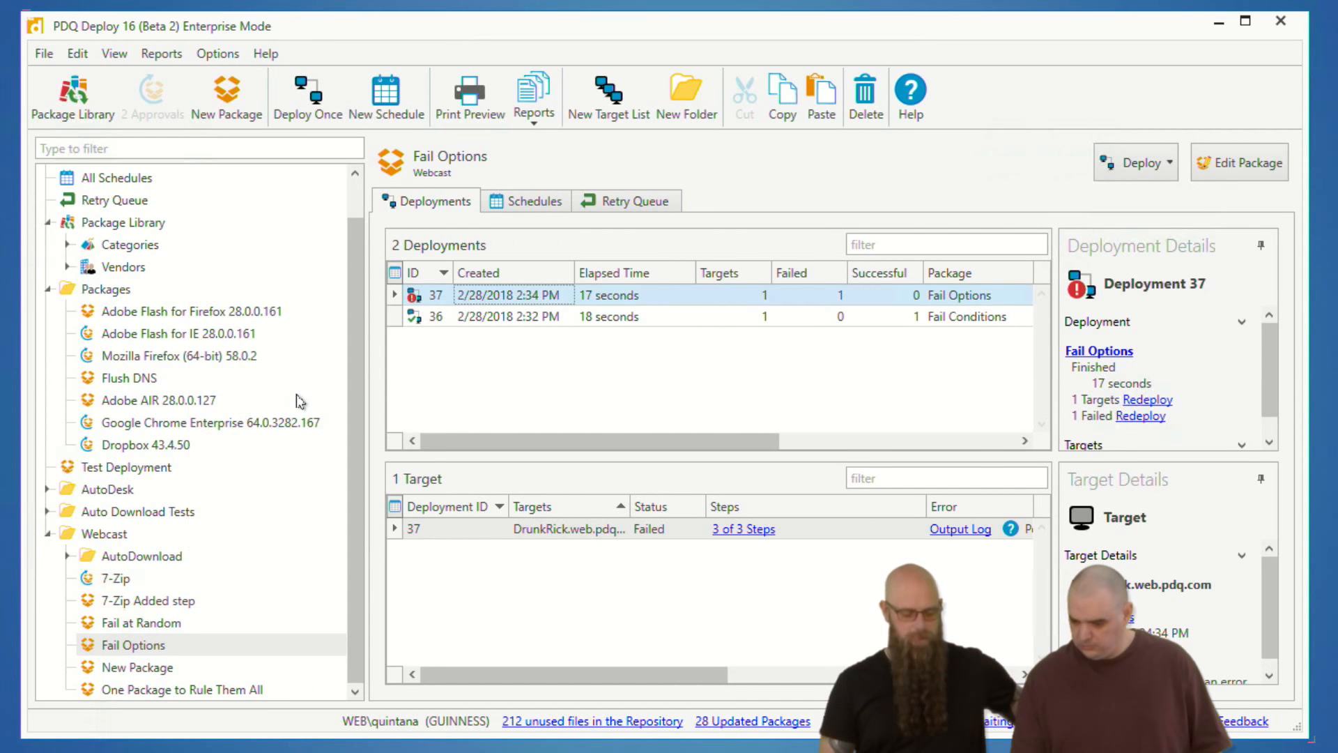
click(1116, 130)
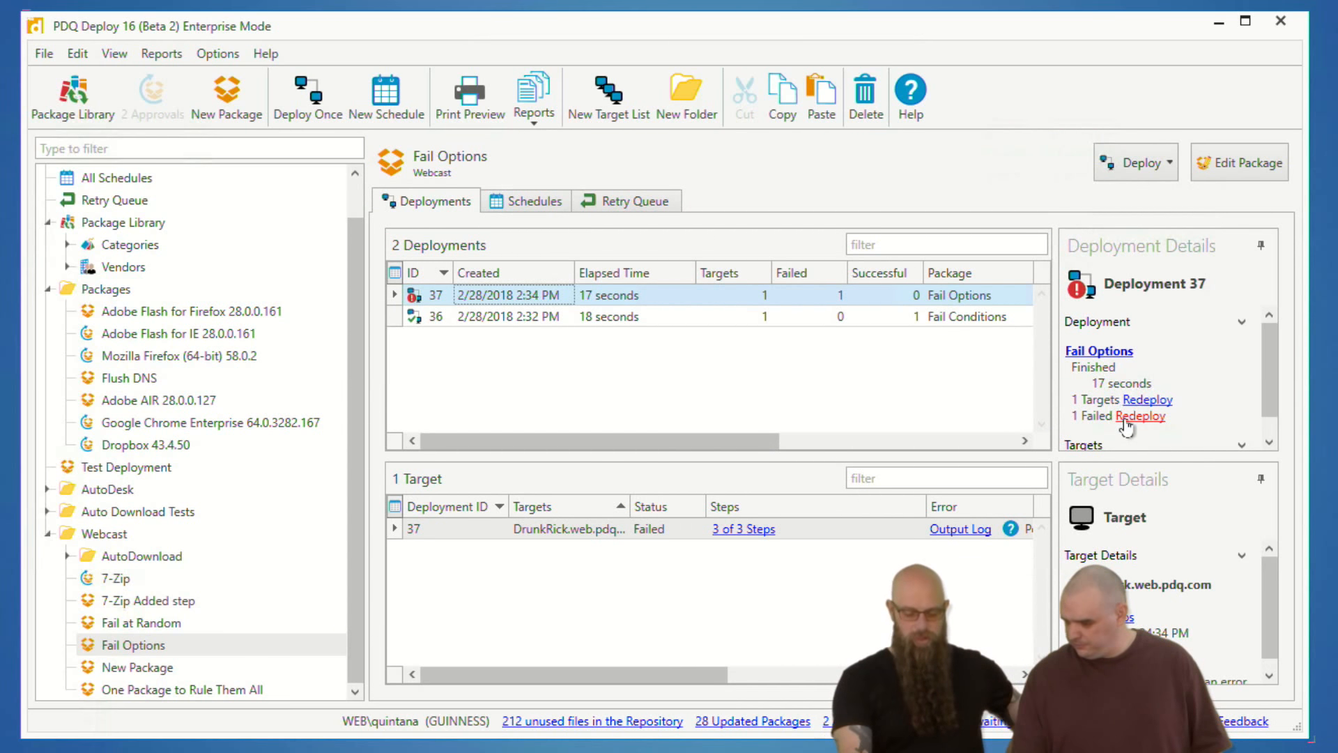
right_click(535, 295)
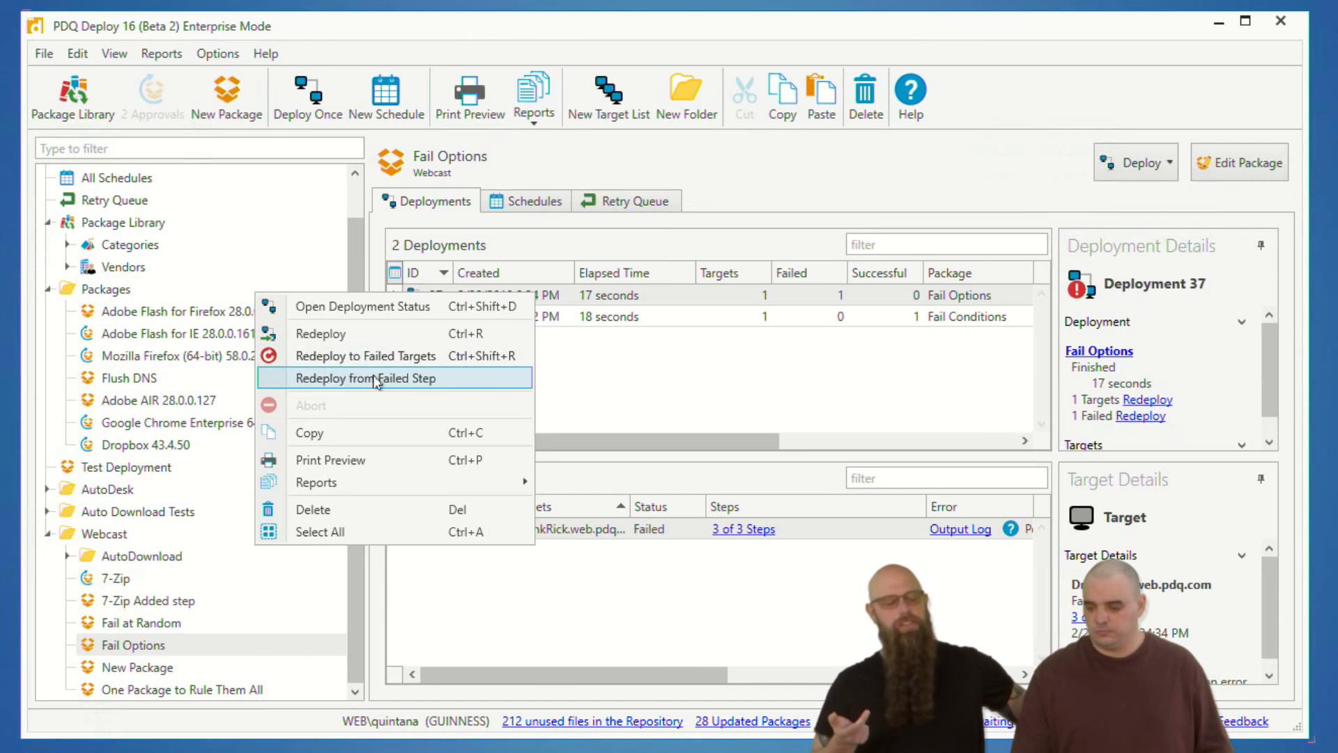
click(587, 377)
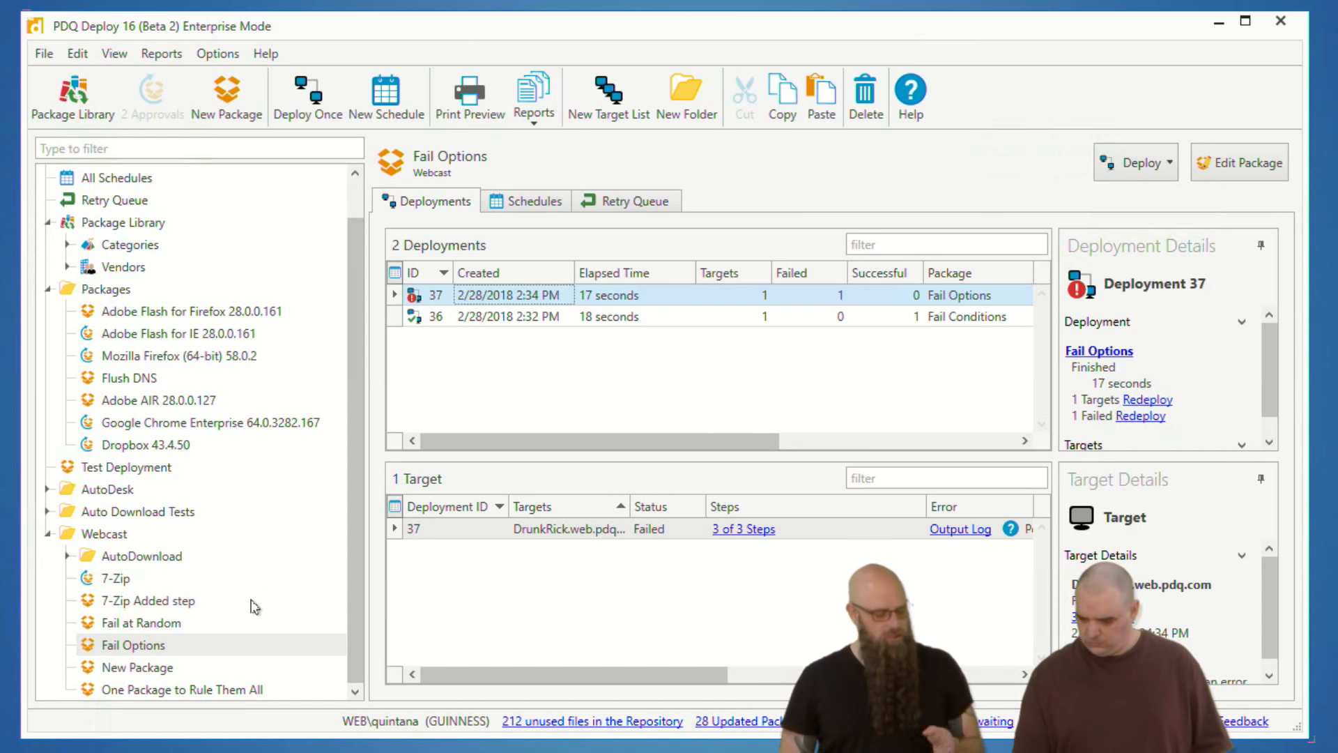
- Open the Adobe Flash for Firefox package, view the error mode of step 2, Disable Auto Update, and close the package
drag(125, 646, 125, 647)
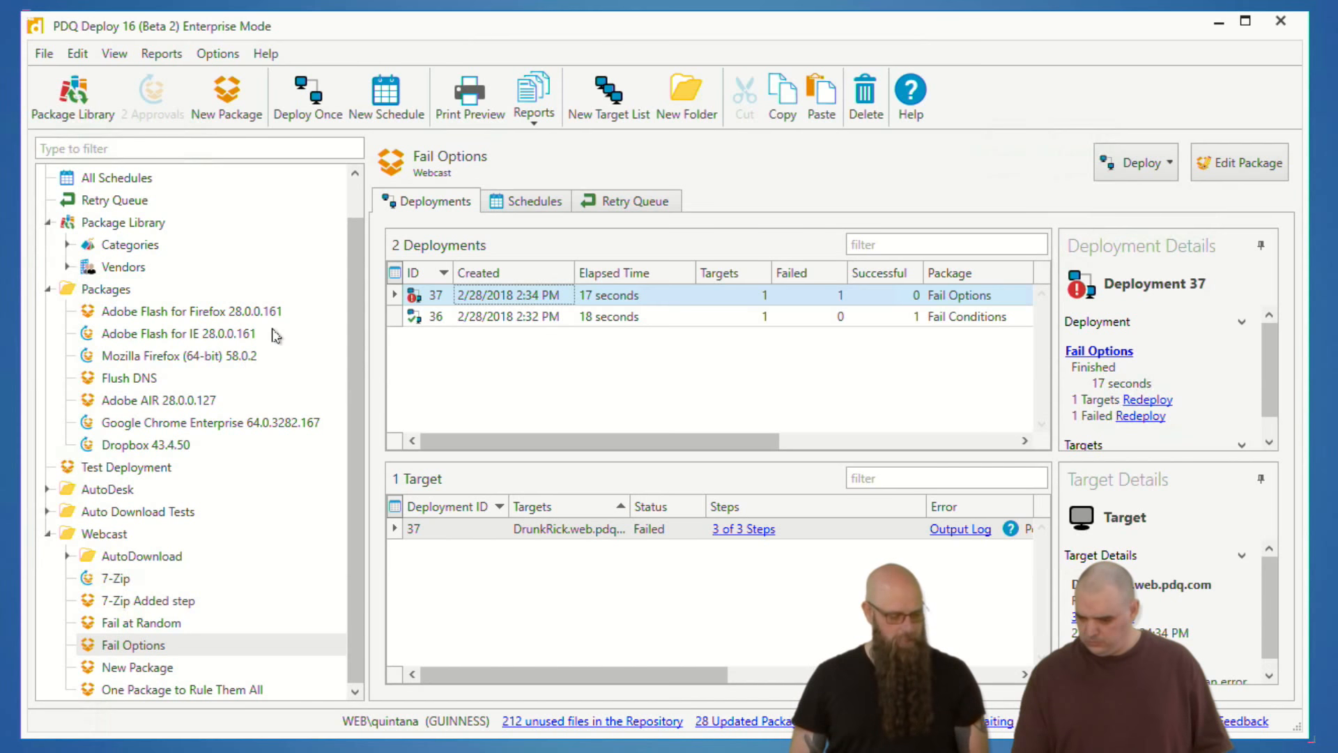
click(148, 311)
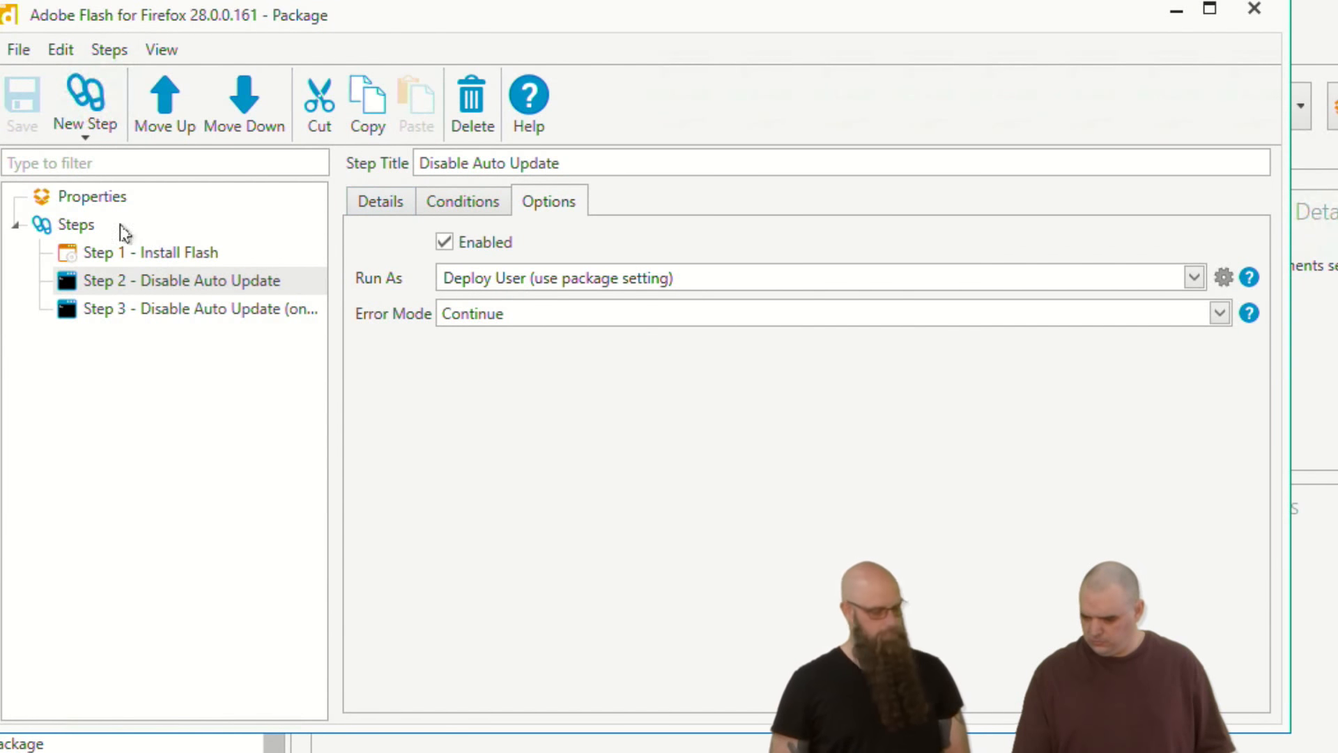
click(1254, 10)
- Start a one-time deployment of Adobe Flash for Firefox and add BirdPerson, CouncilOfRicks, Crucubot and drunkrick from PDQ Inventory as targets
click(219, 29)
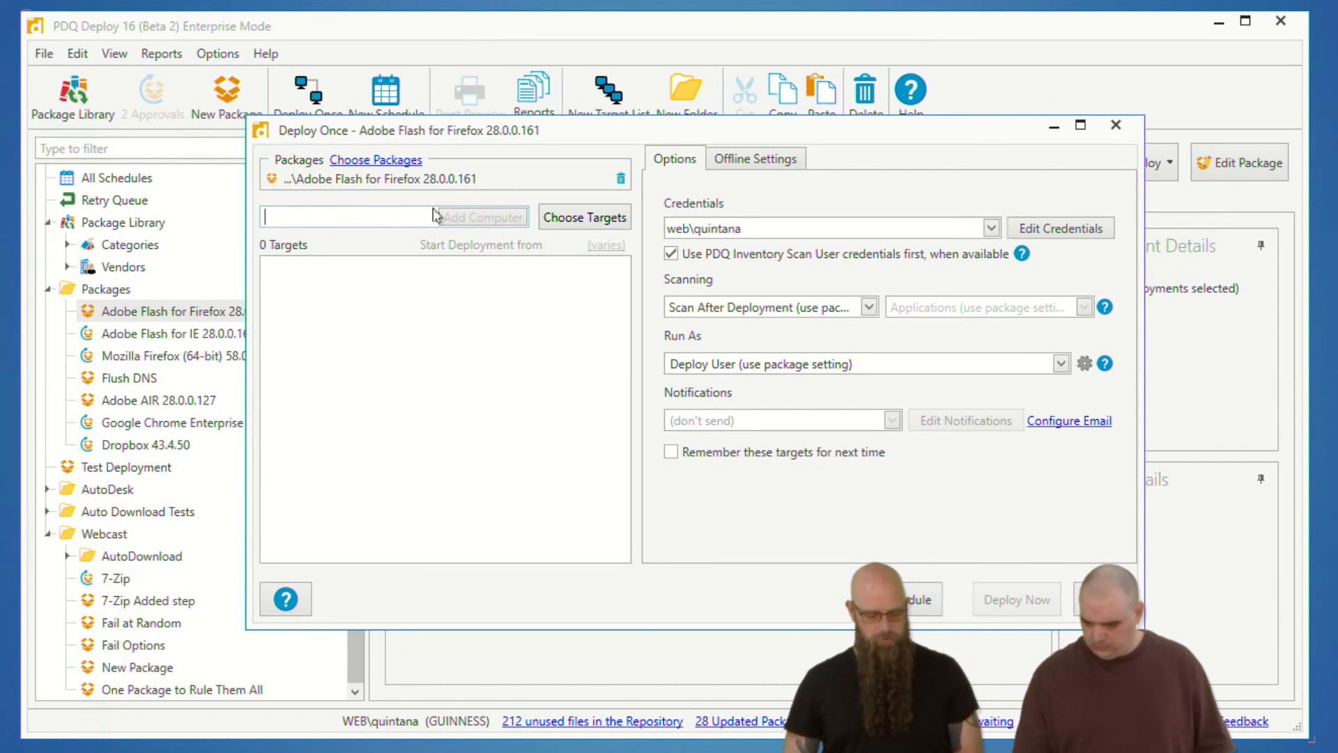
click(562, 219)
click(551, 265)
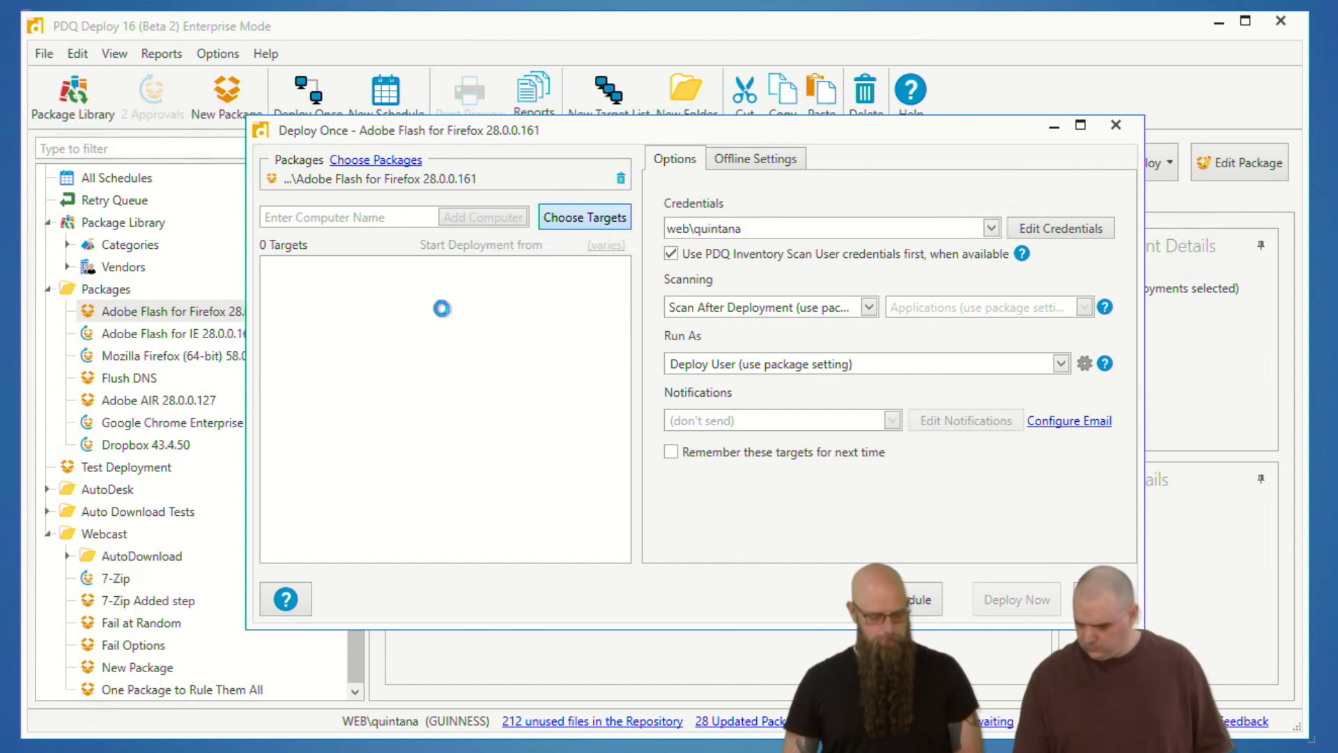
click(673, 324)
shift+click(690, 385)
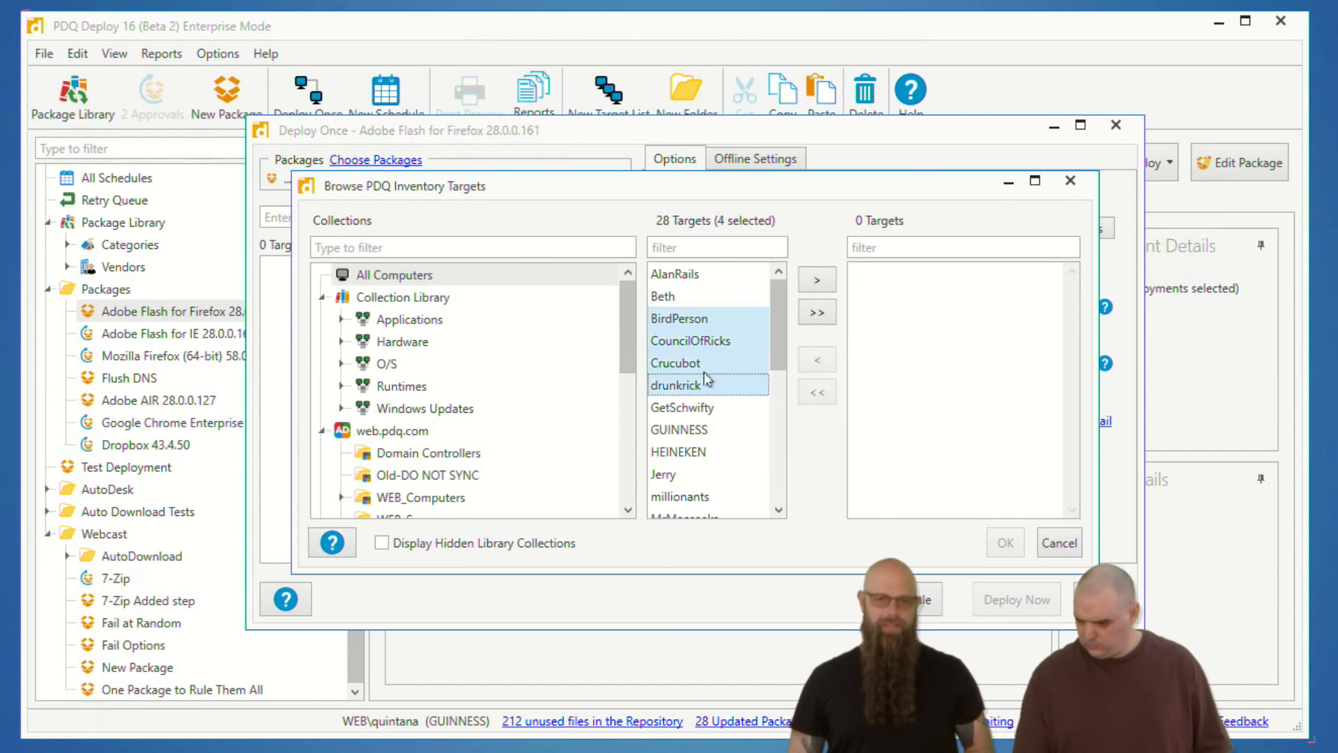
click(805, 286)
click(1005, 543)
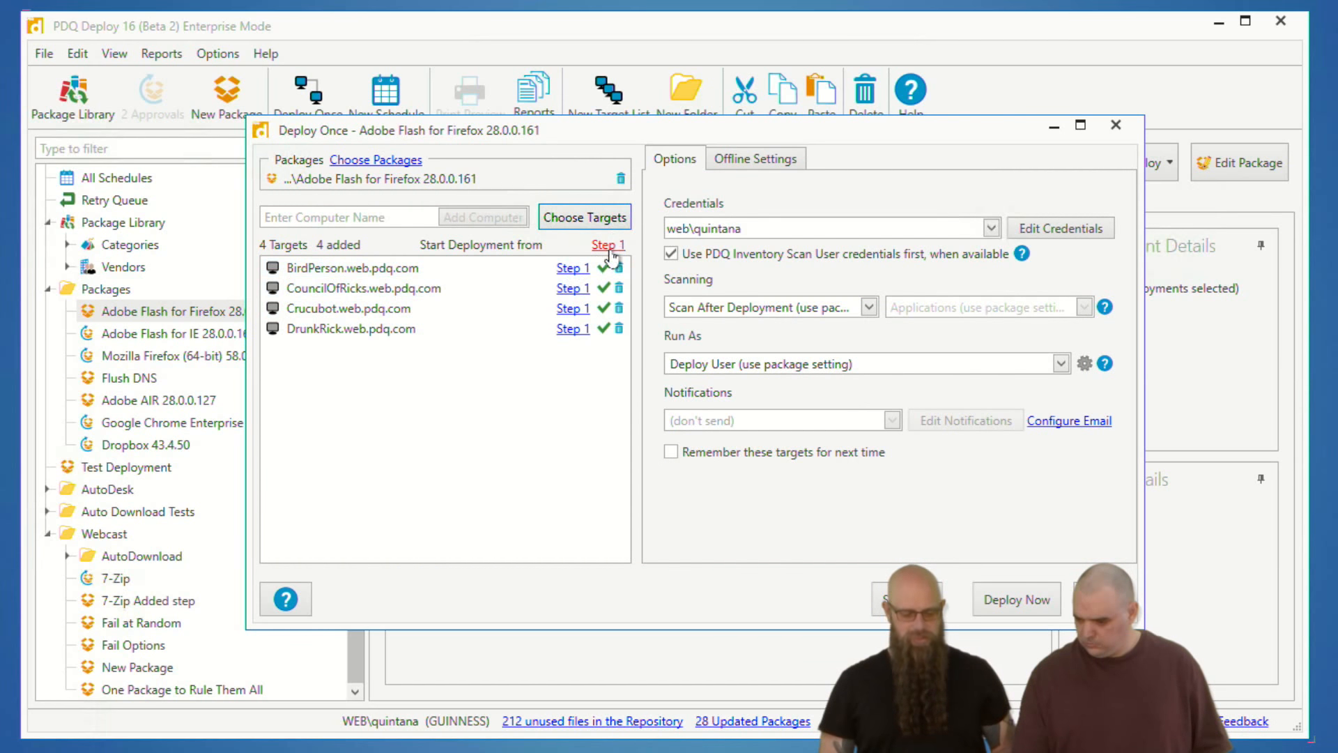
- Set the start step of all four Adobe Flash for Firefox targets to Step 2 - Disable Auto Update, and cancel the deployment
click(572, 269)
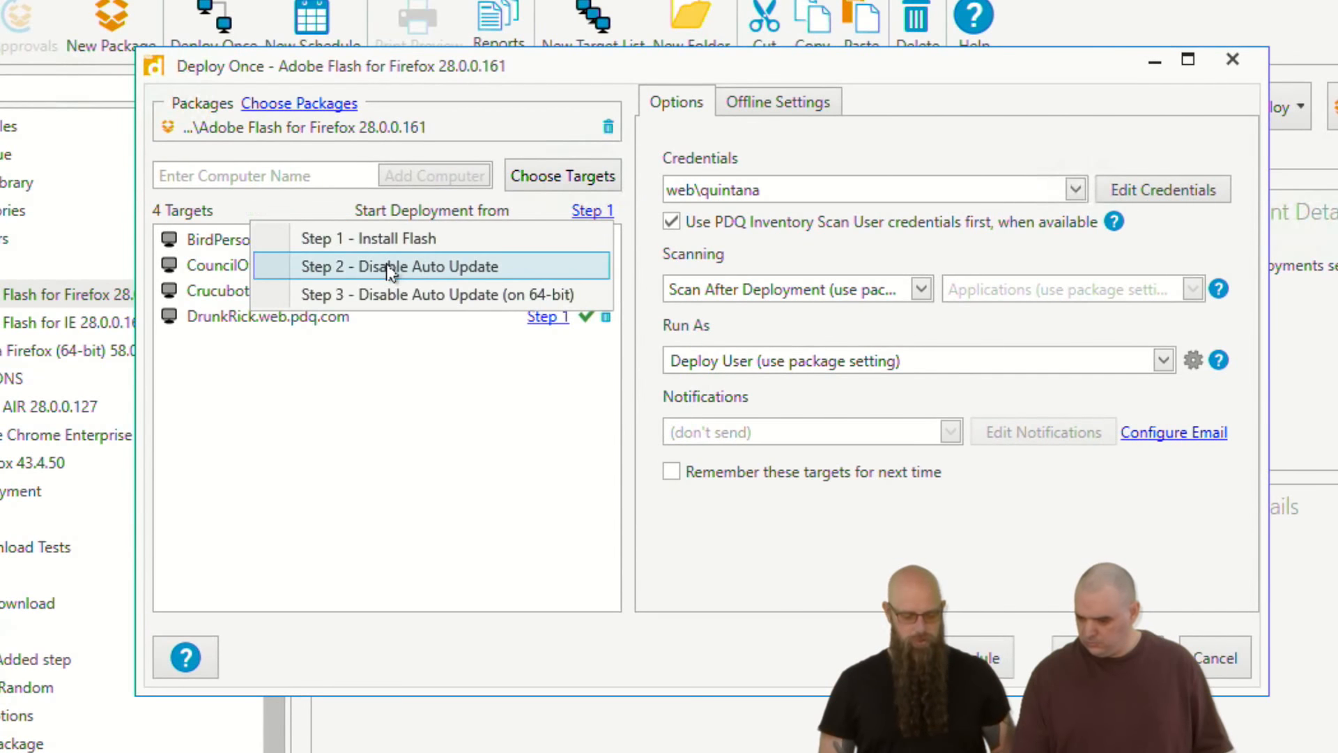
click(388, 267)
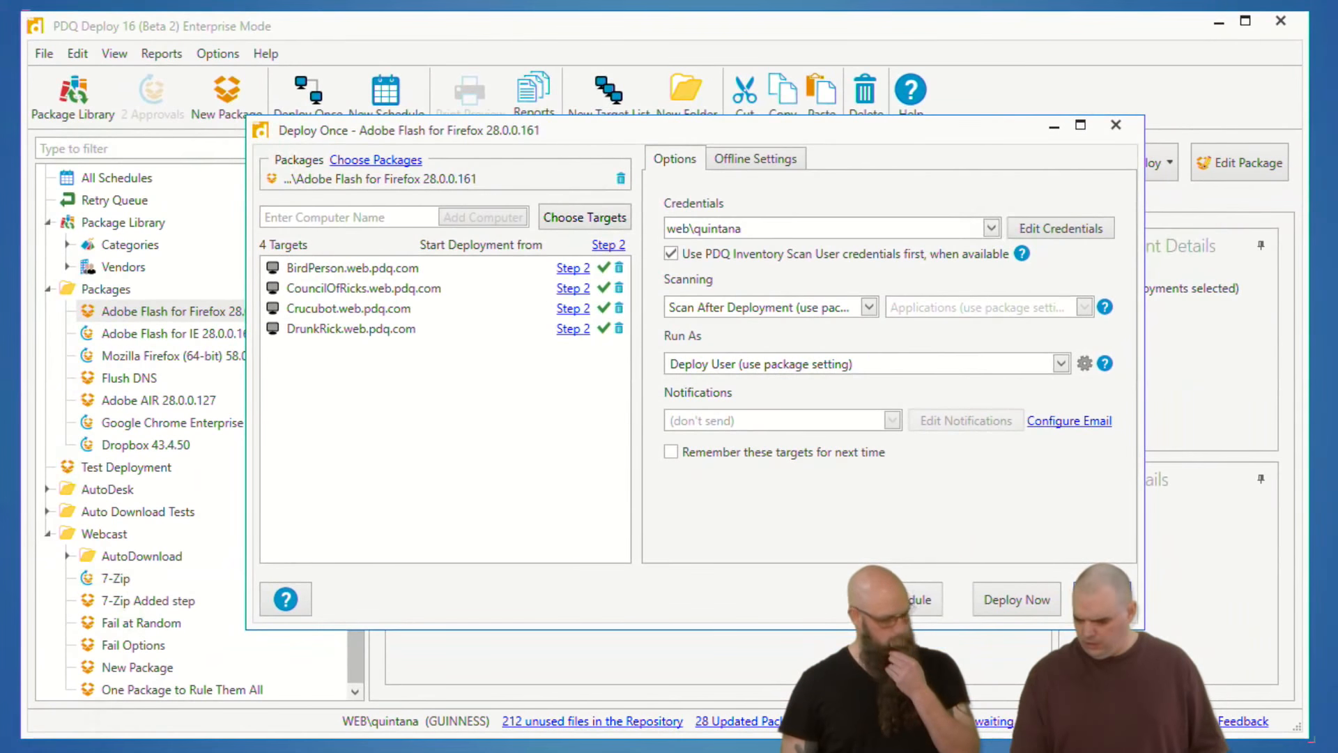
click(1215, 658)
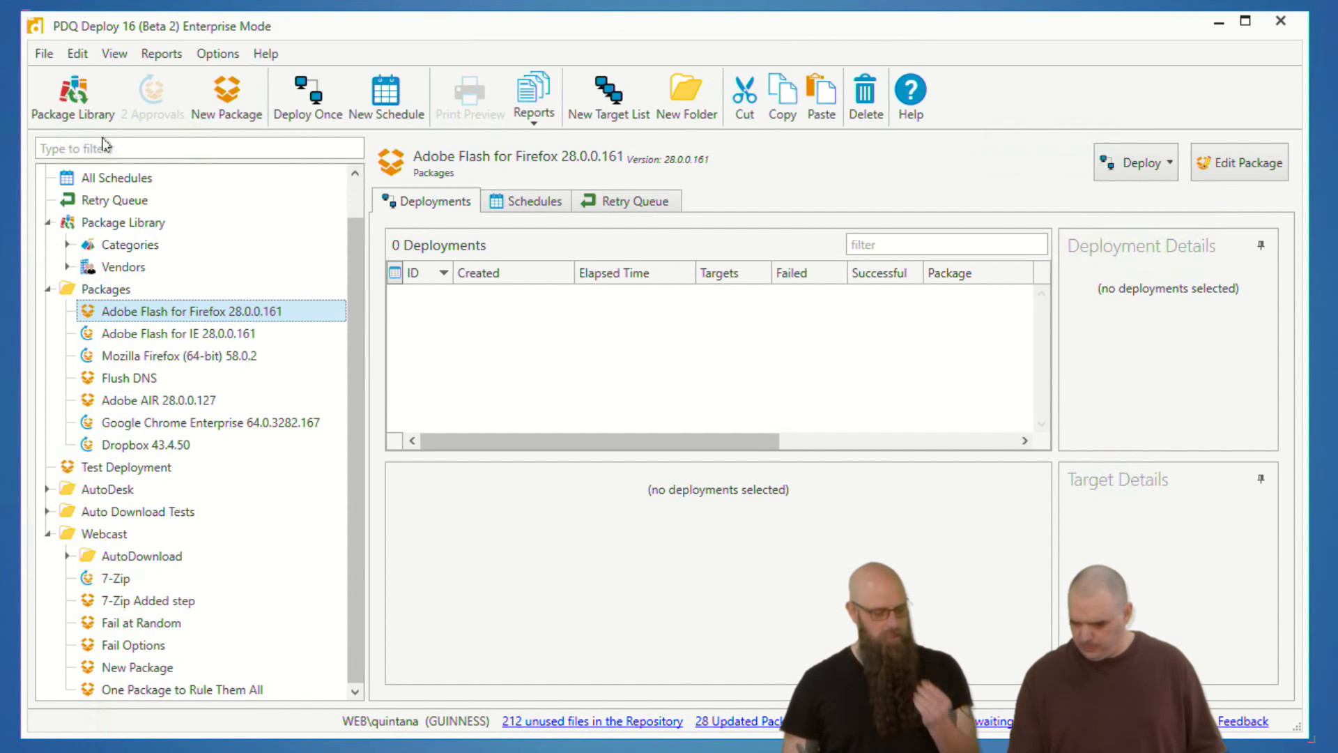
- Add a Message step to the Adobe Flash for Firefox package and move it to the first position, ahead of Install Flash
click(227, 98)
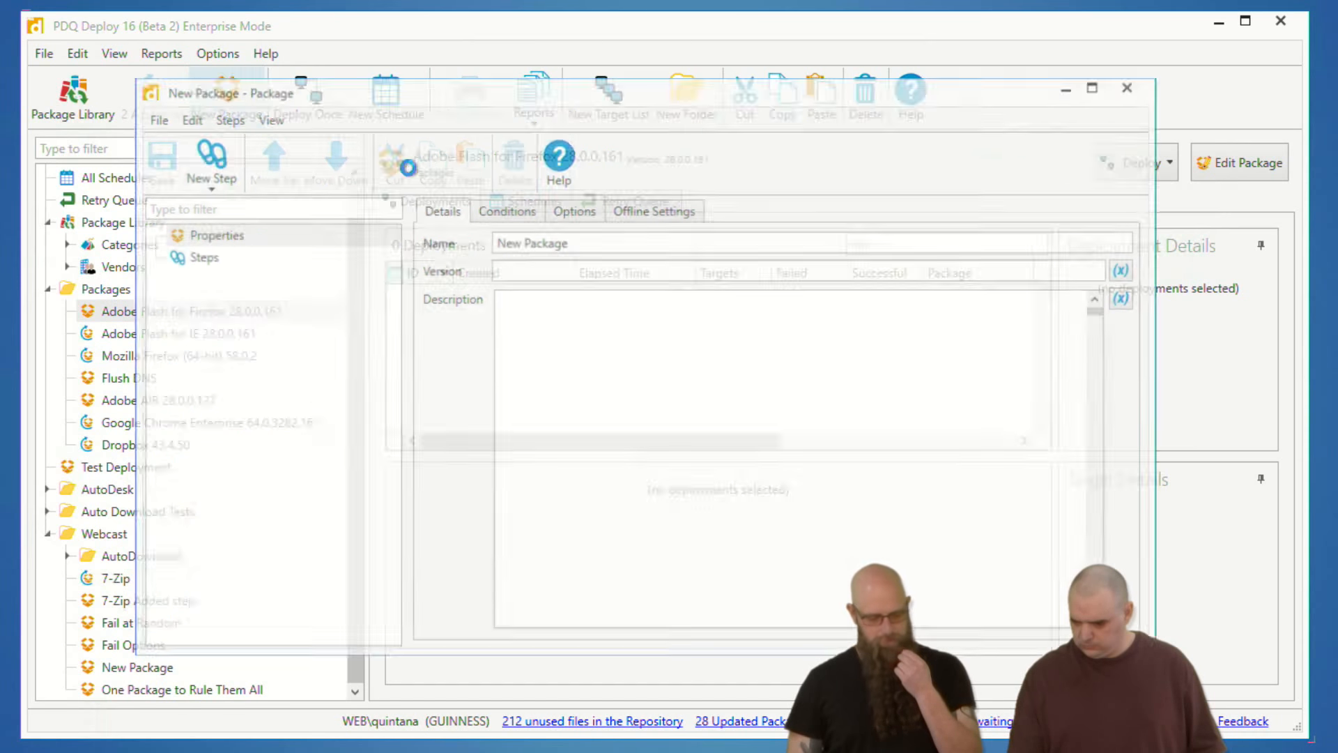
click(1134, 84)
double_click(133, 314)
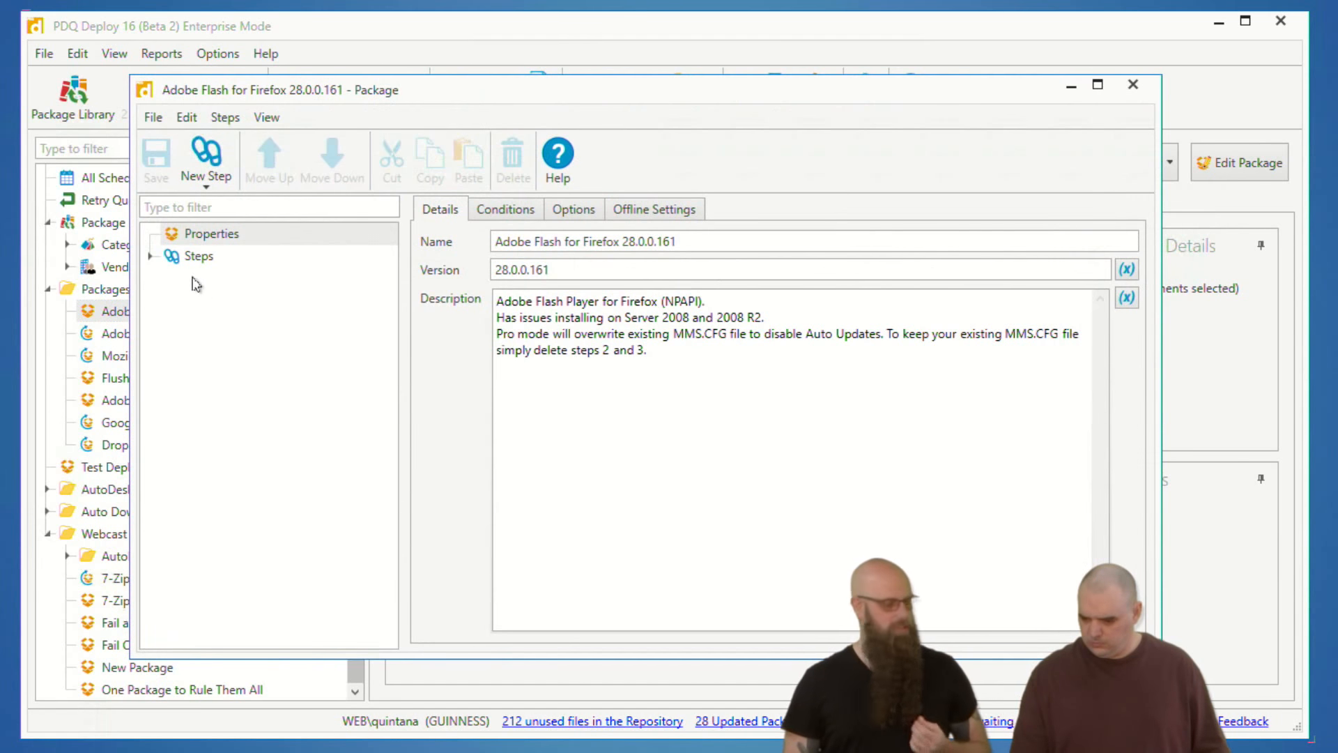
click(208, 177)
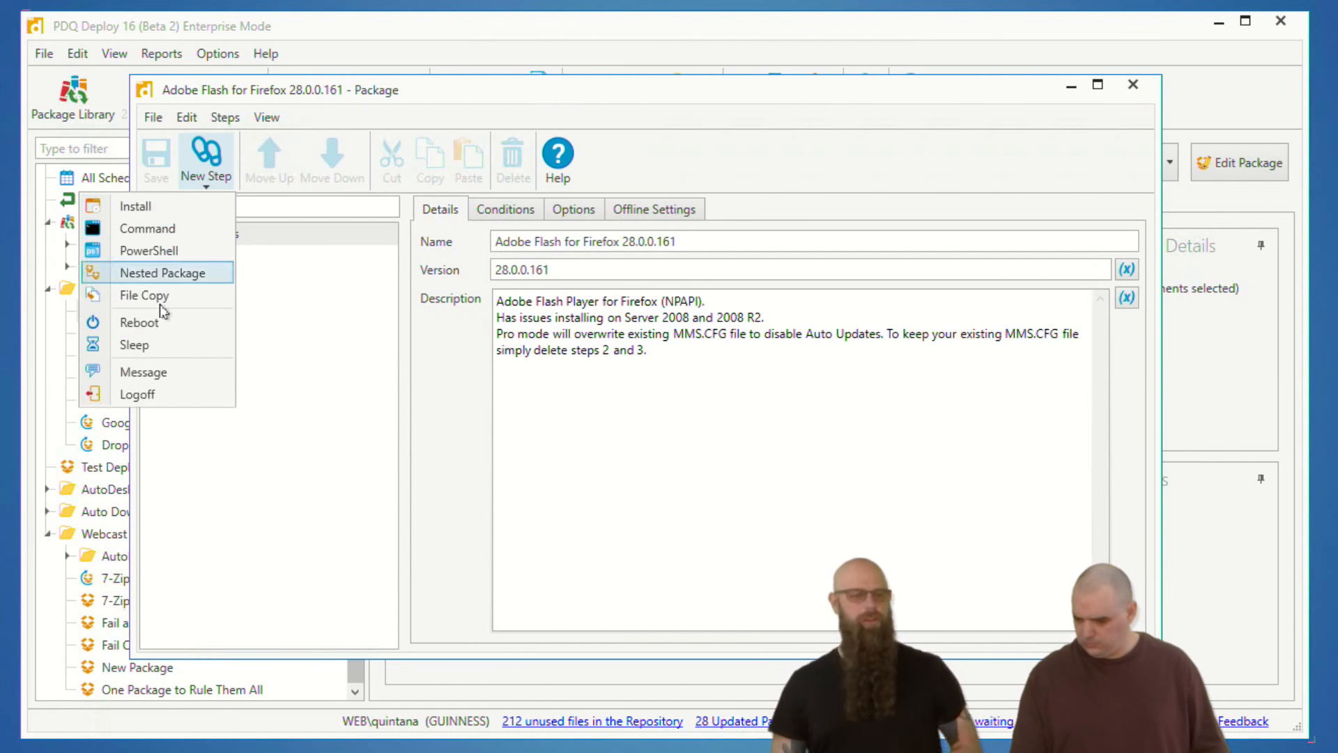
click(130, 372)
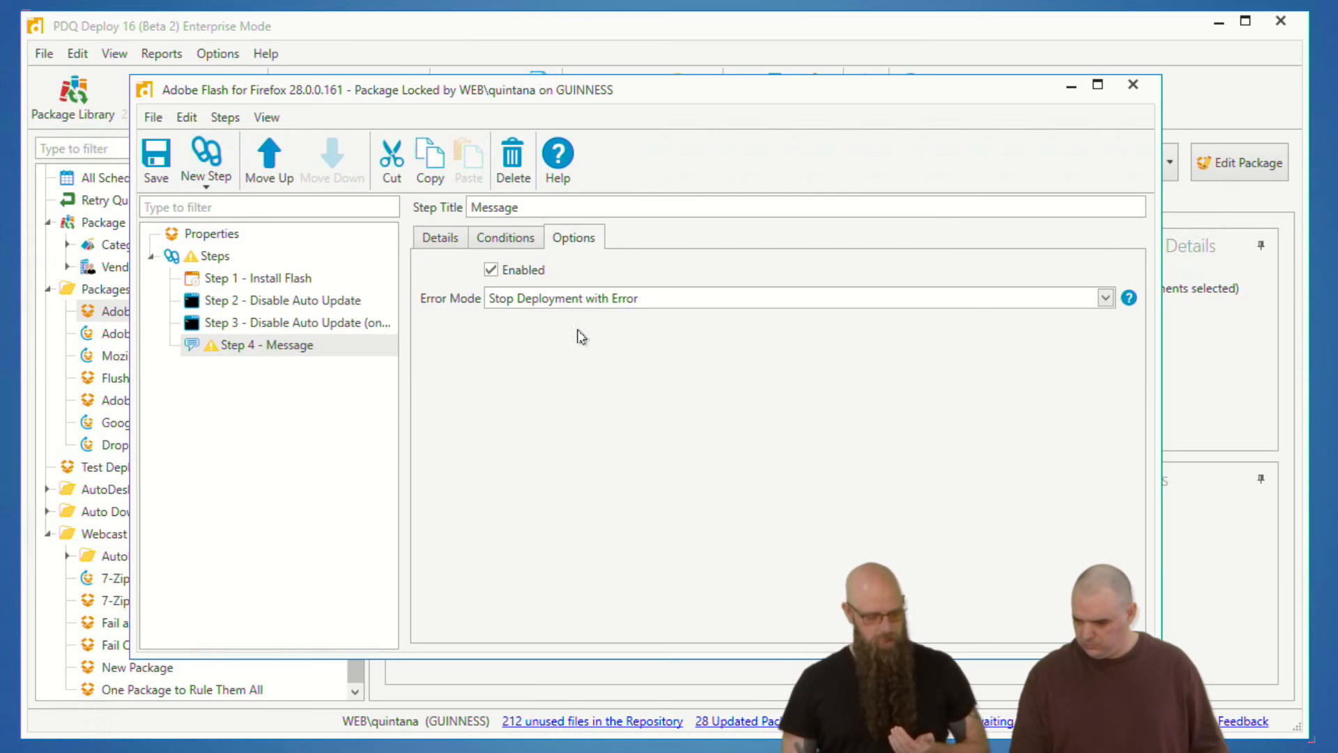
click(288, 346)
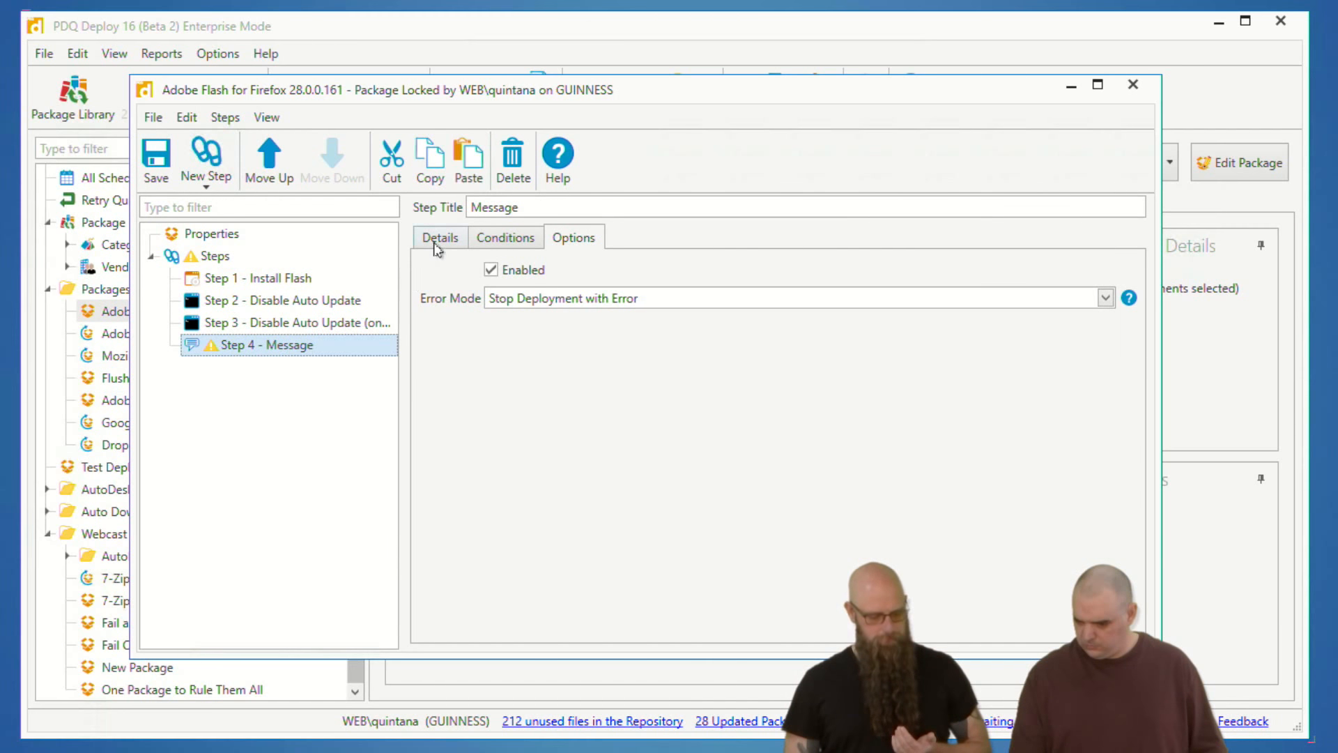
click(441, 237)
drag(275, 345, 223, 276)
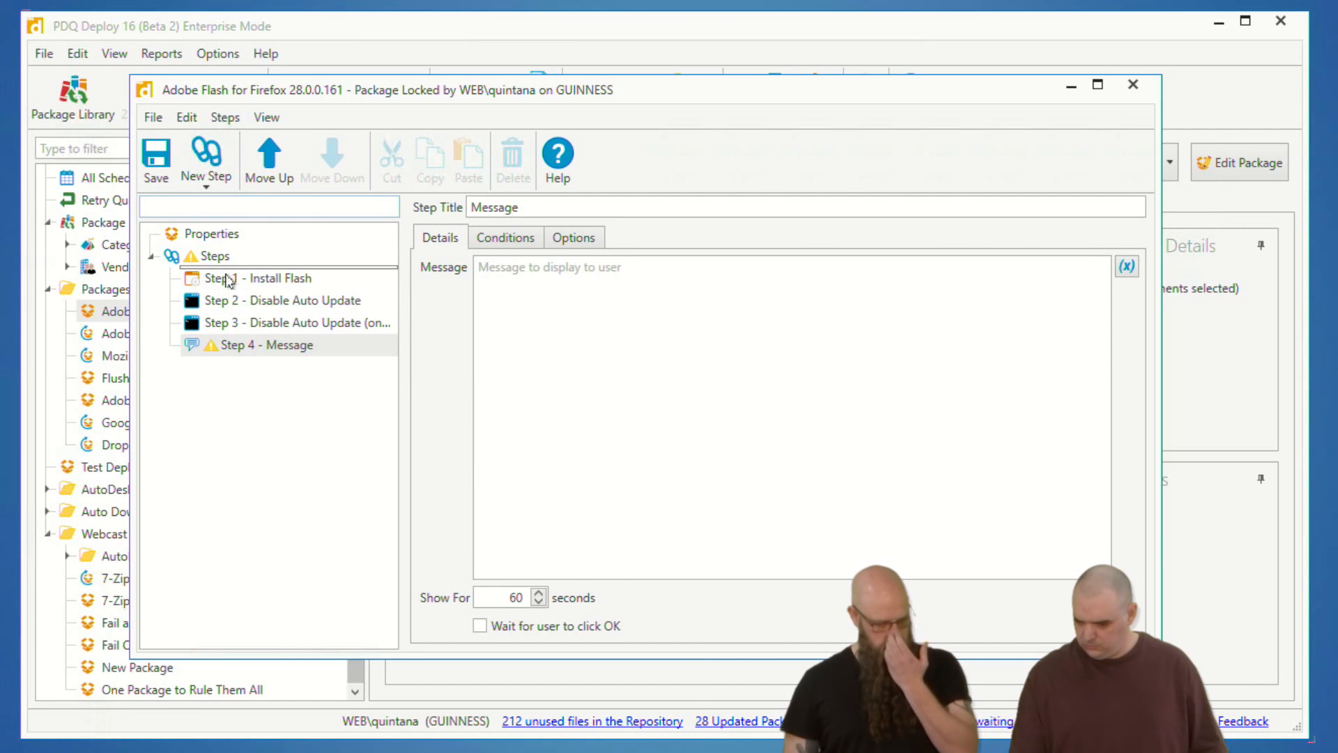
- Enter "We are installing" as the text of the Message step, save the Adobe Flash for Firefox package and close it
click(550, 312)
text(We are installing)
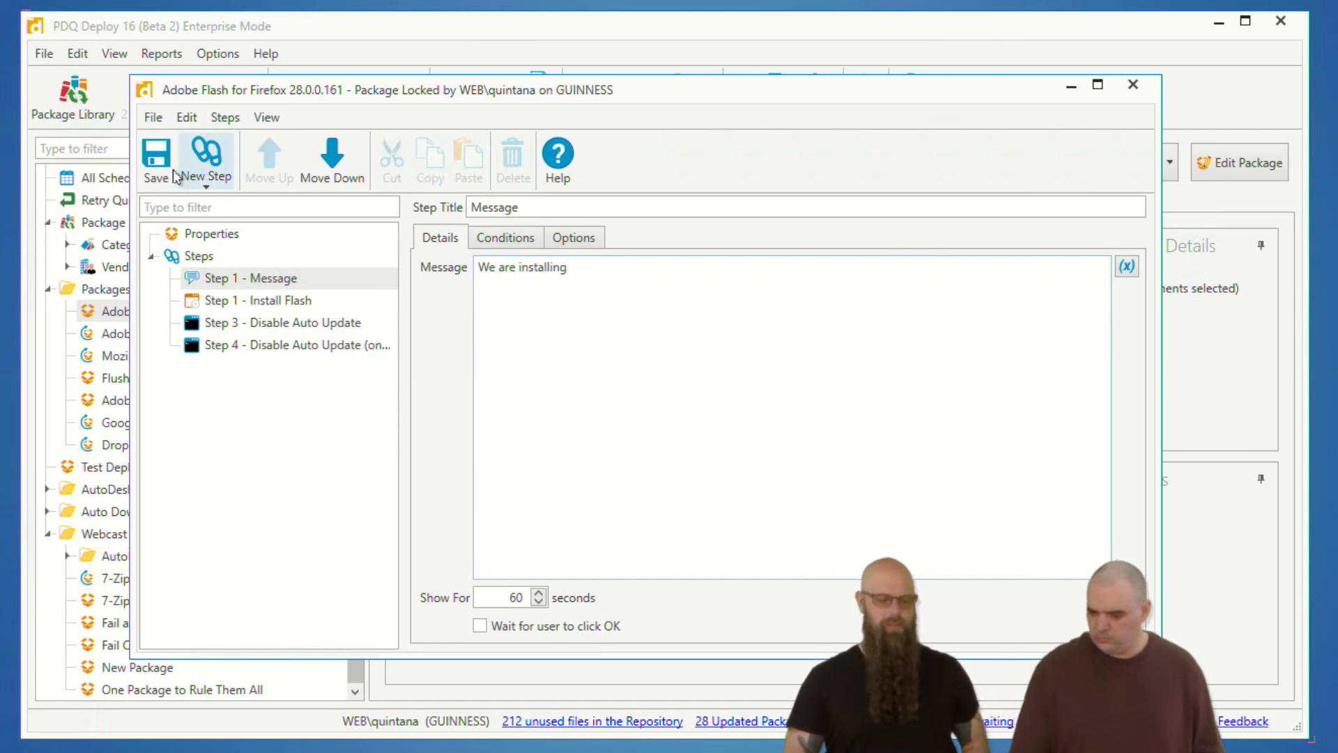
click(155, 160)
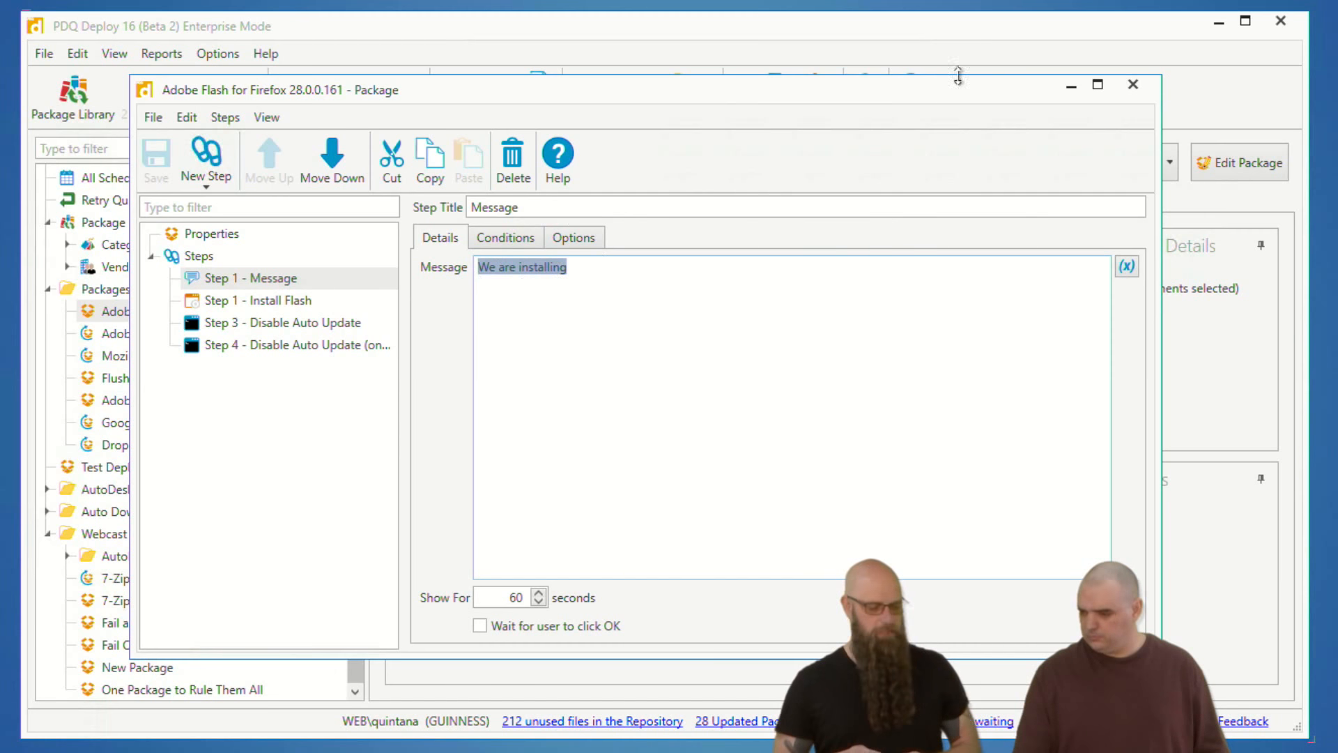
click(1143, 89)
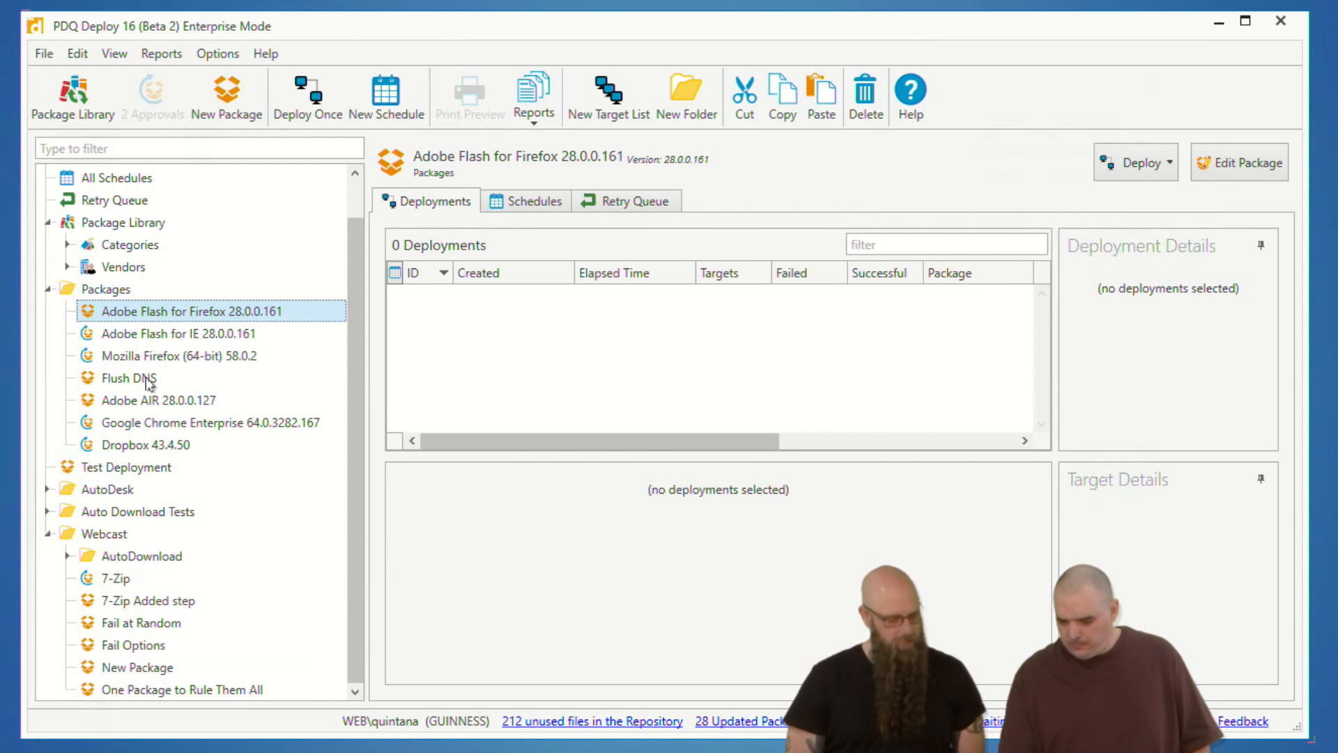
- Open the Fail Options package, view the details of step 2, Stop With Success, and close the package
click(139, 646)
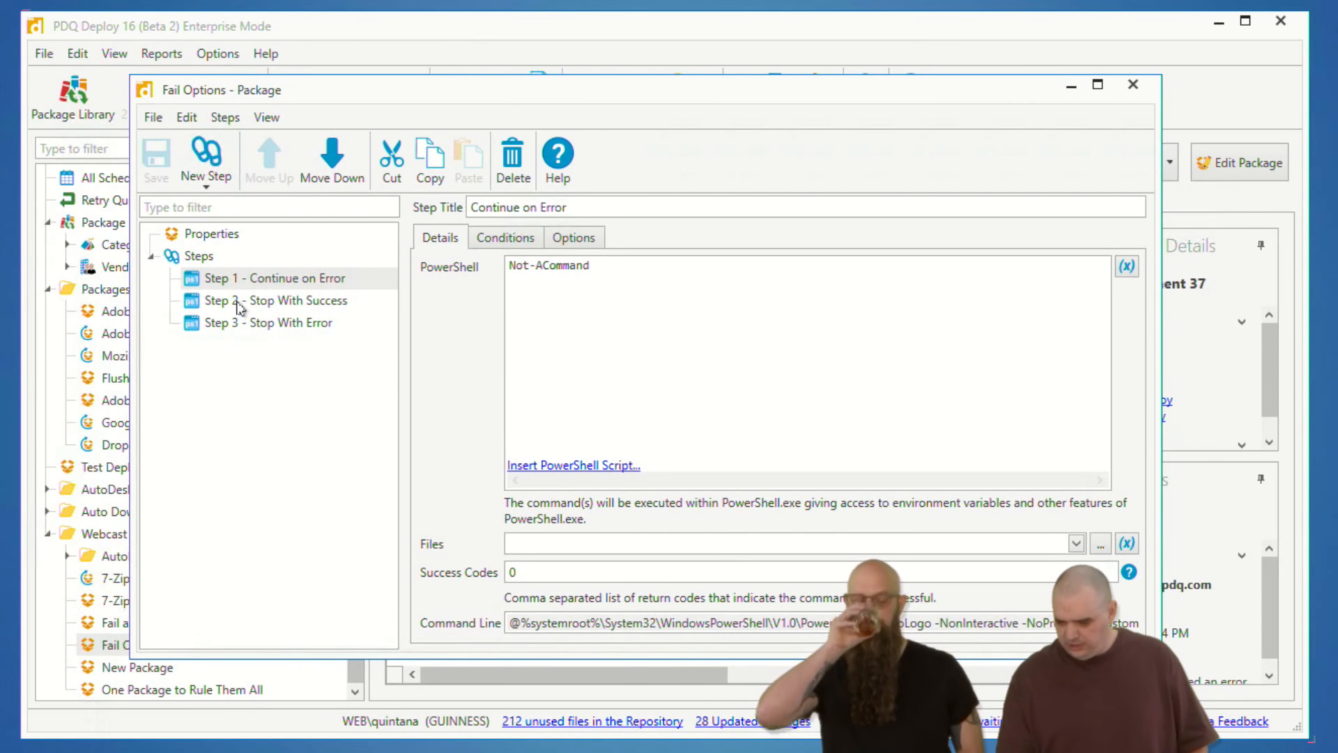
click(239, 307)
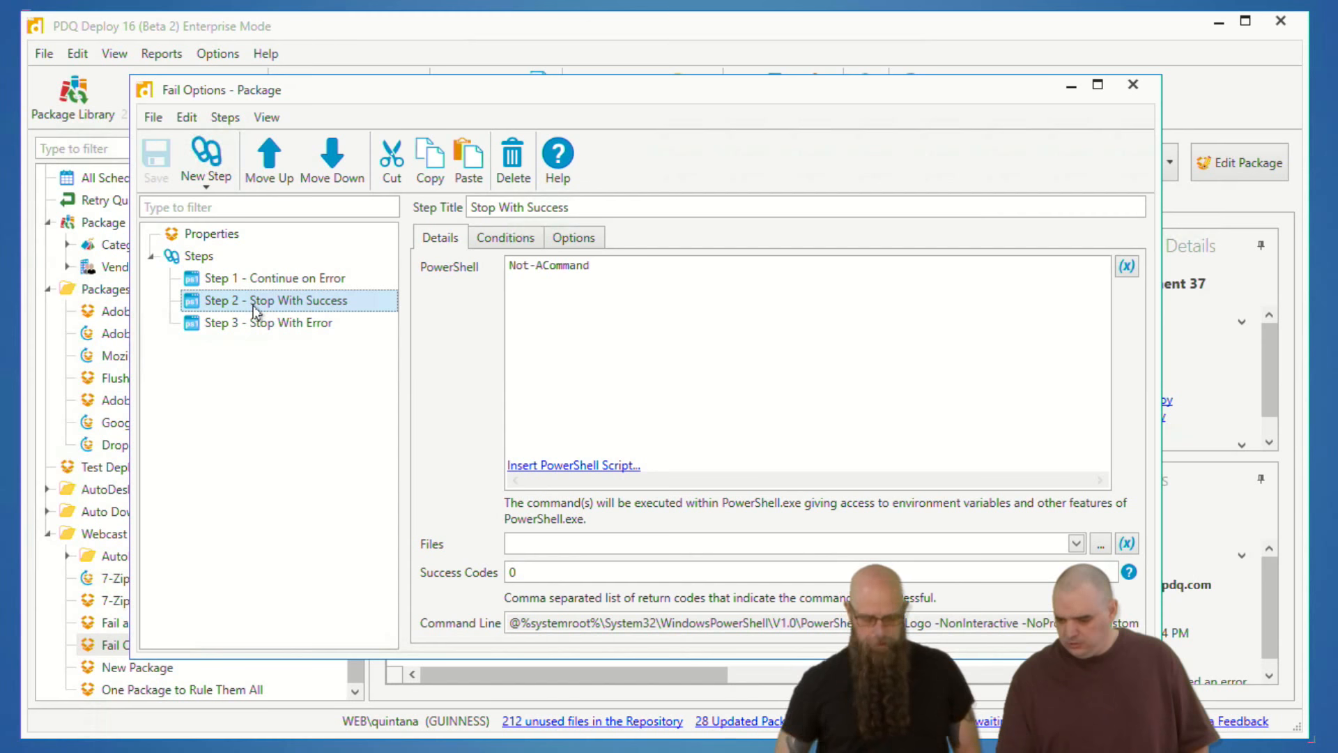
click(1132, 84)
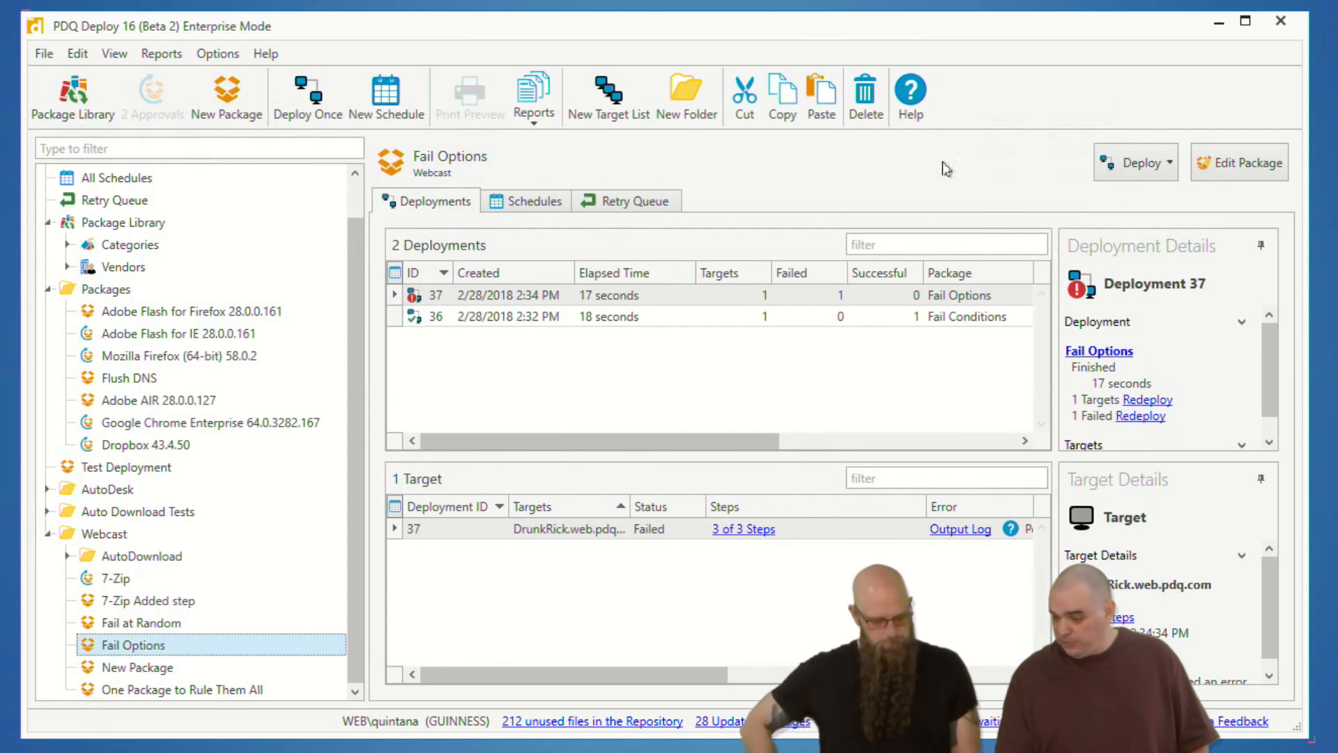
- Open the One Package to Rule Them All package, view its nested package steps including CutePDF, and close the package
click(167, 690)
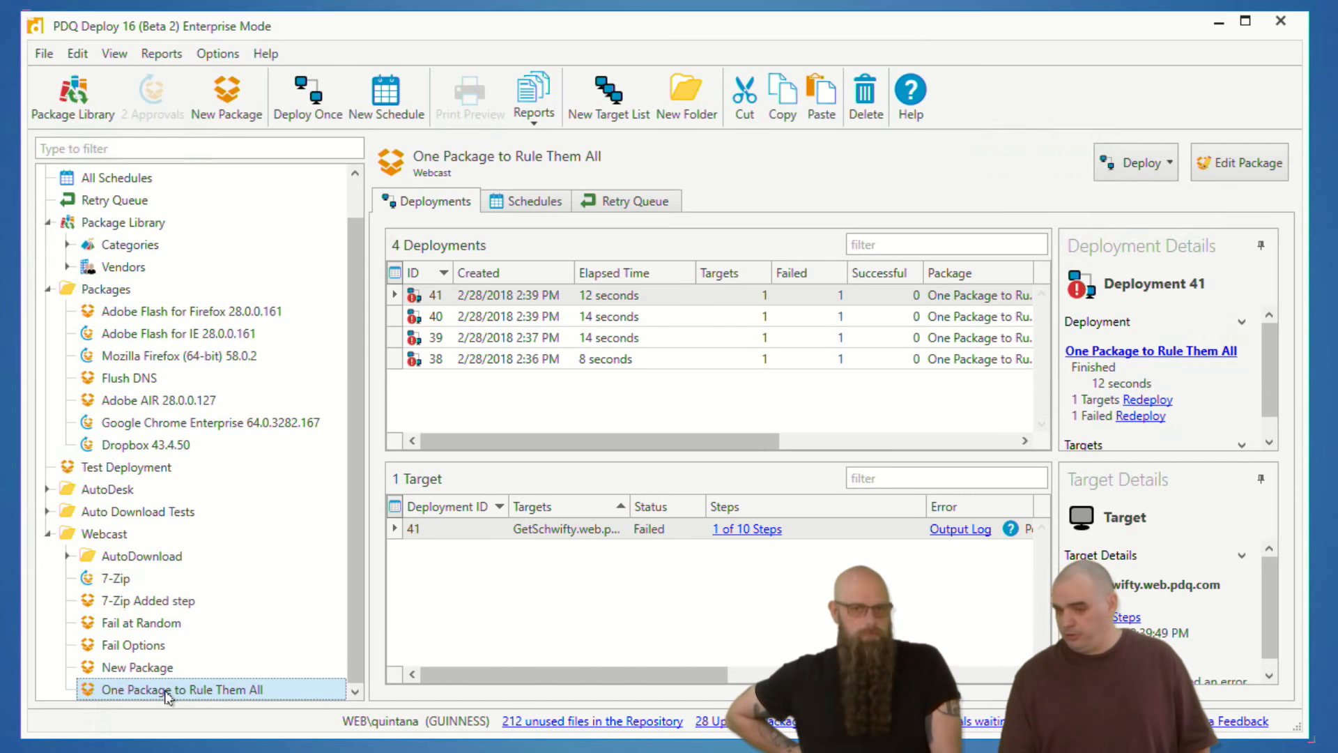
double_click(164, 689)
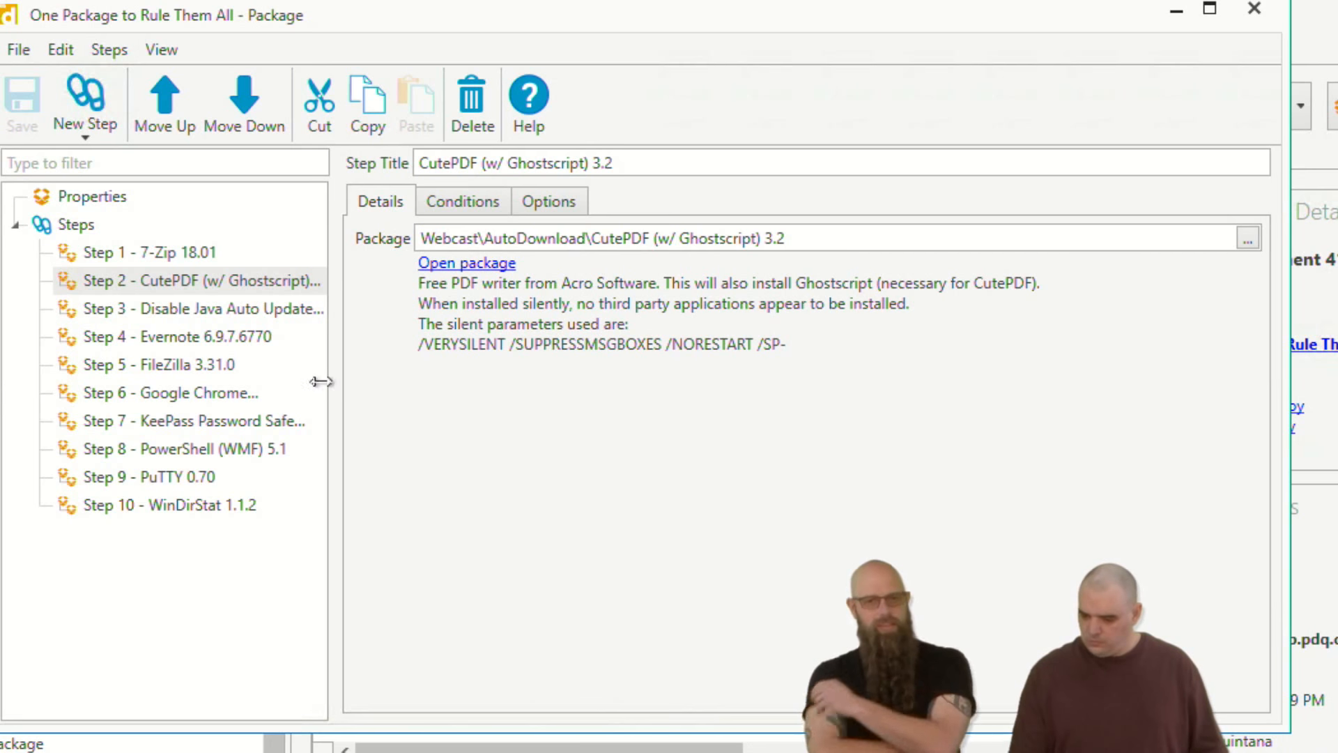
click(1255, 11)
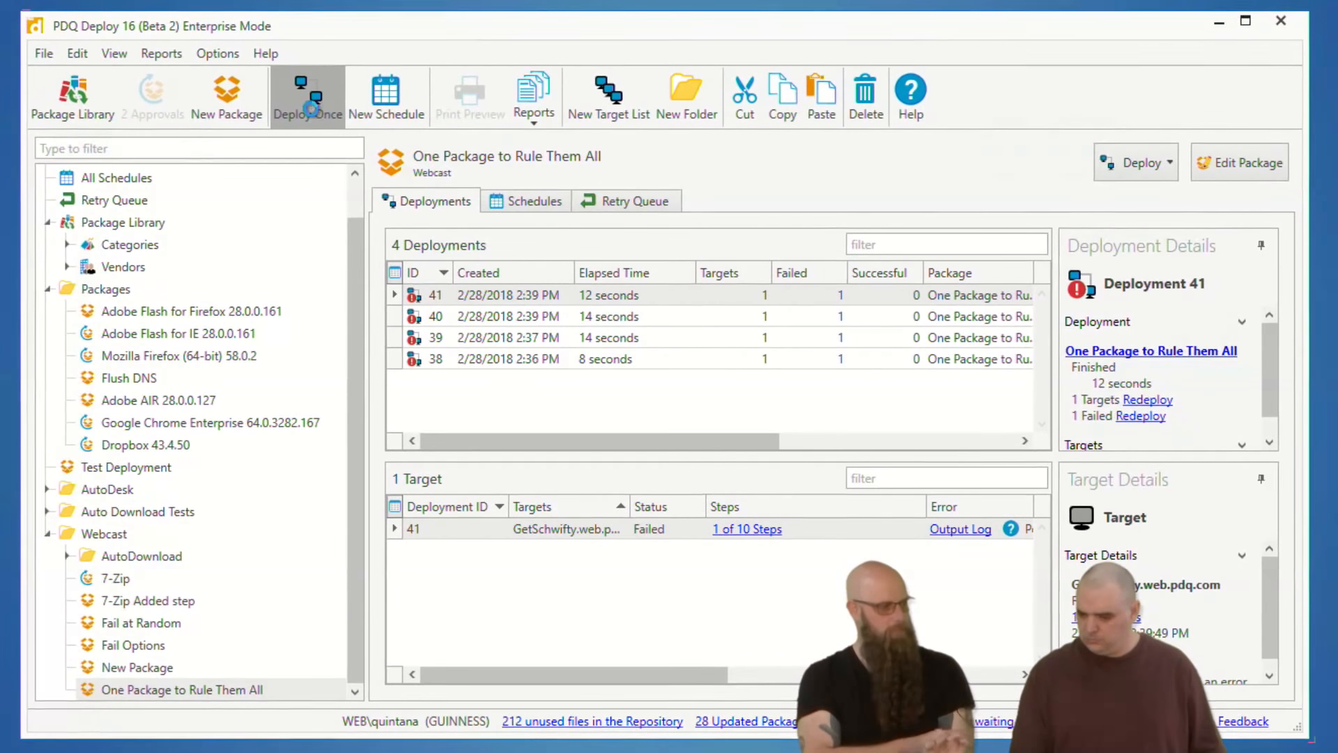
- Deploy One Package to Rule Them All once to the target Jerry chosen from PDQ Inventory
click(256, 48)
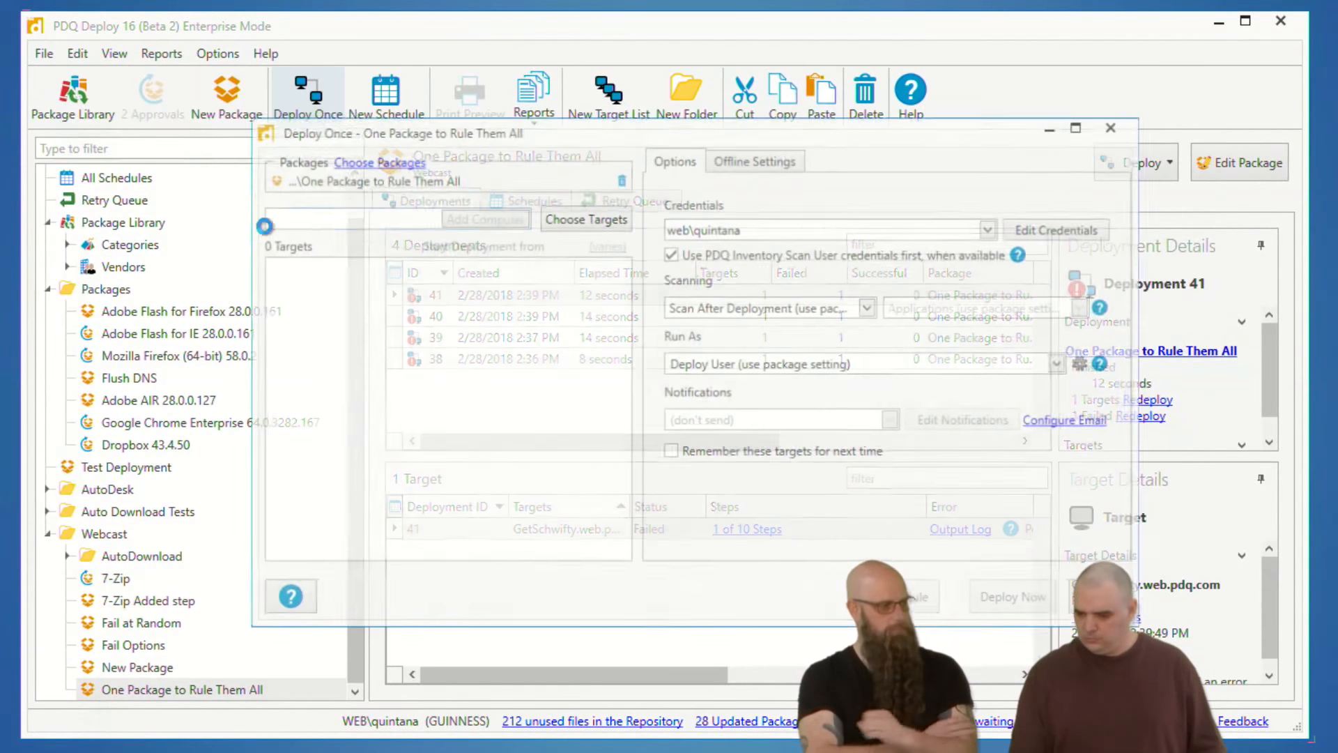
click(568, 218)
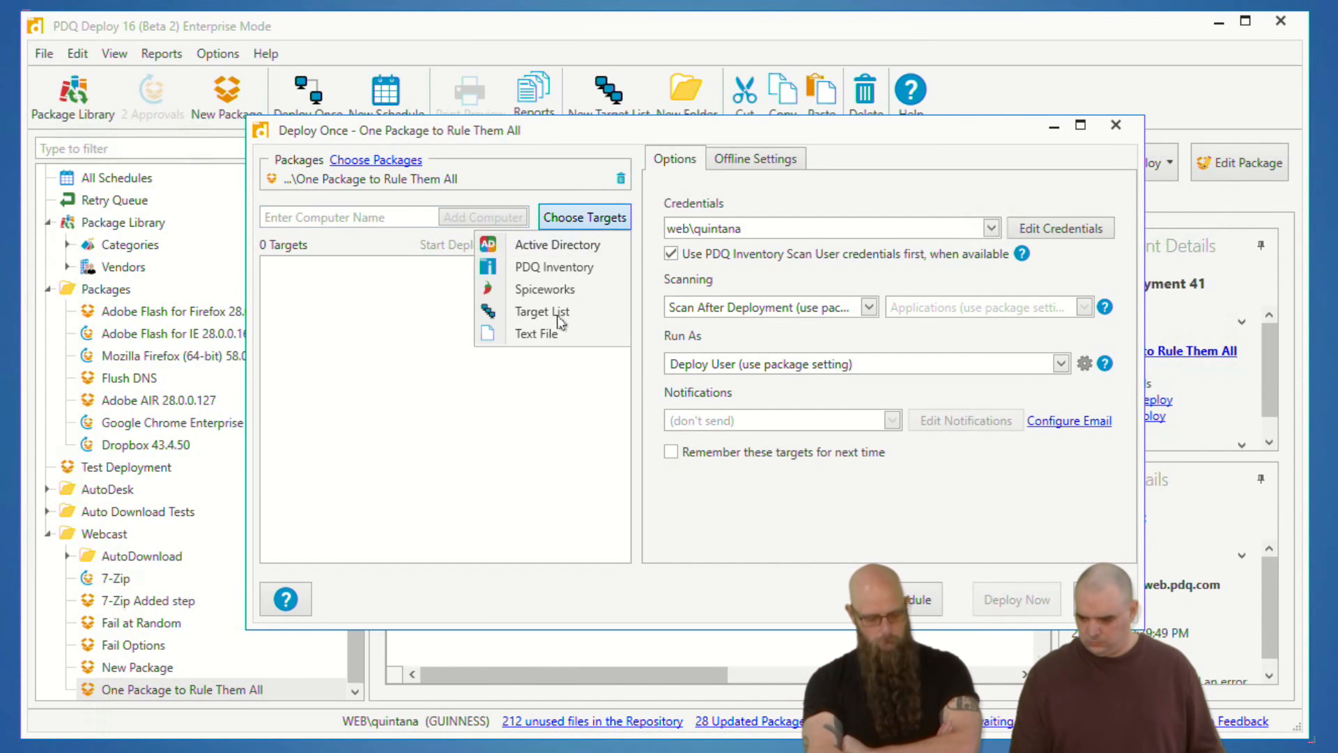
click(519, 267)
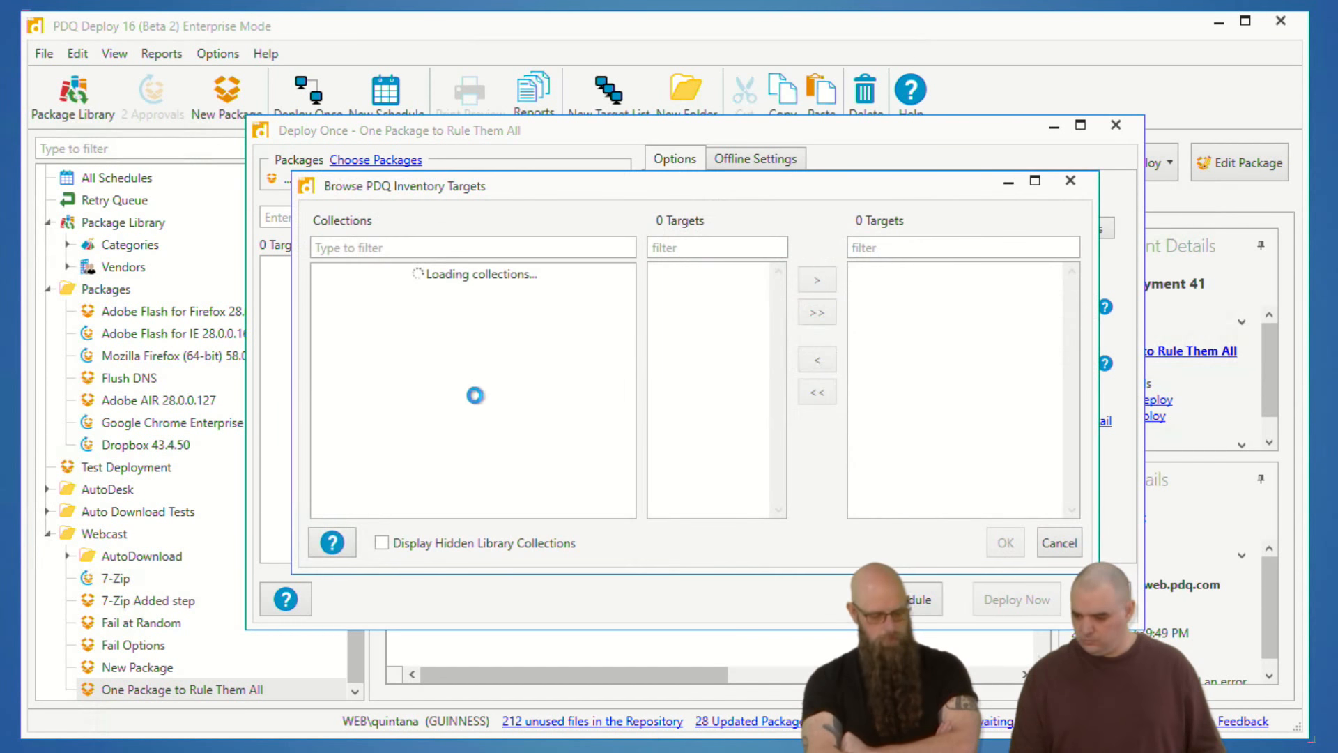
scroll(432, 463, down, 1)
scroll(446, 404, up, 1)
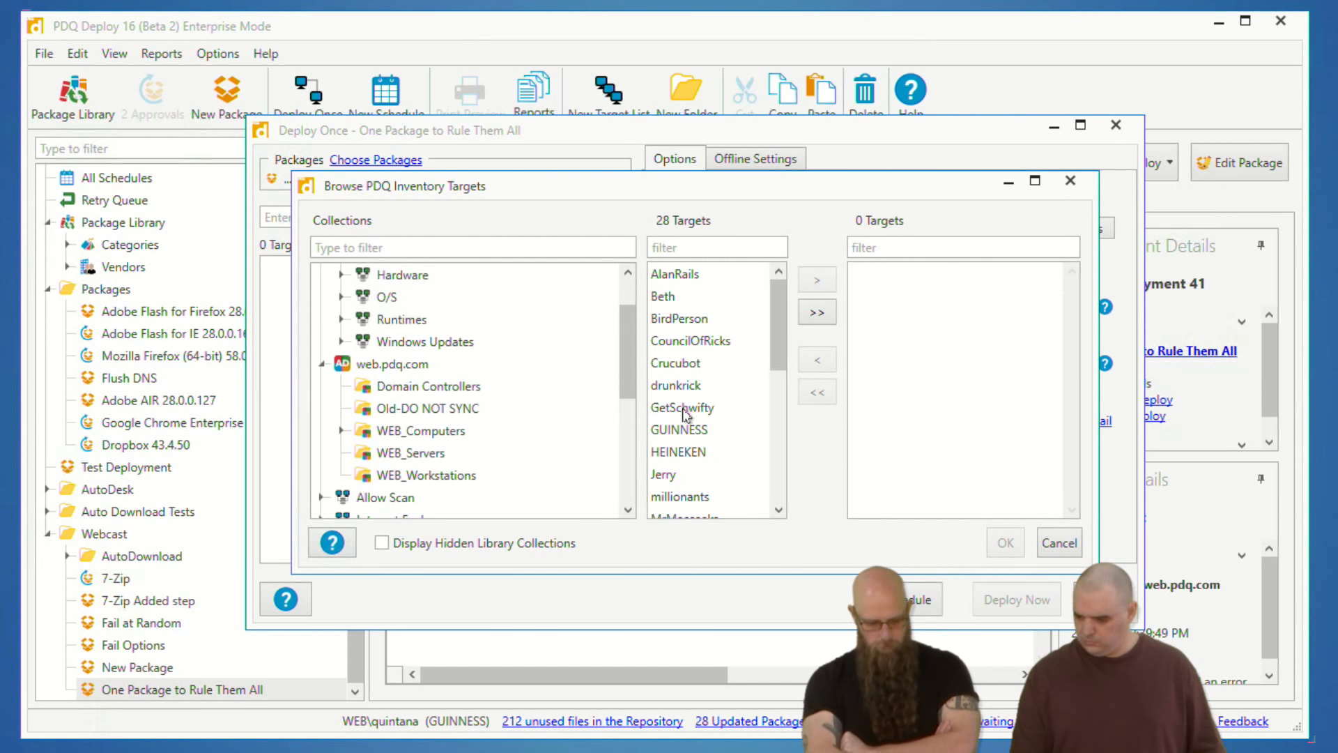
click(673, 458)
click(669, 474)
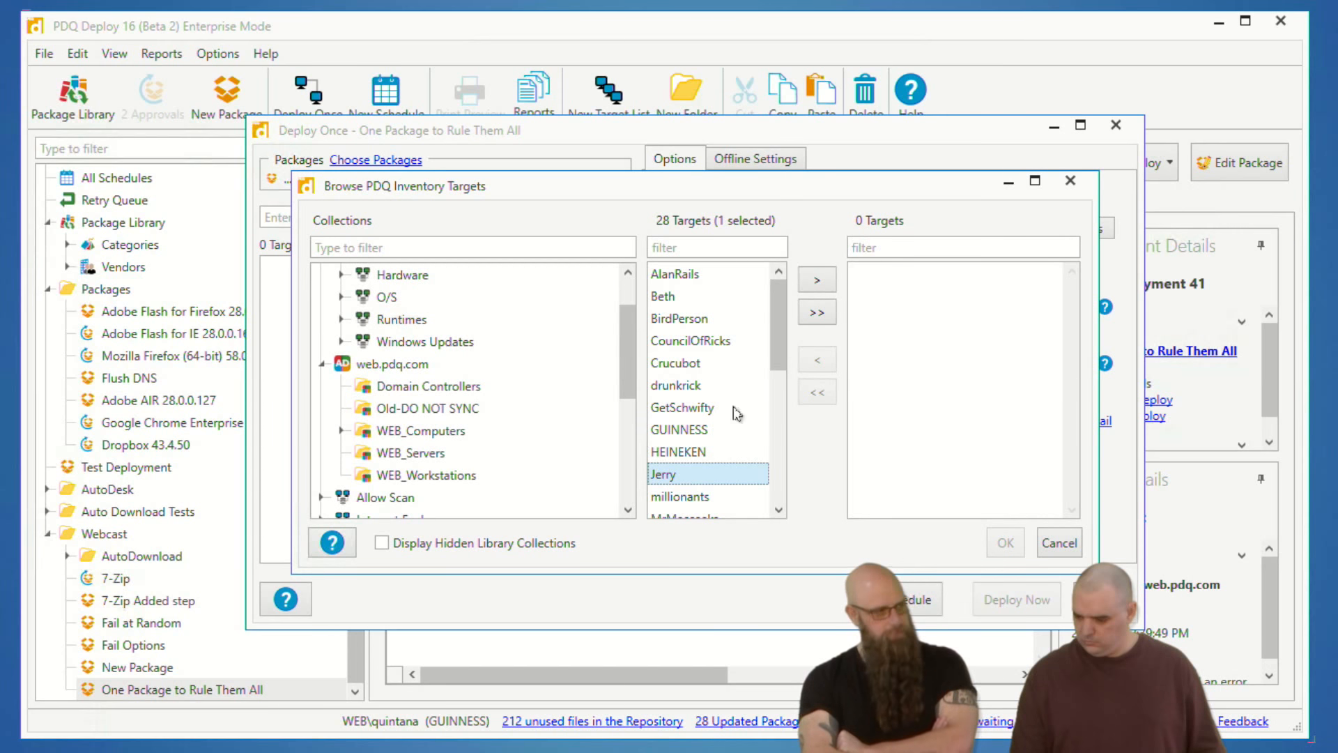
click(817, 280)
click(1005, 543)
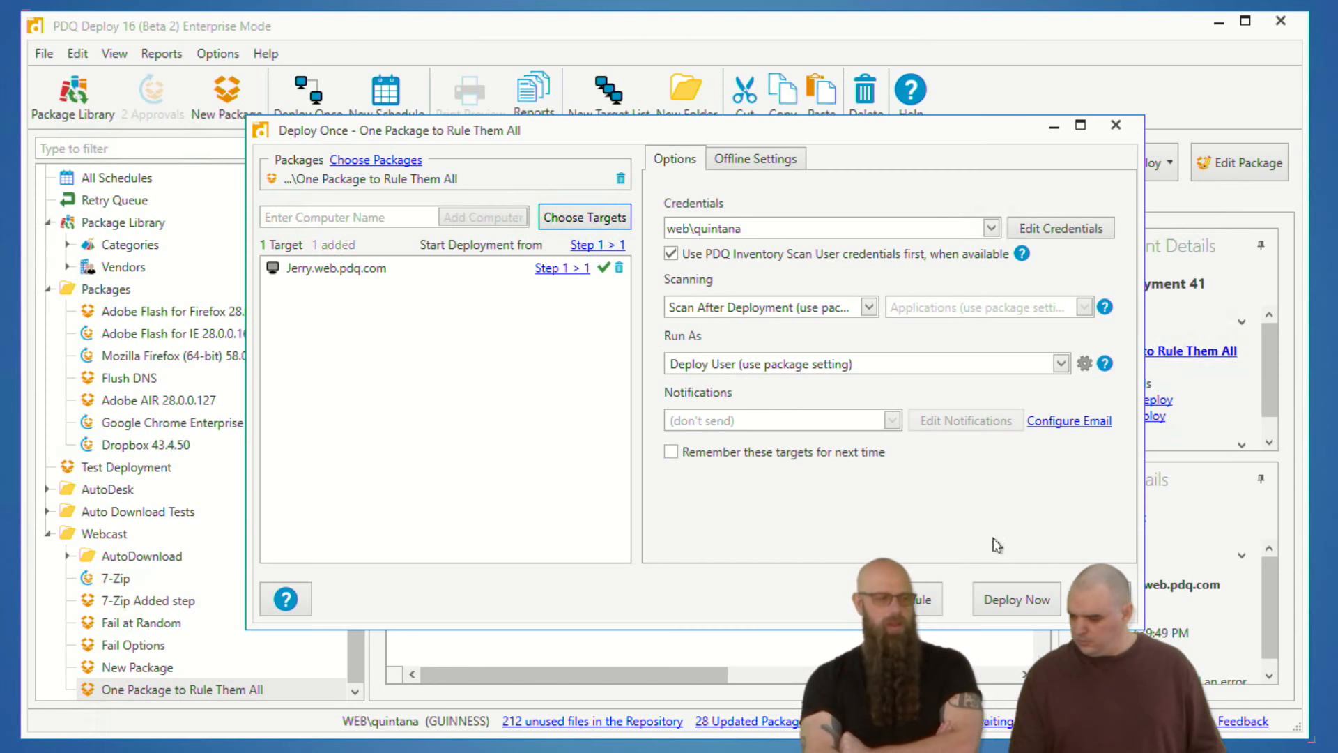
click(1019, 599)
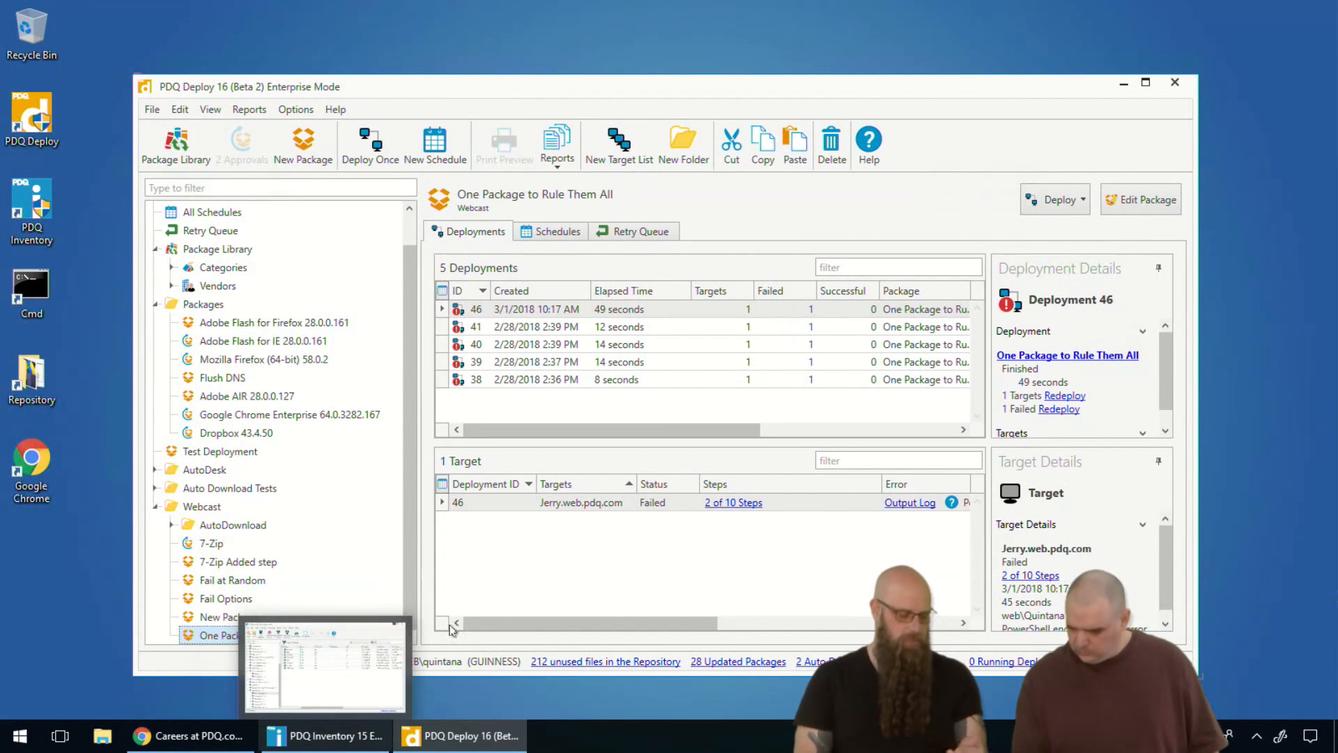
- Set up a one-time deployment of the Adobe Flash for Firefox package, view its target sources, and begin a schedule from it
click(228, 214)
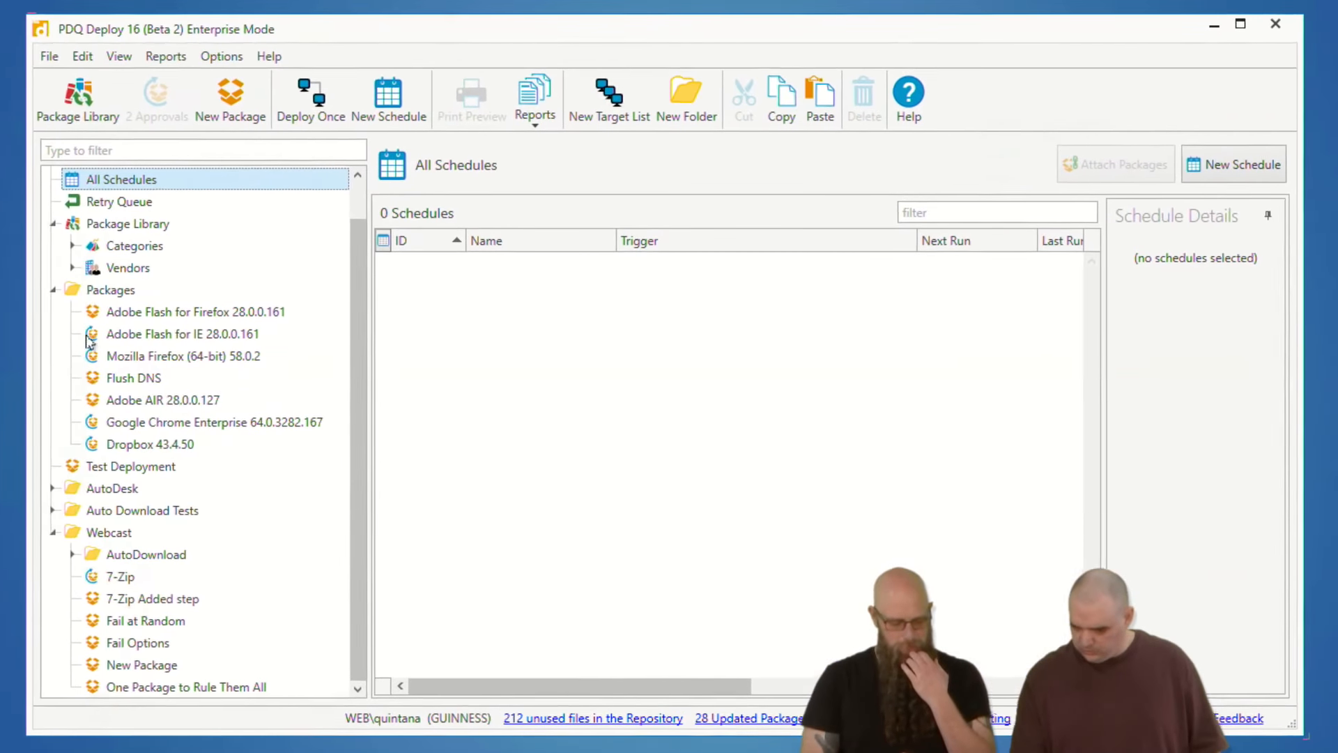
click(143, 311)
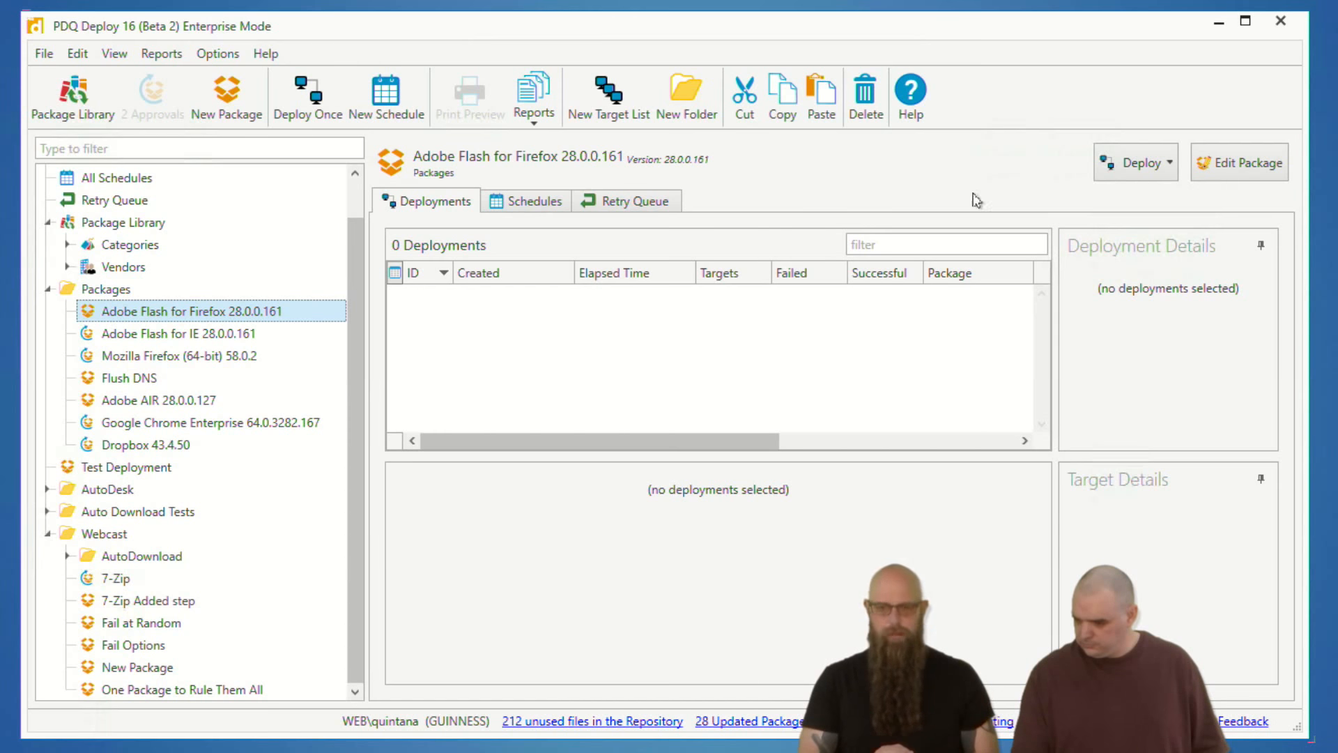
click(299, 91)
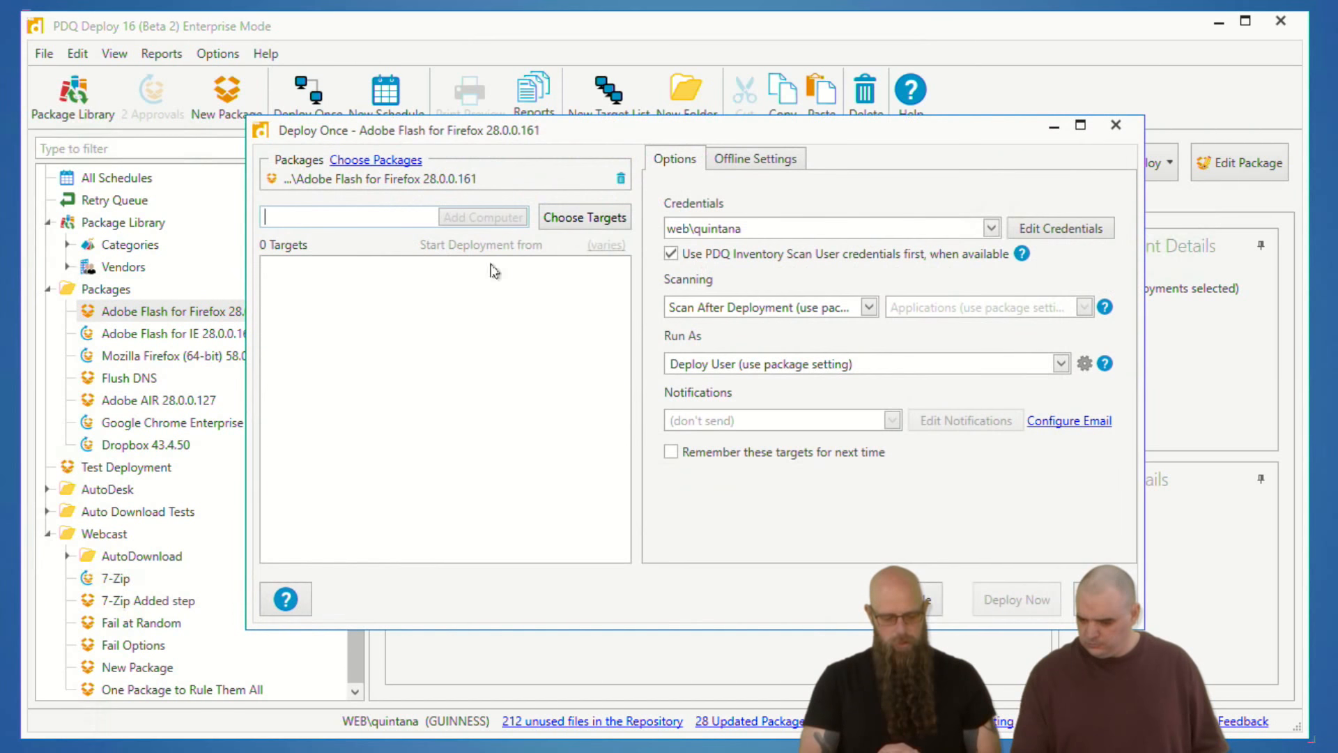
click(572, 221)
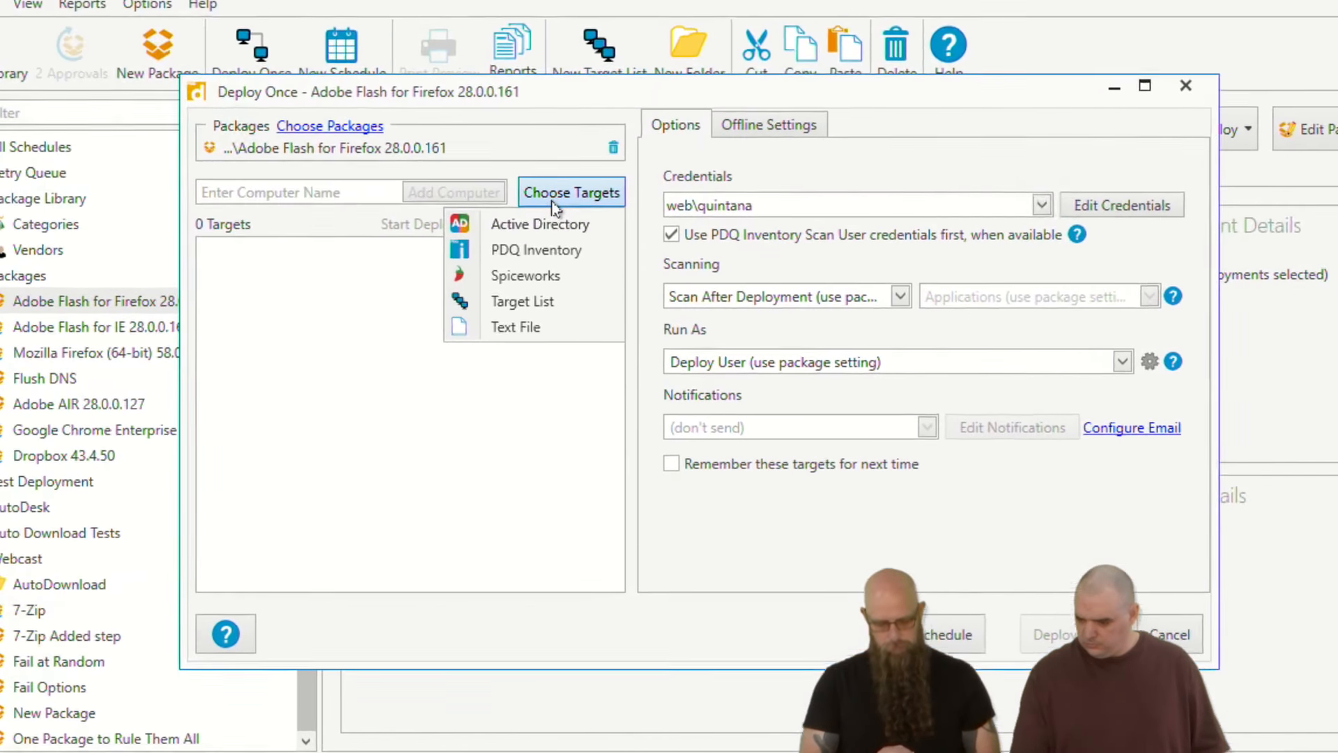
click(346, 323)
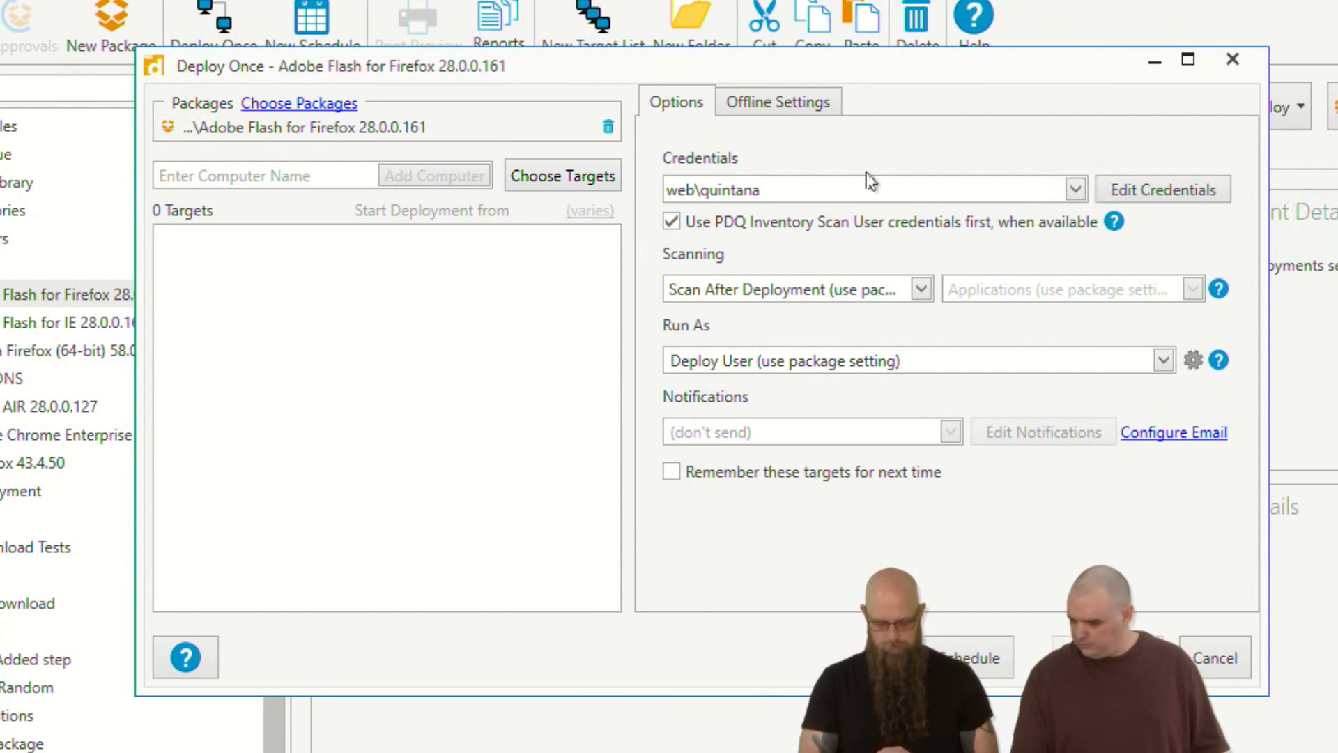
click(969, 658)
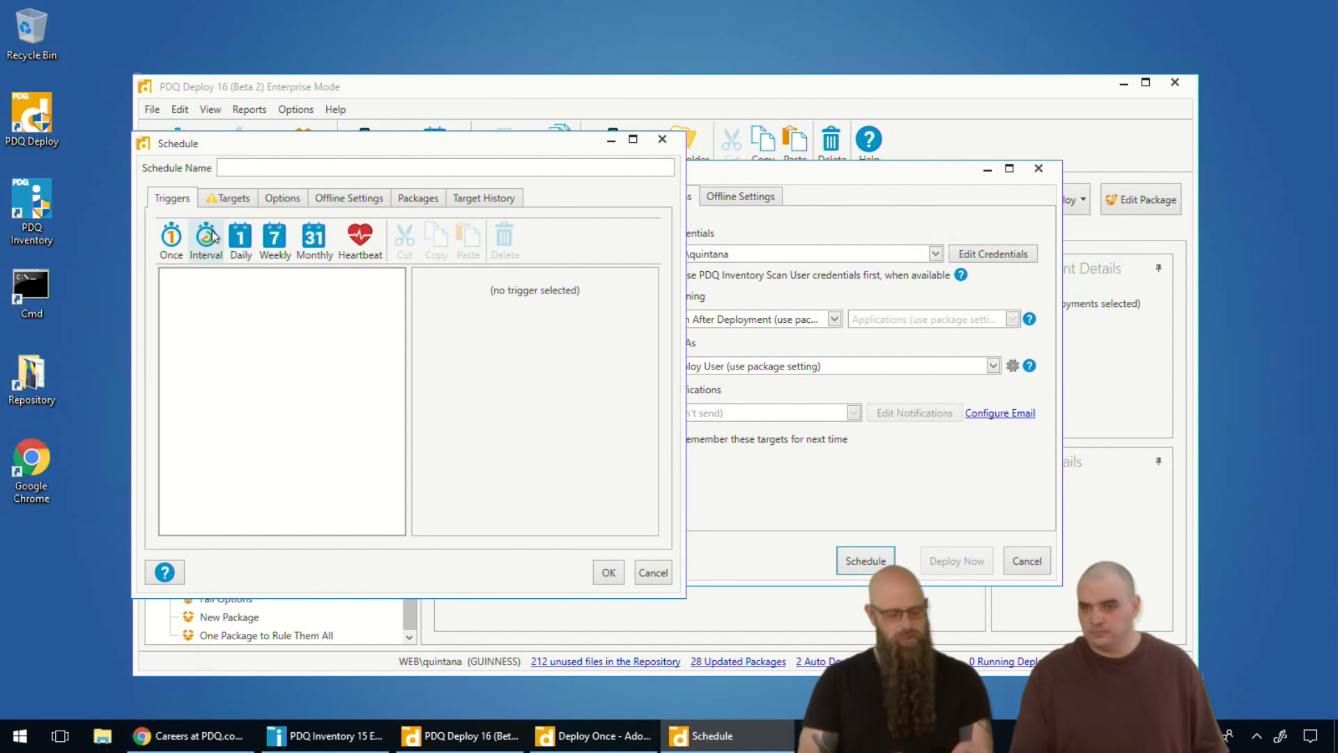
- Browse the PDQ Inventory targets for the schedule, look at the Hardware collection, and cancel the selection
drag(391, 144, 690, 162)
click(453, 136)
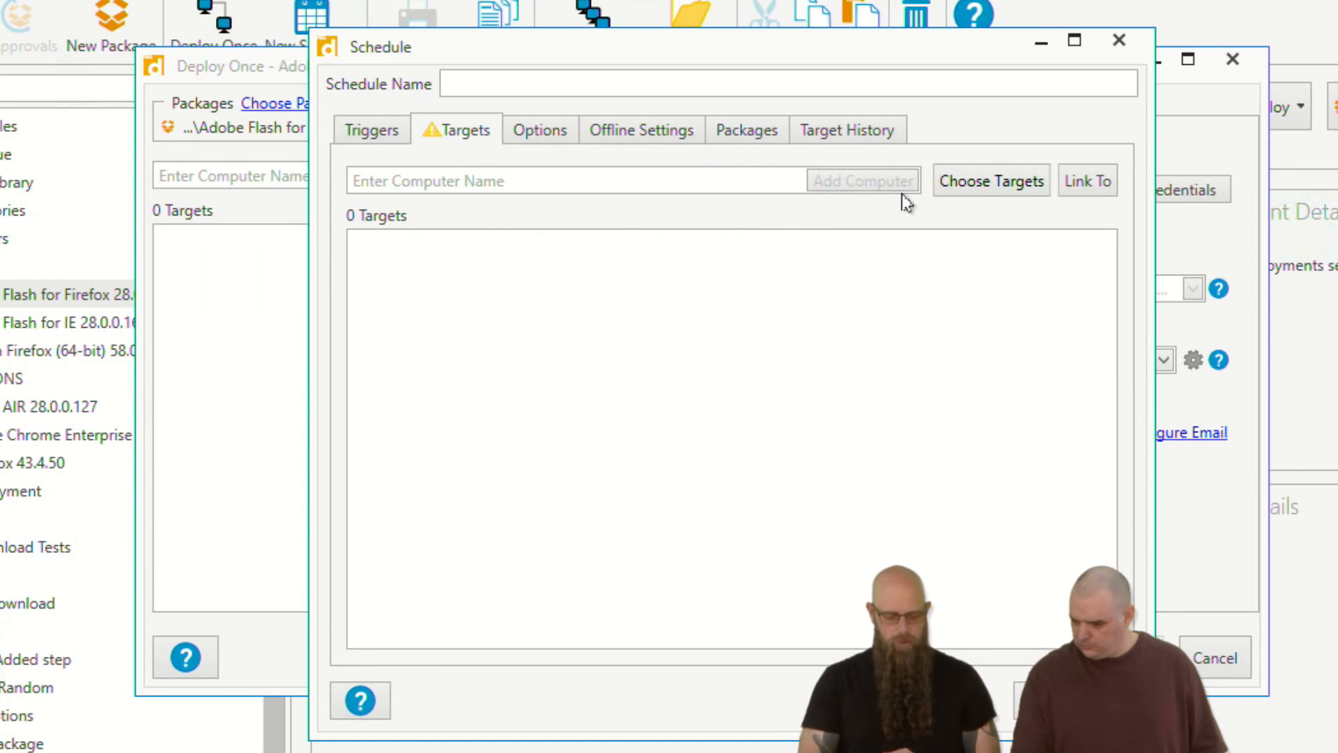
click(998, 183)
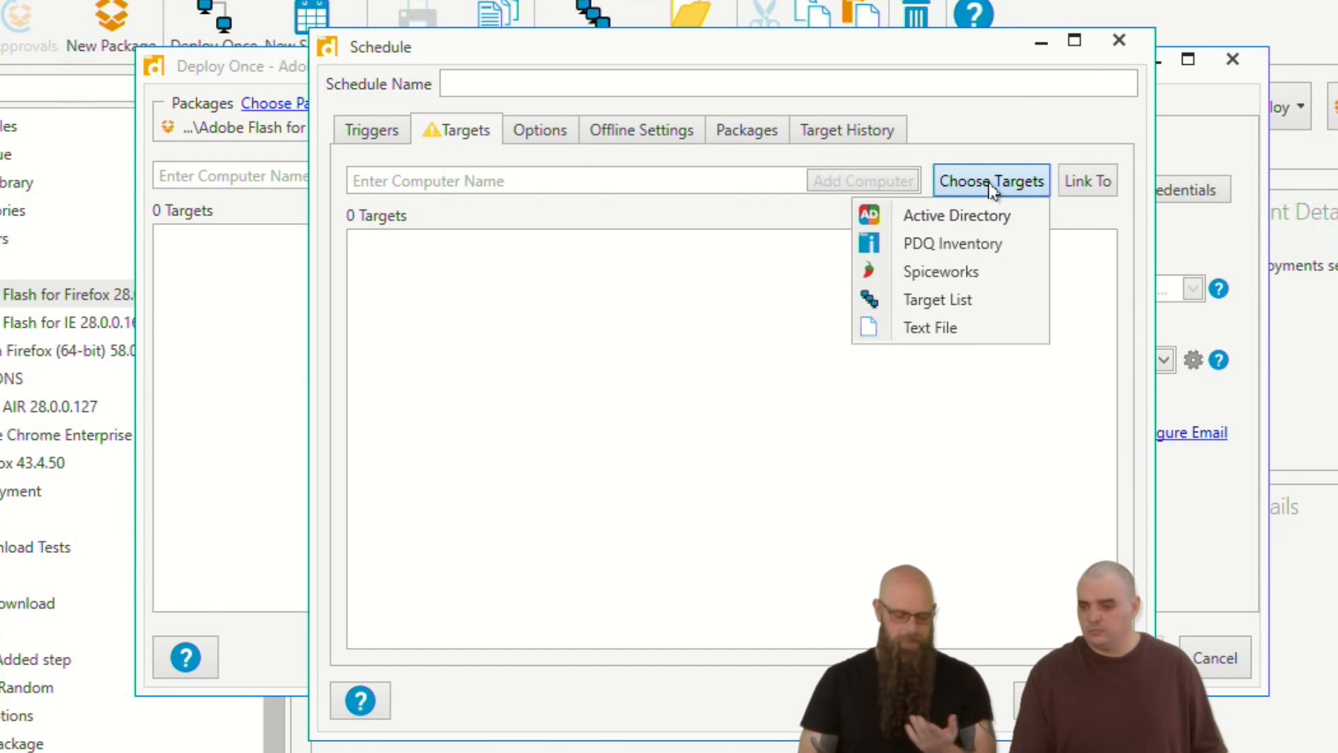
click(956, 241)
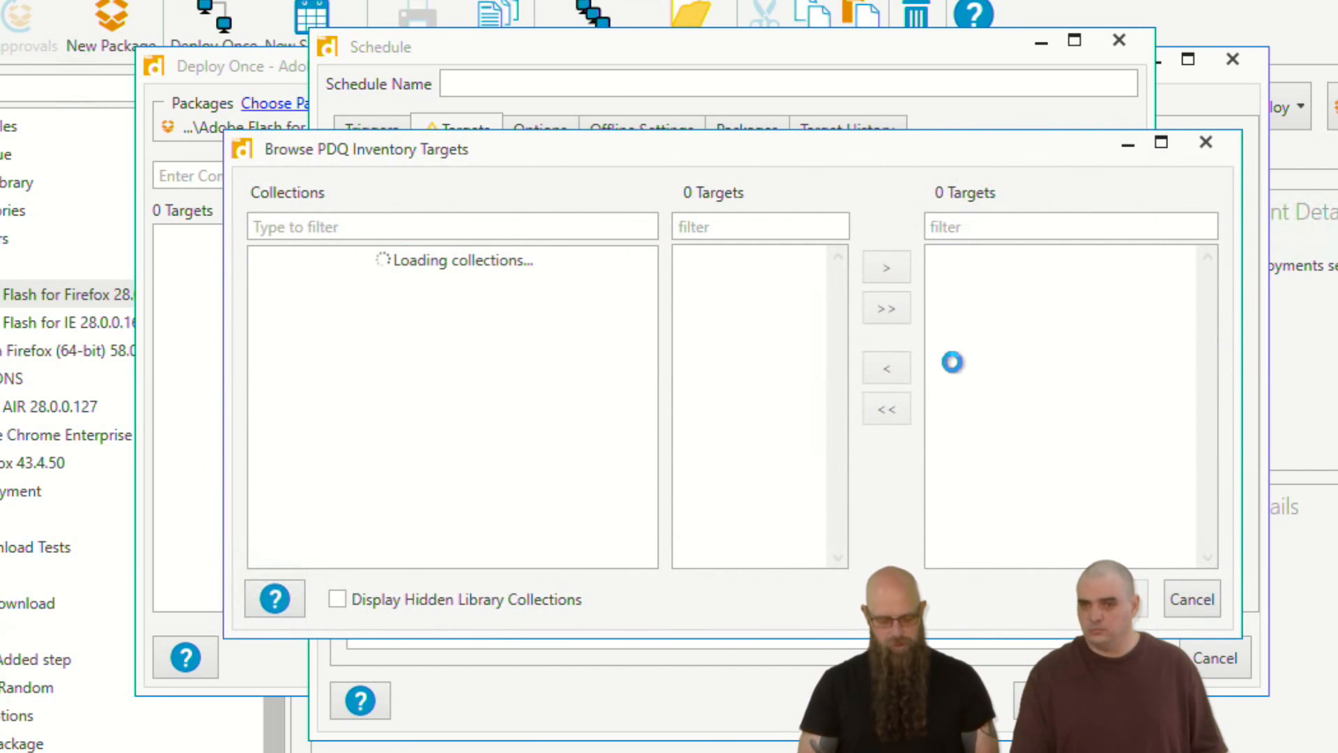
scroll(385, 417, down, 1)
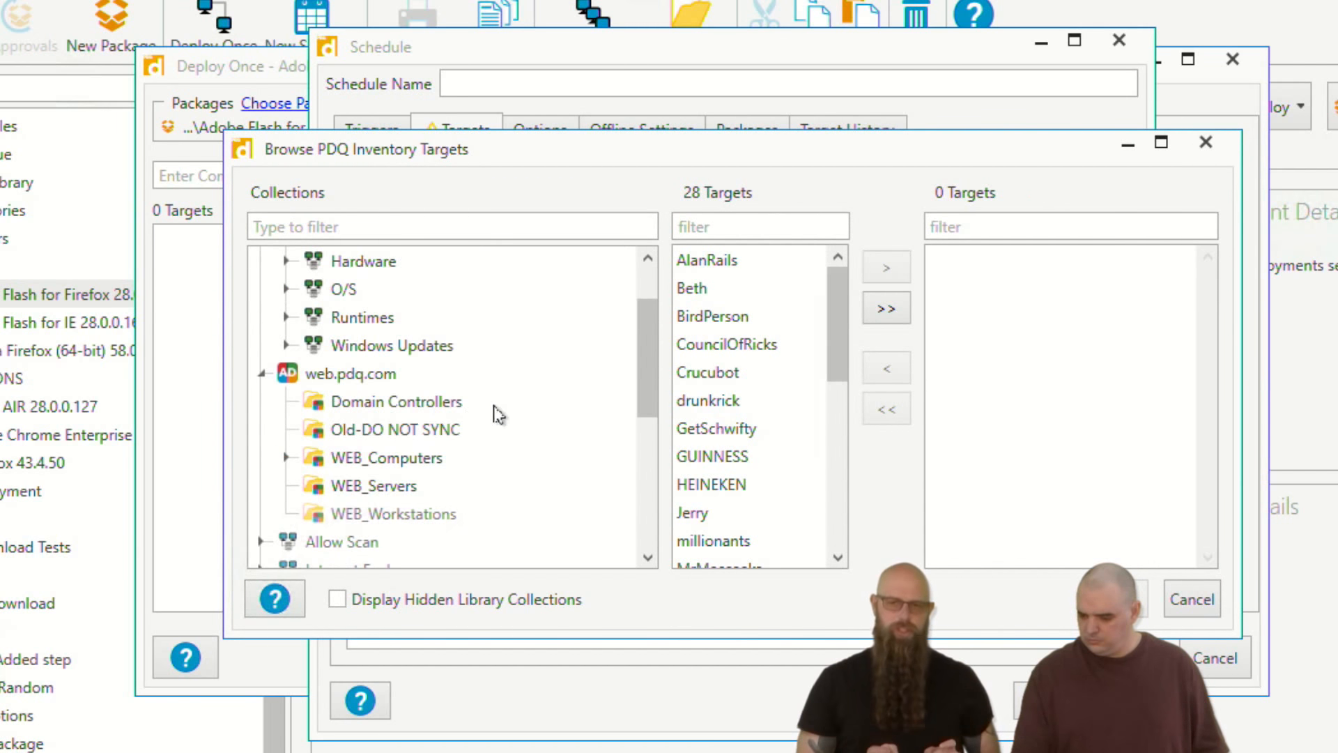
scroll(391, 387, up, 1)
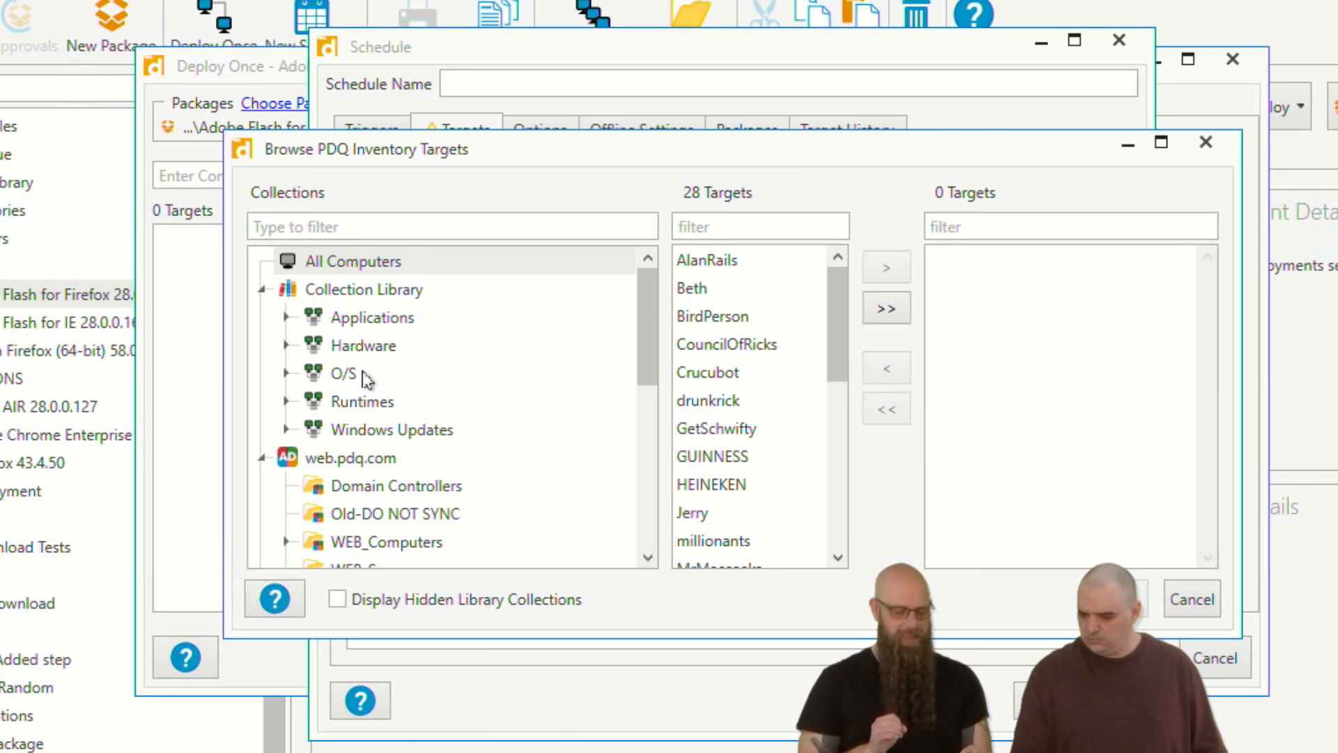
click(341, 345)
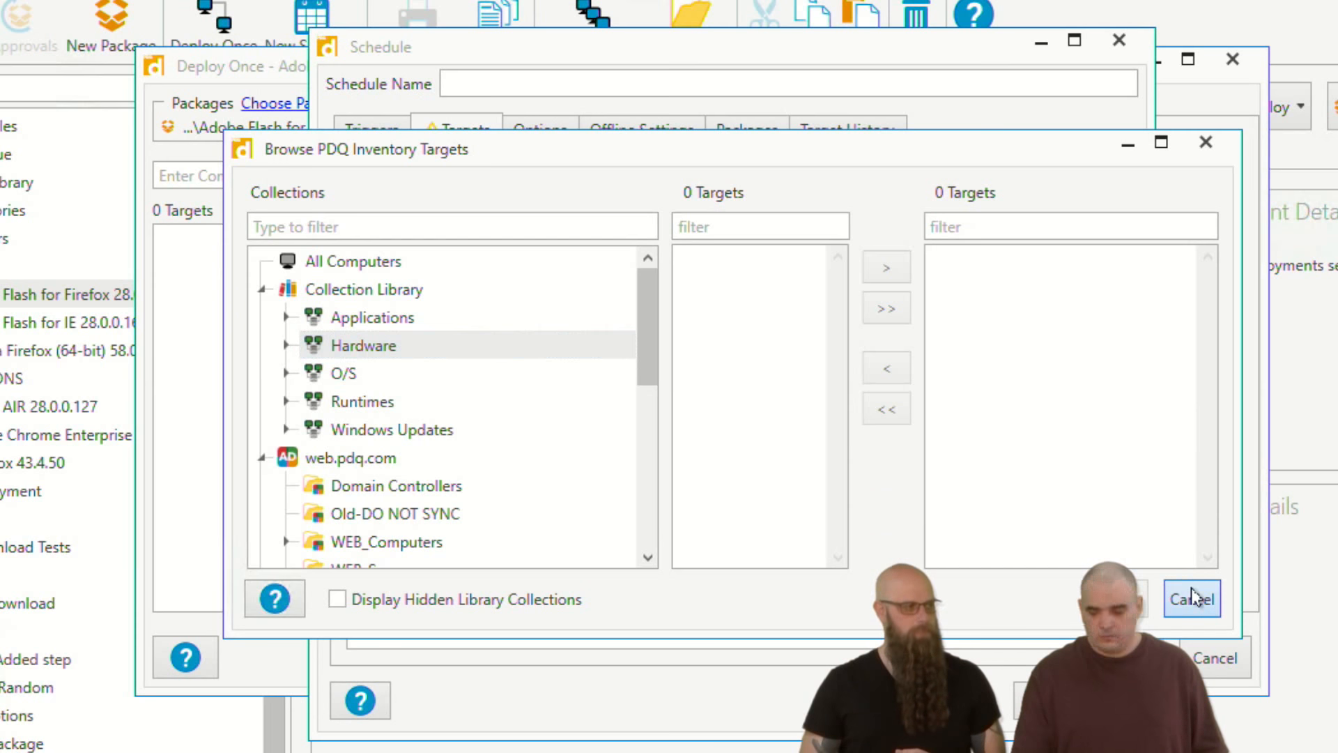
click(1191, 598)
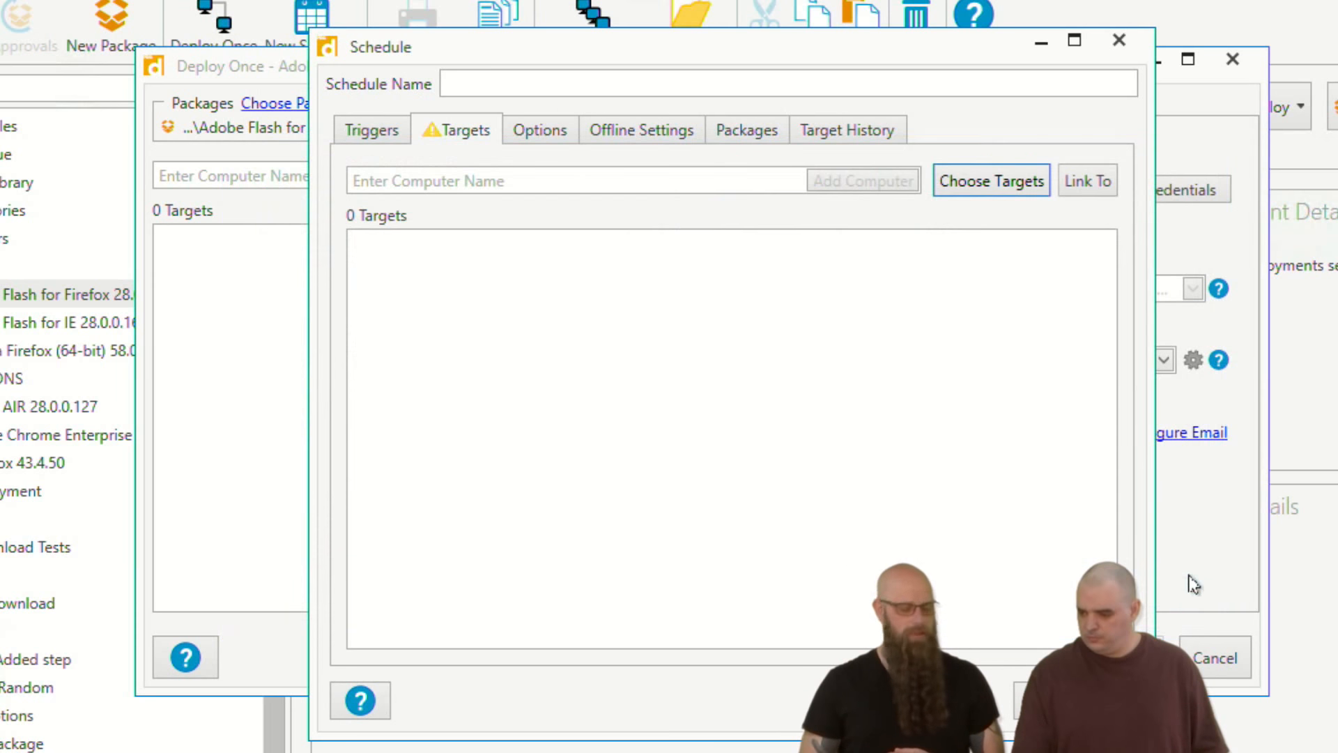
- Try linking the schedule to the PowerShell collection from PDQ Inventory, and cancel both the schedule and the one-time deployment
click(1096, 186)
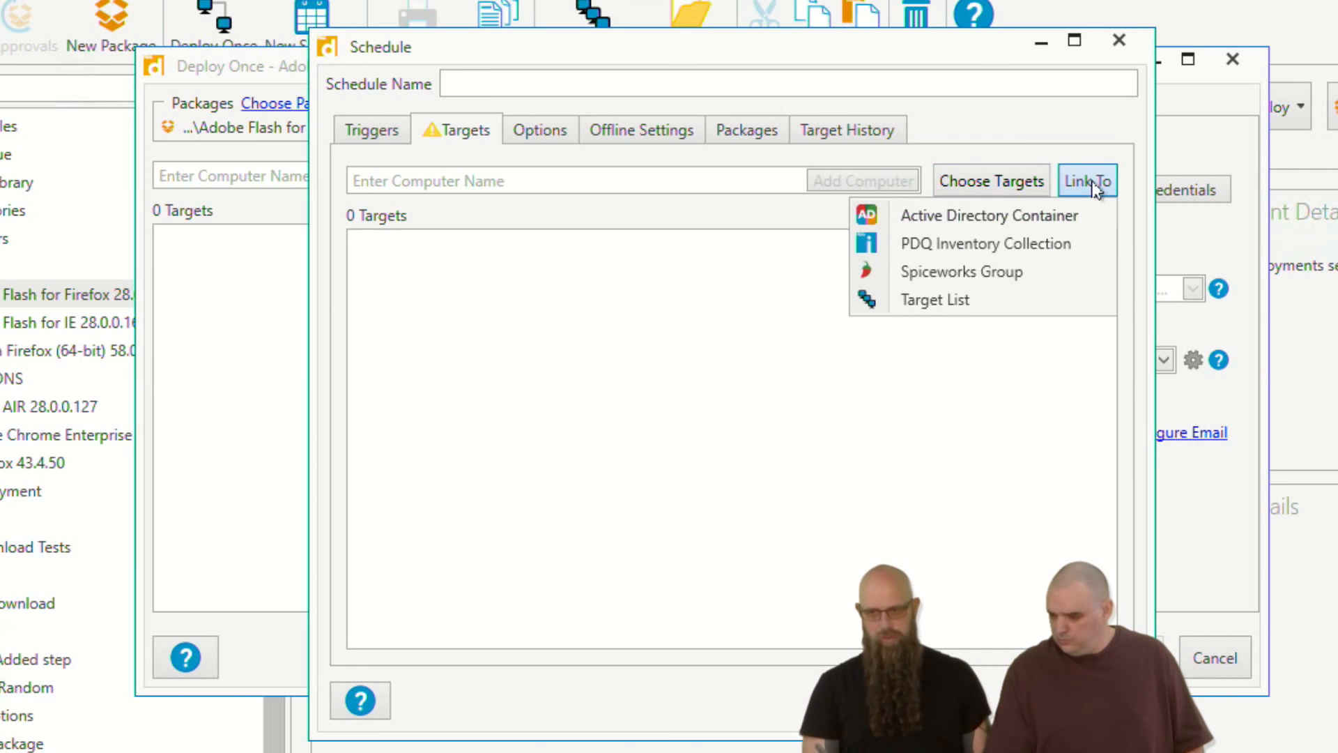
click(1019, 247)
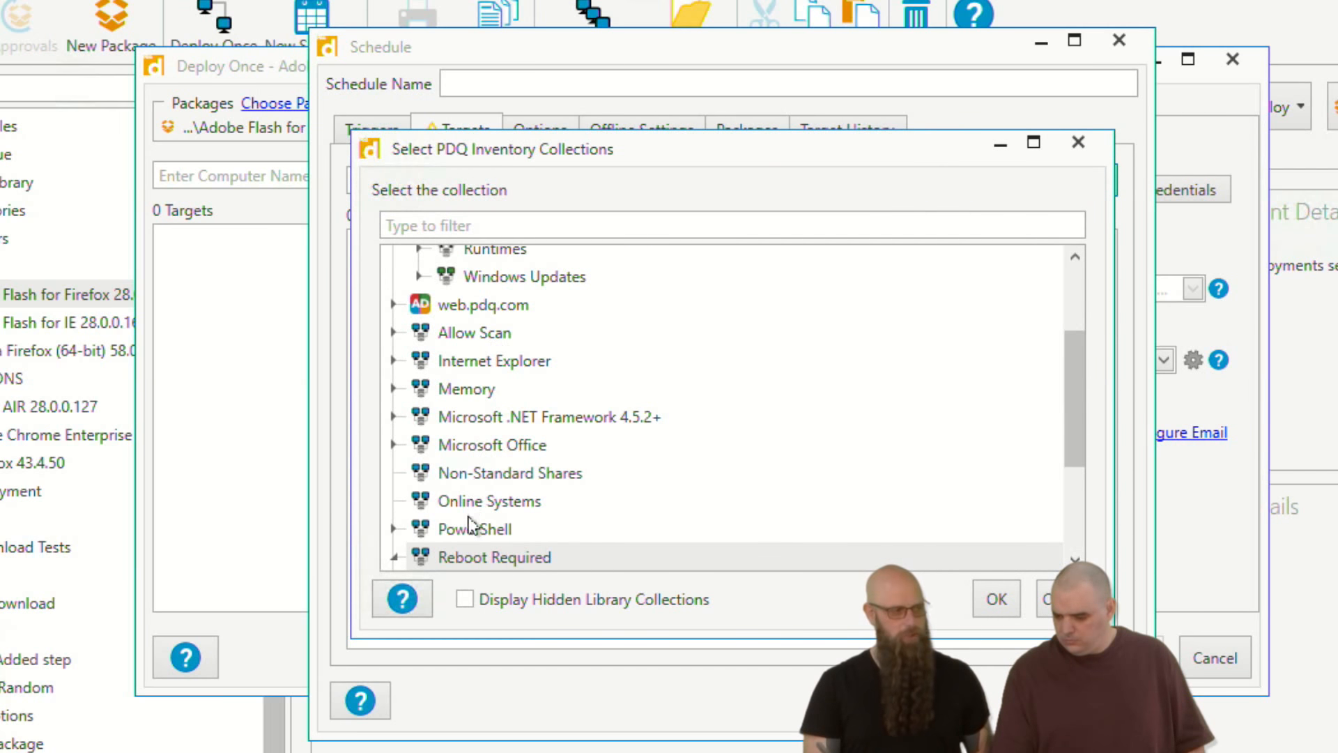
click(474, 531)
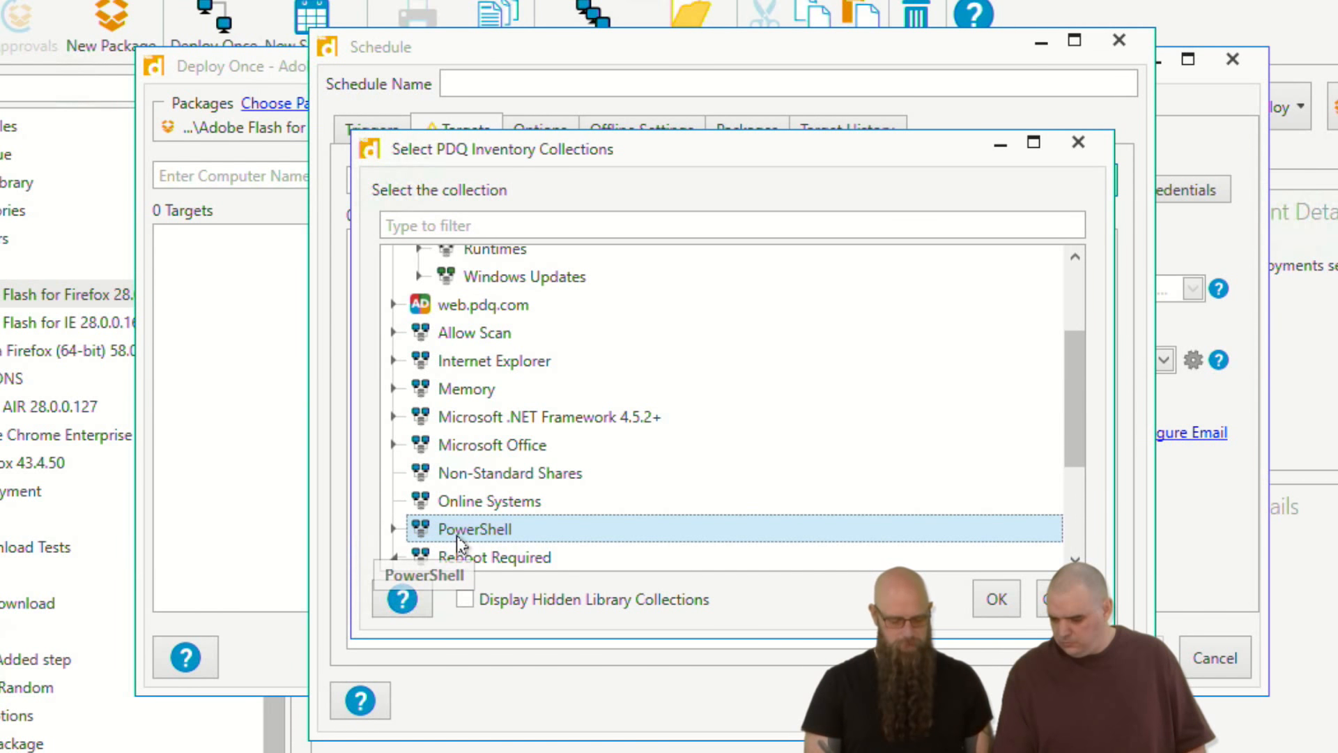
click(995, 598)
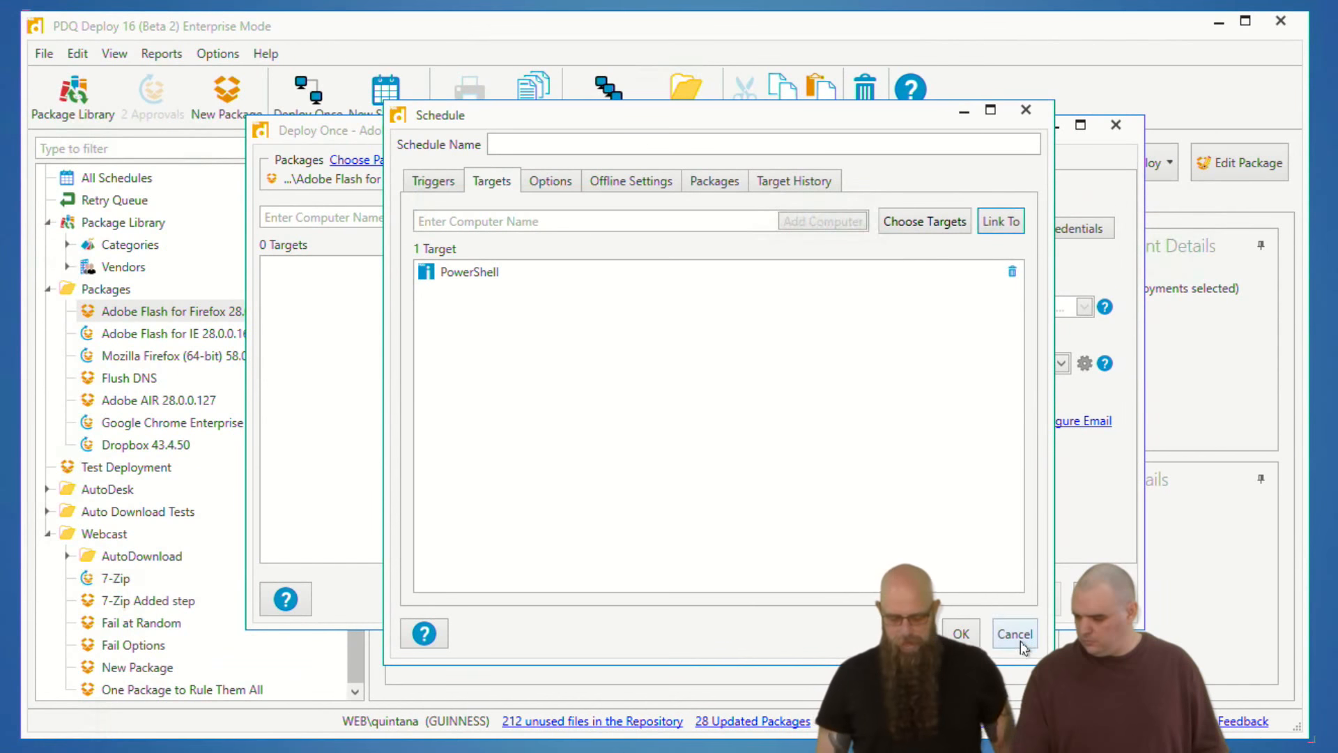
click(1105, 701)
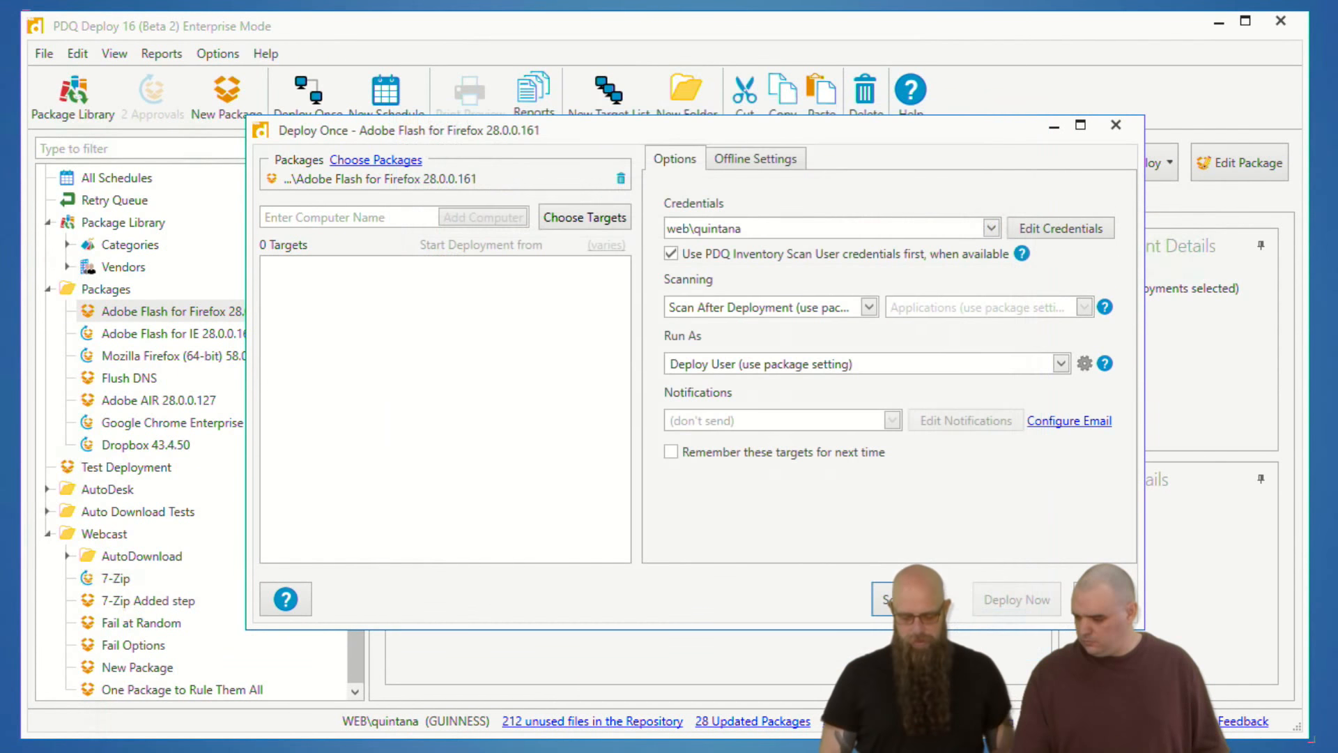
click(1105, 599)
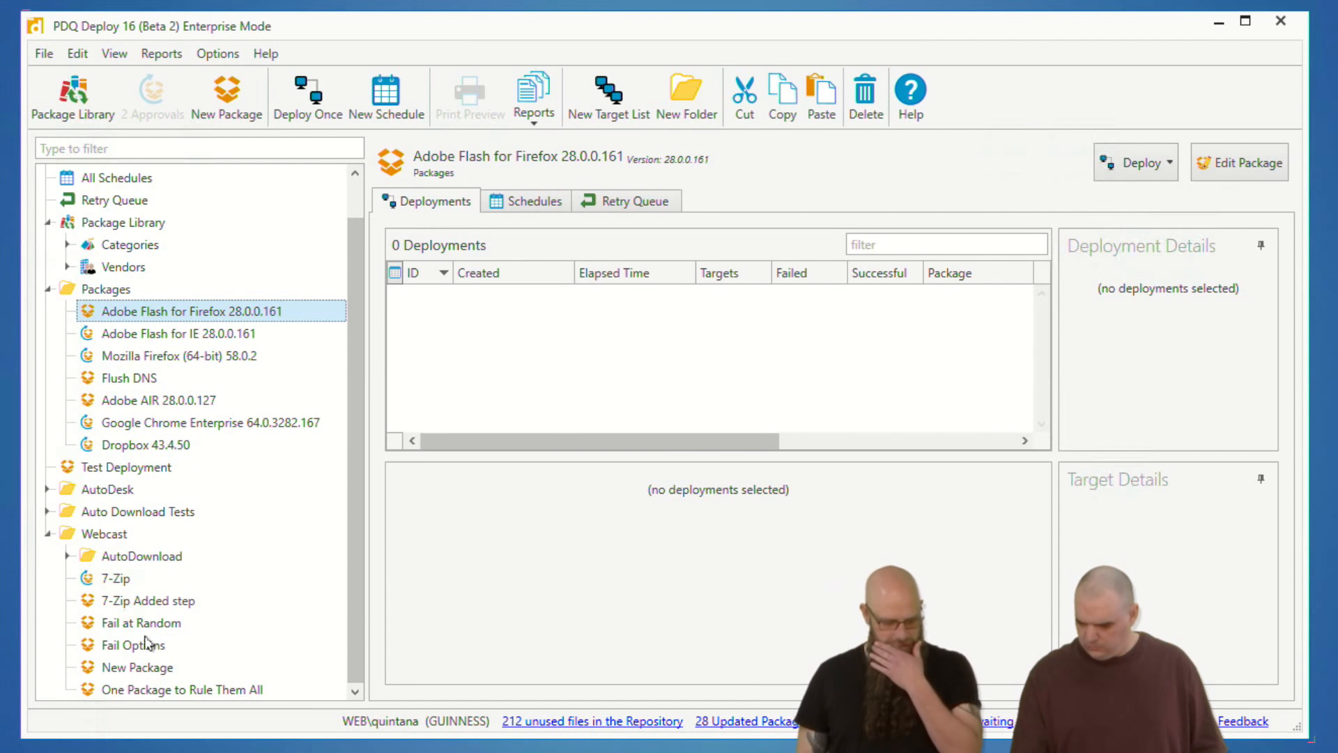
- View the nested step results of deployment 46 of One Package to Rule Them All for target Jerry, and close them
click(132, 690)
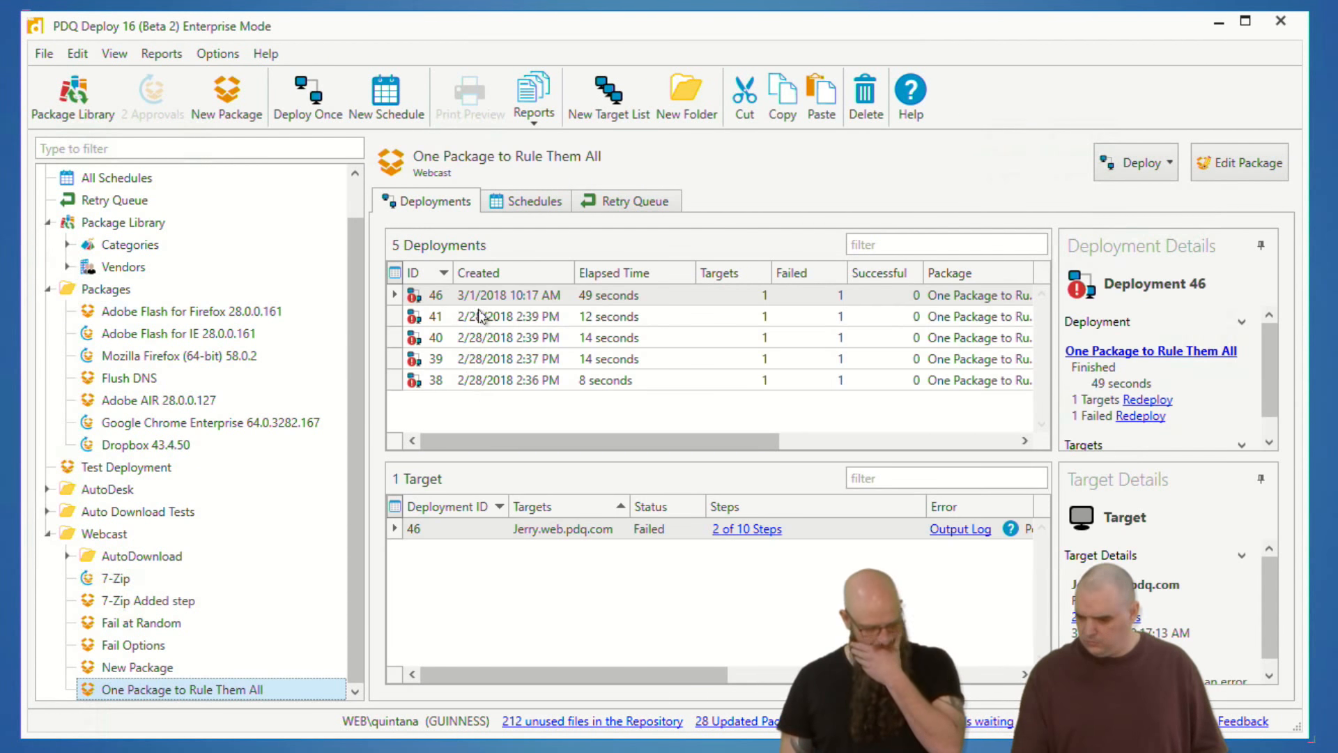
click(480, 301)
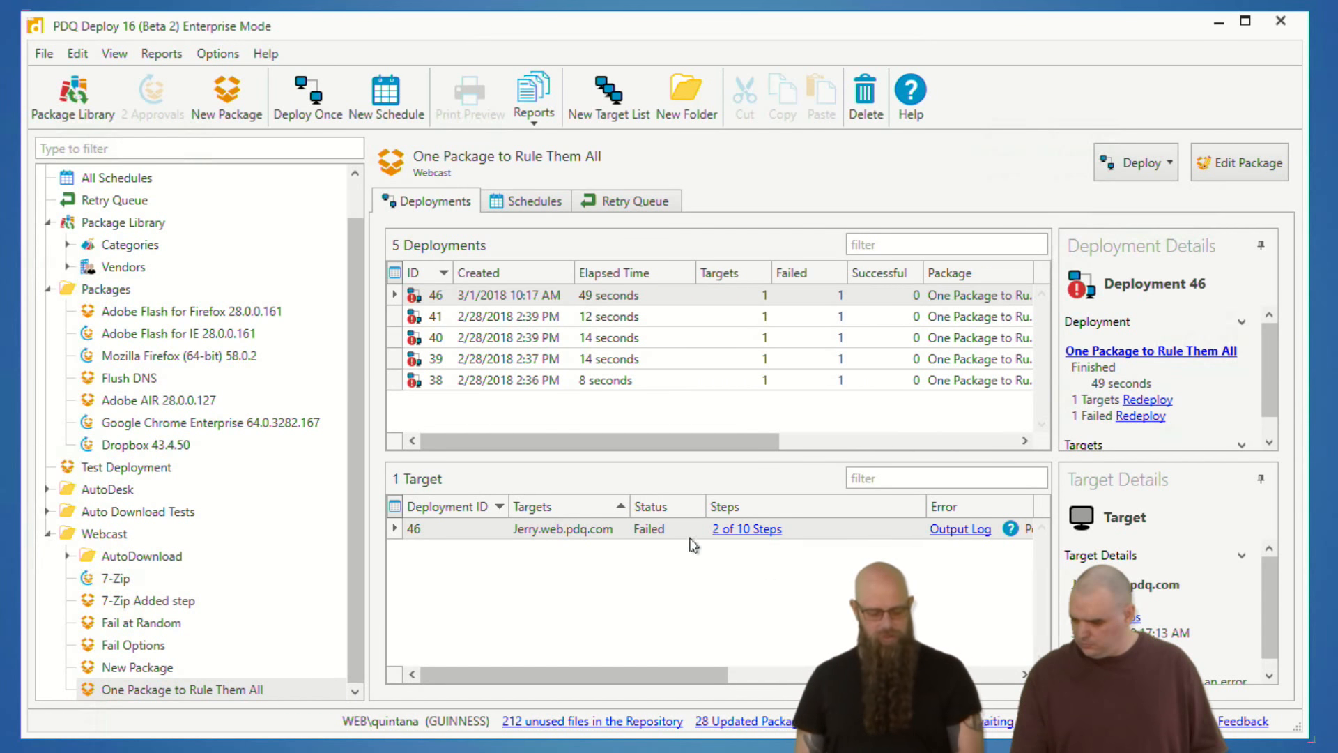
click(734, 528)
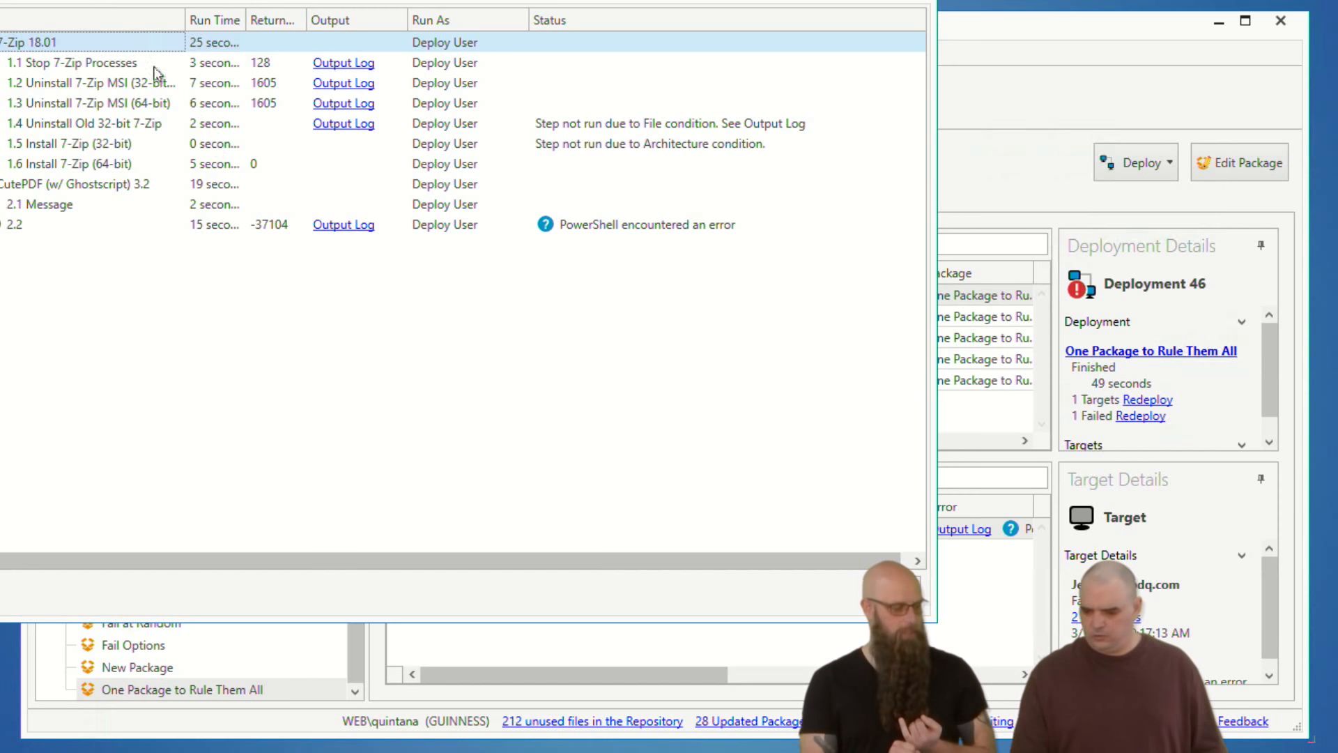
drag(314, 6, 521, 45)
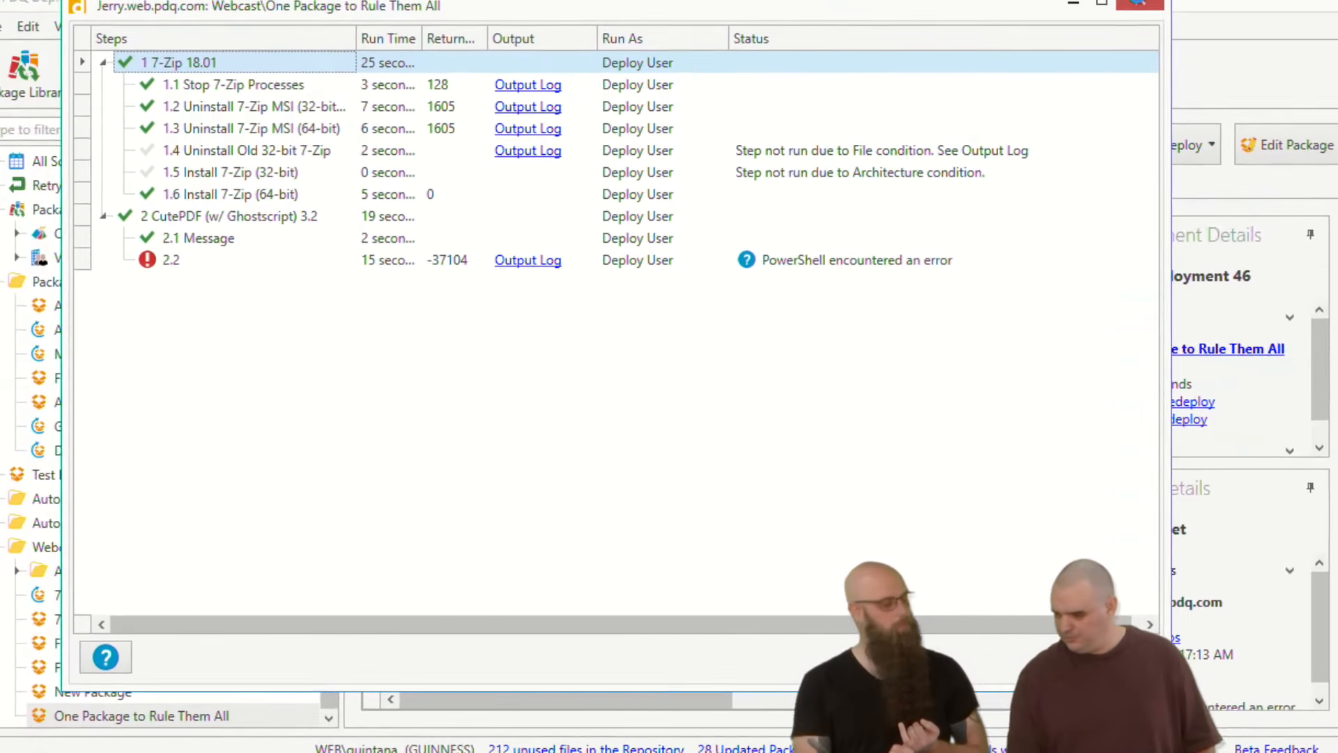
click(1143, 3)
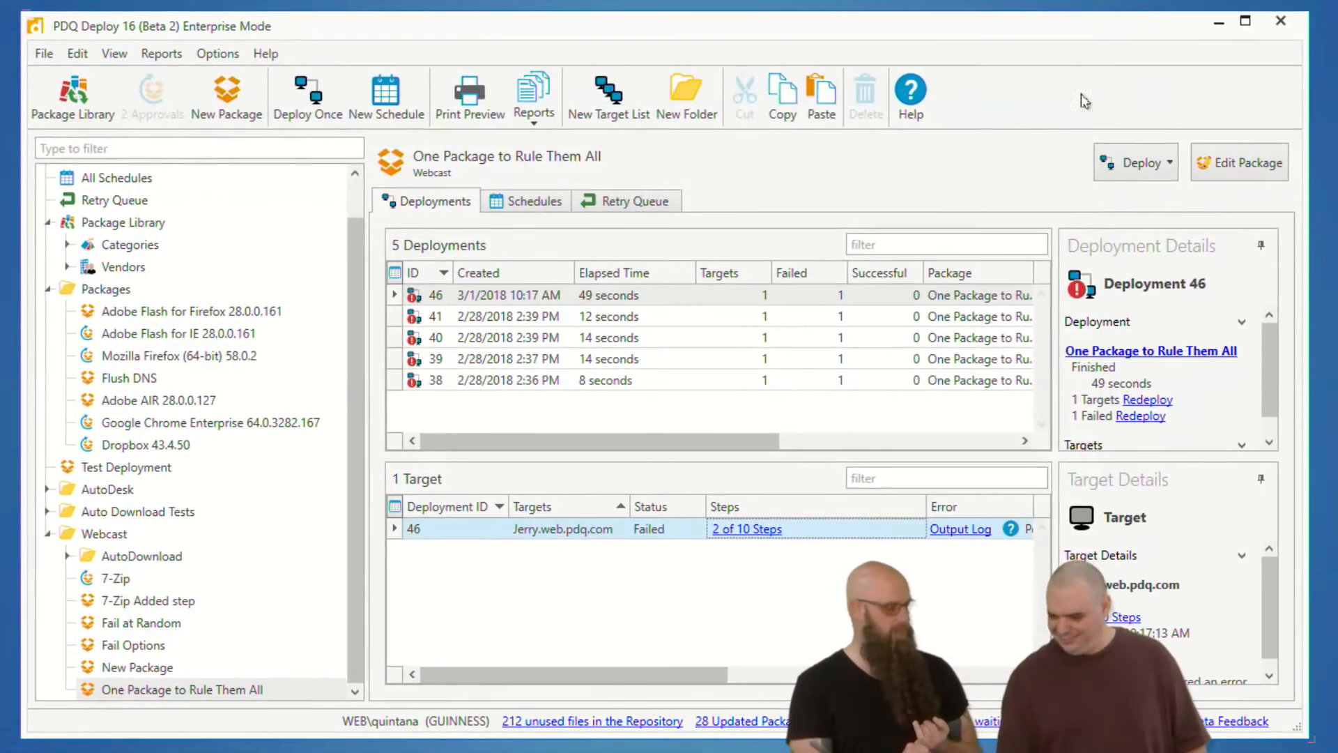
- Open a redeployment of deployment 46 from its failed step and view the start steps available for target Jerry
right_click(479, 292)
click(300, 379)
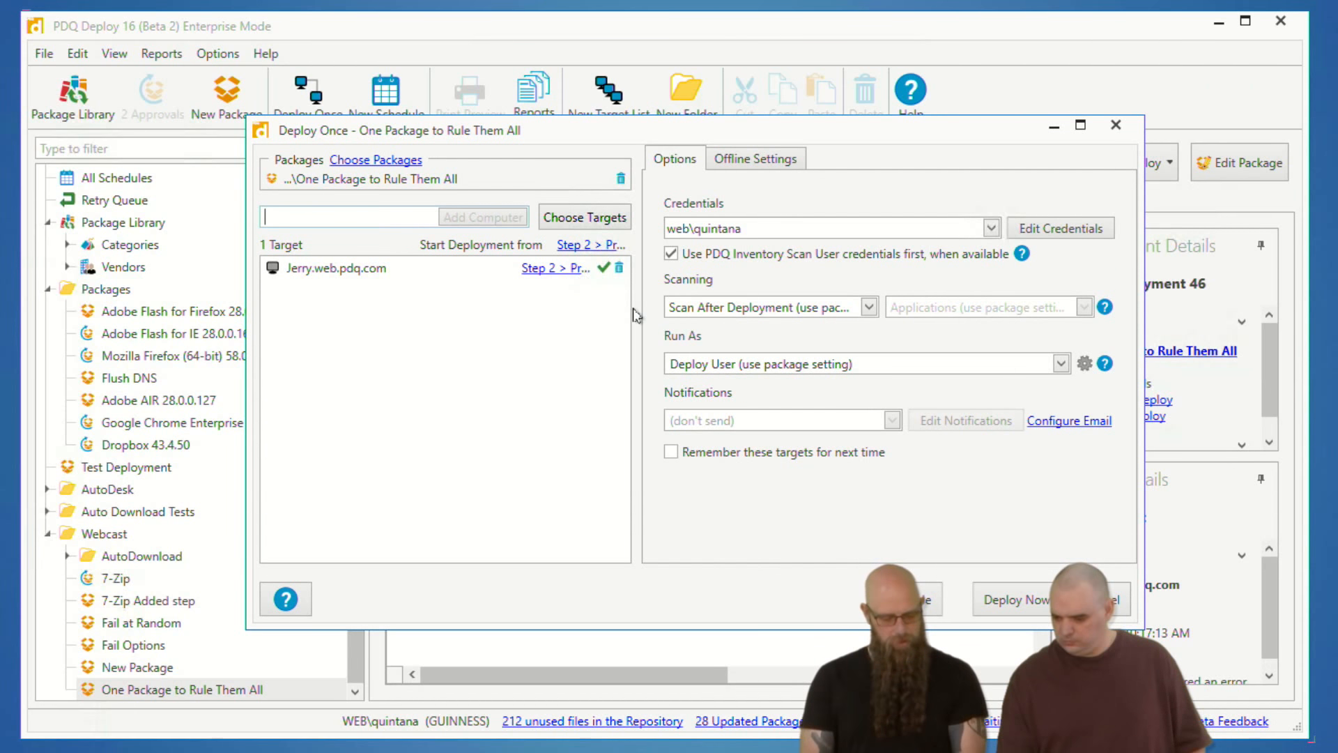
mouse_move(638, 317)
mouse_down()
mouse_move(808, 319)
mouse_move(638, 333)
mouse_up()
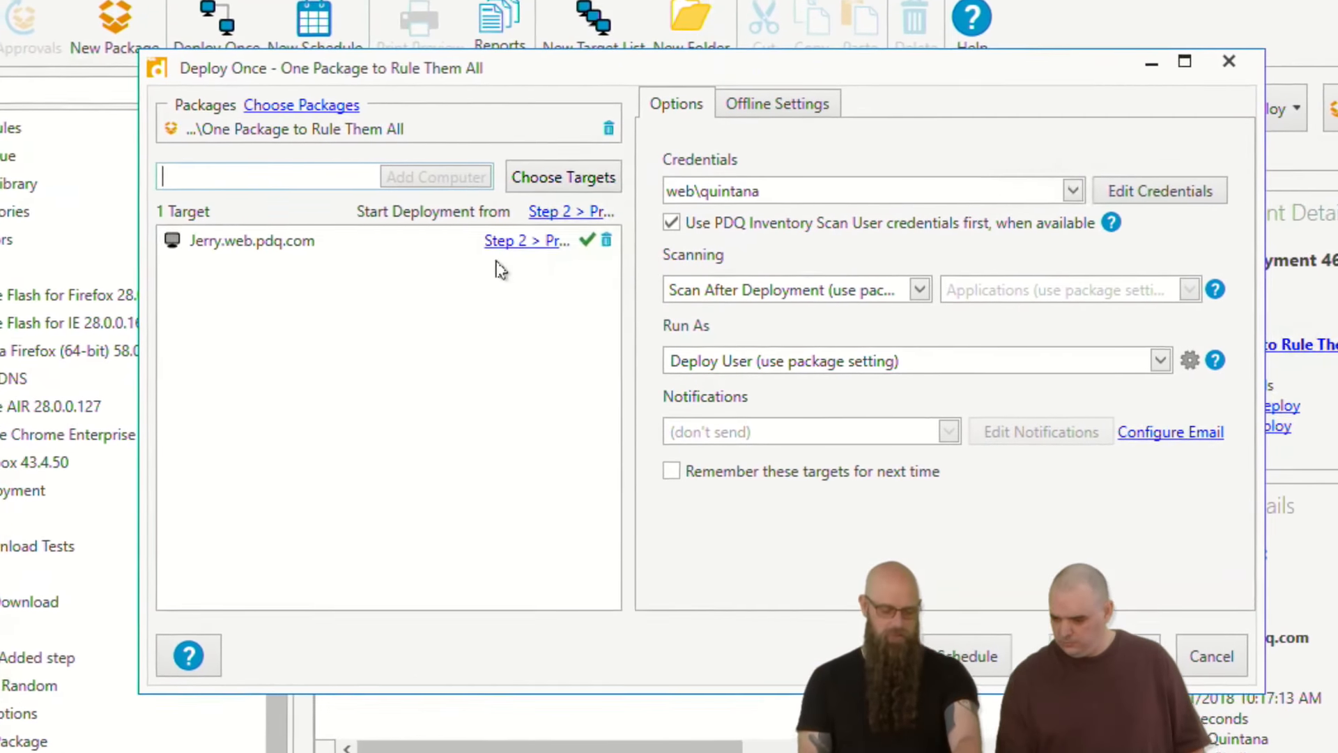
click(539, 267)
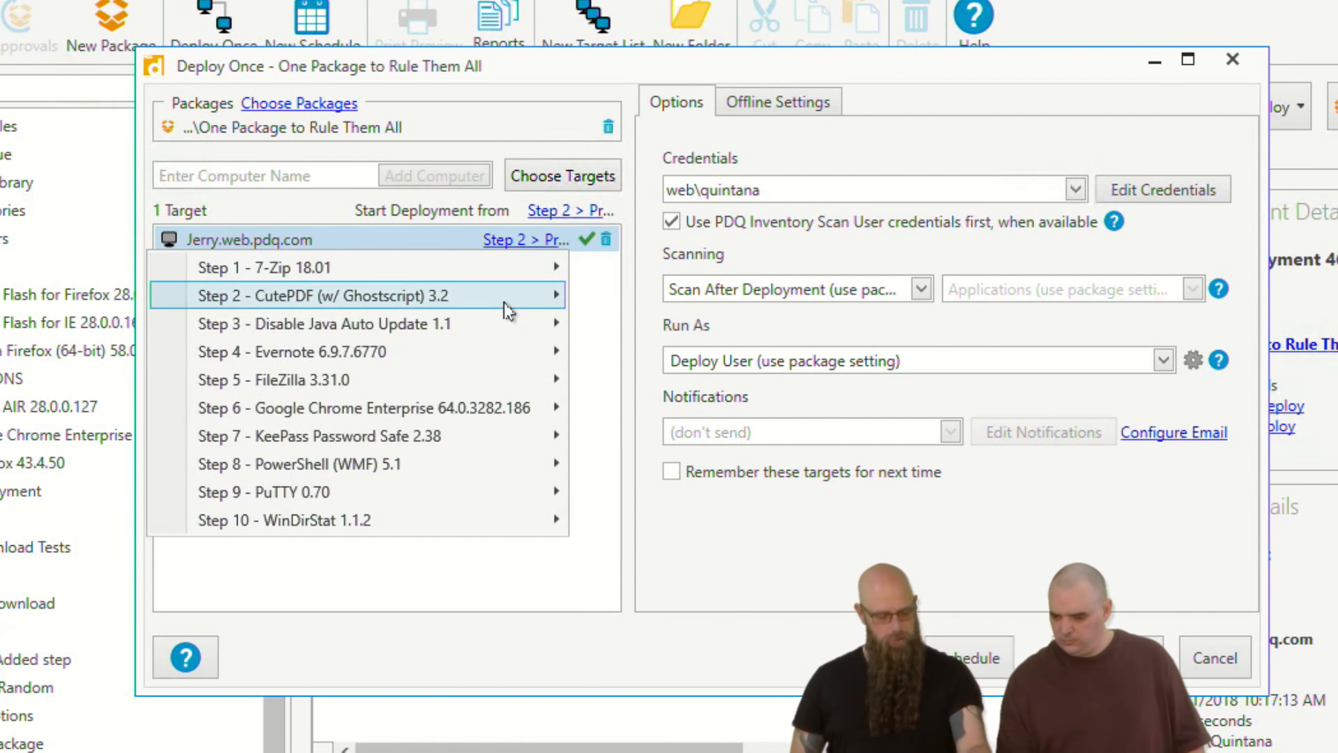
click(595, 315)
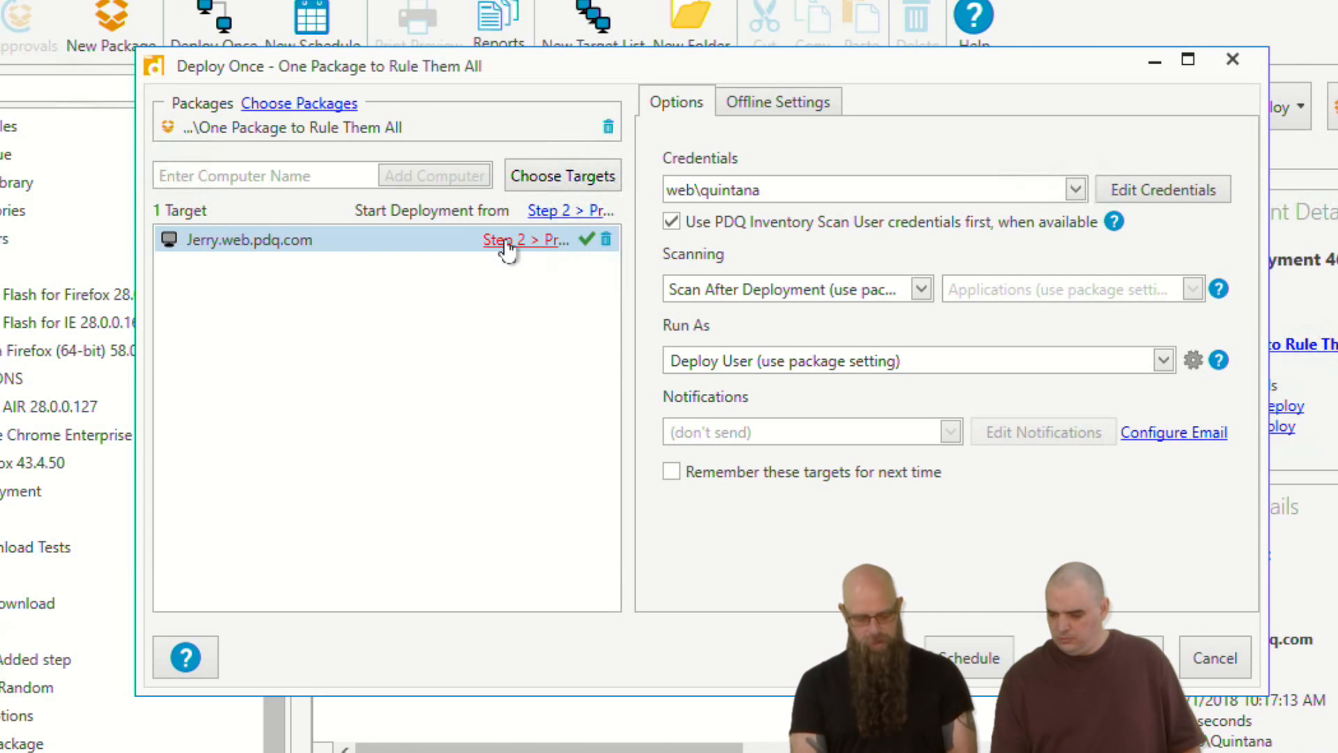
- Set Jerry's start step to Step 1 - Install Ghostscript (32-bit) inside Step 2 - CutePDF (w/ Ghostscript) 3.2
click(518, 241)
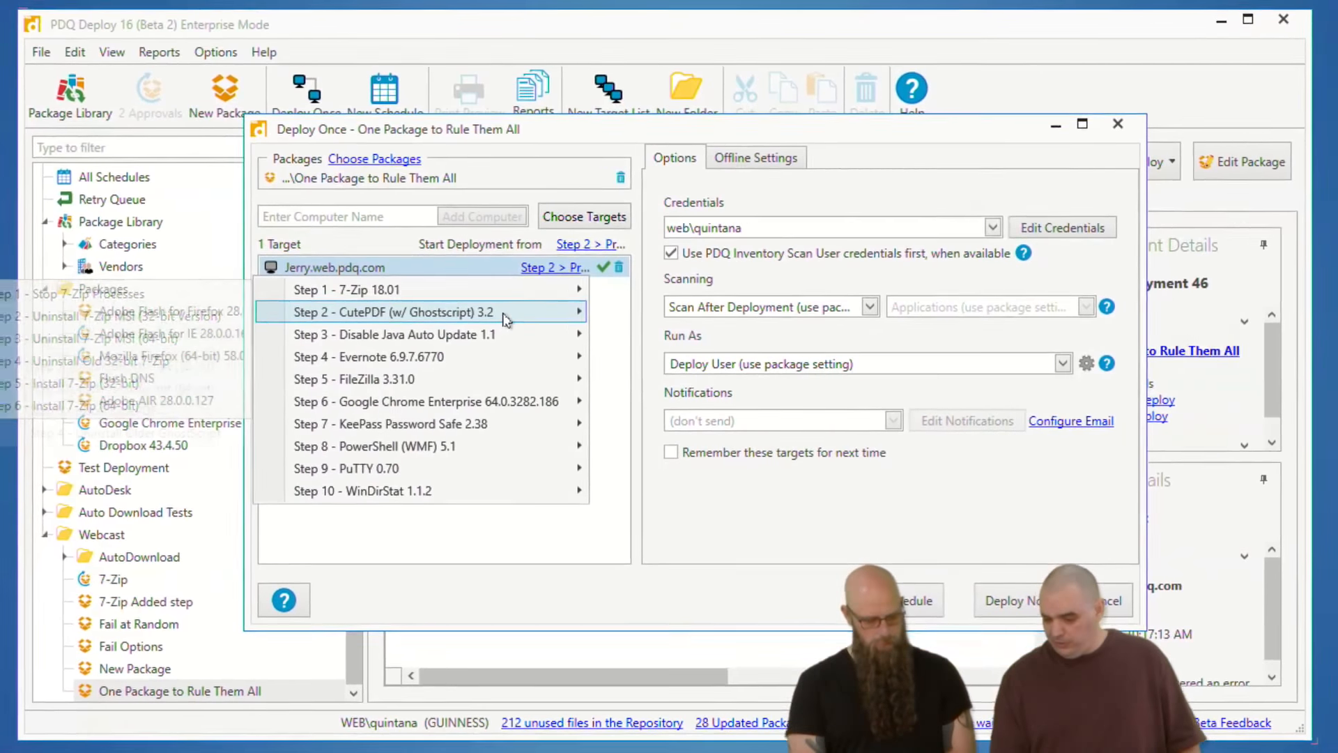
mouse_move(505, 319)
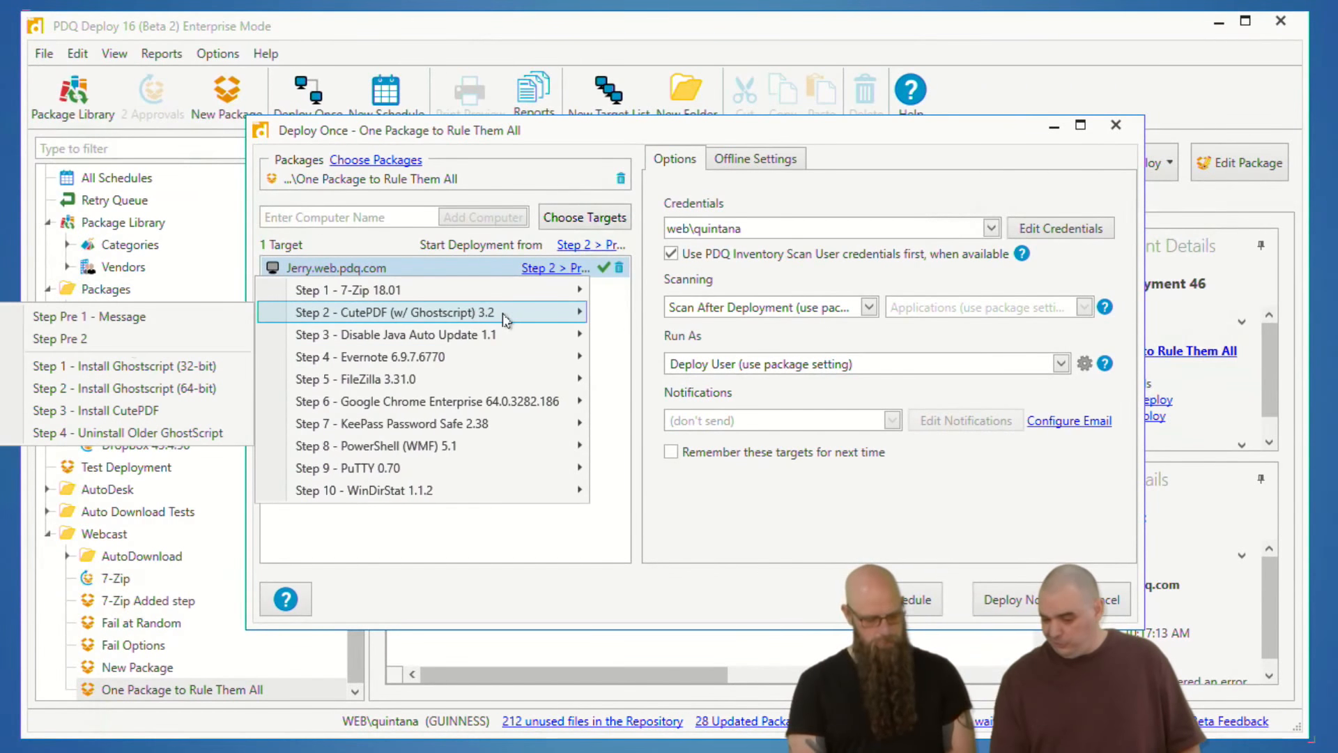
click(100, 367)
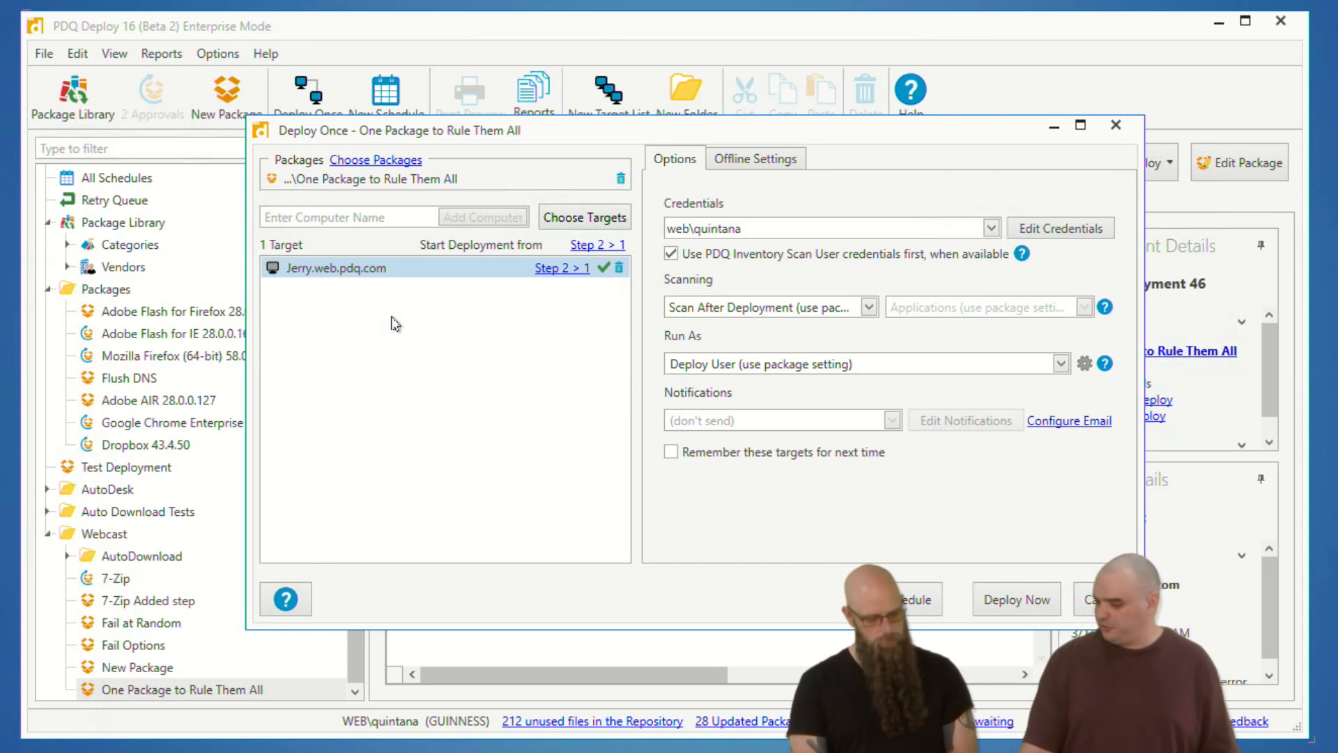
- Review the nested CutePDF start steps for Jerry again and cancel the redeployment
click(561, 269)
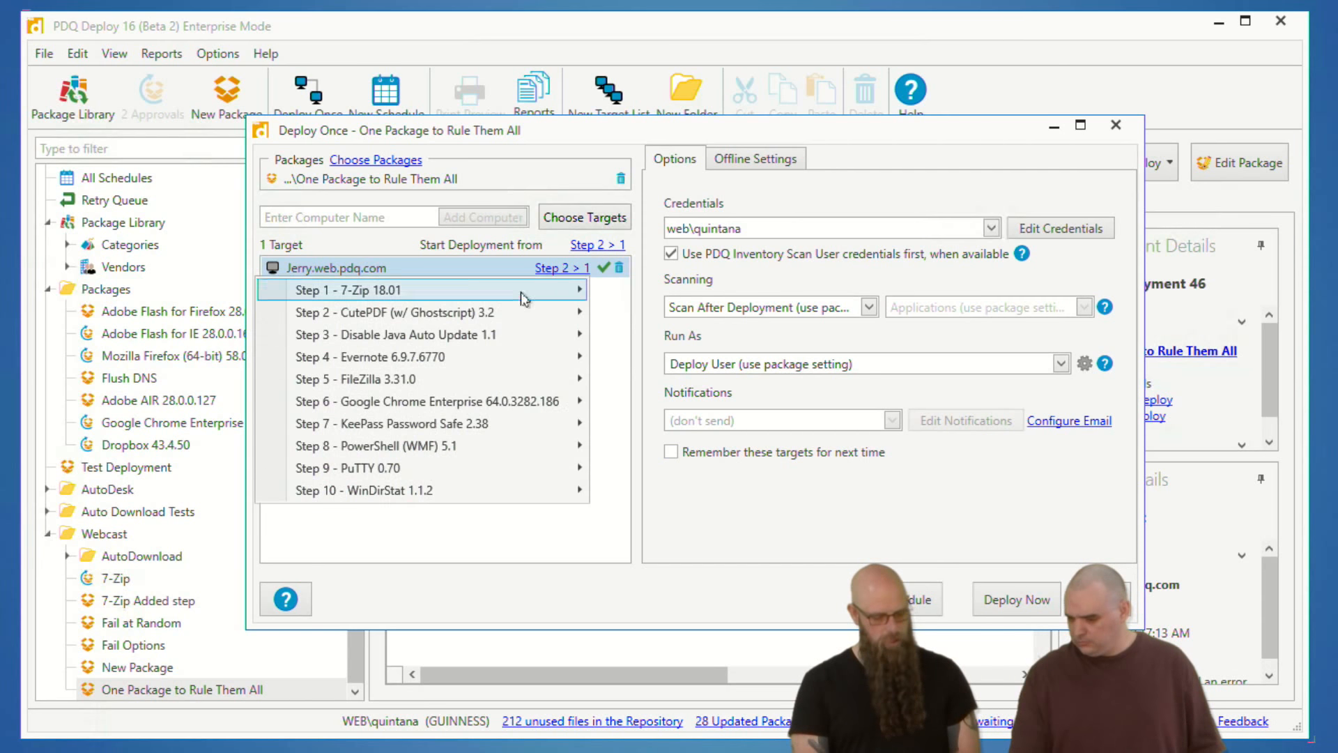
mouse_move(363, 311)
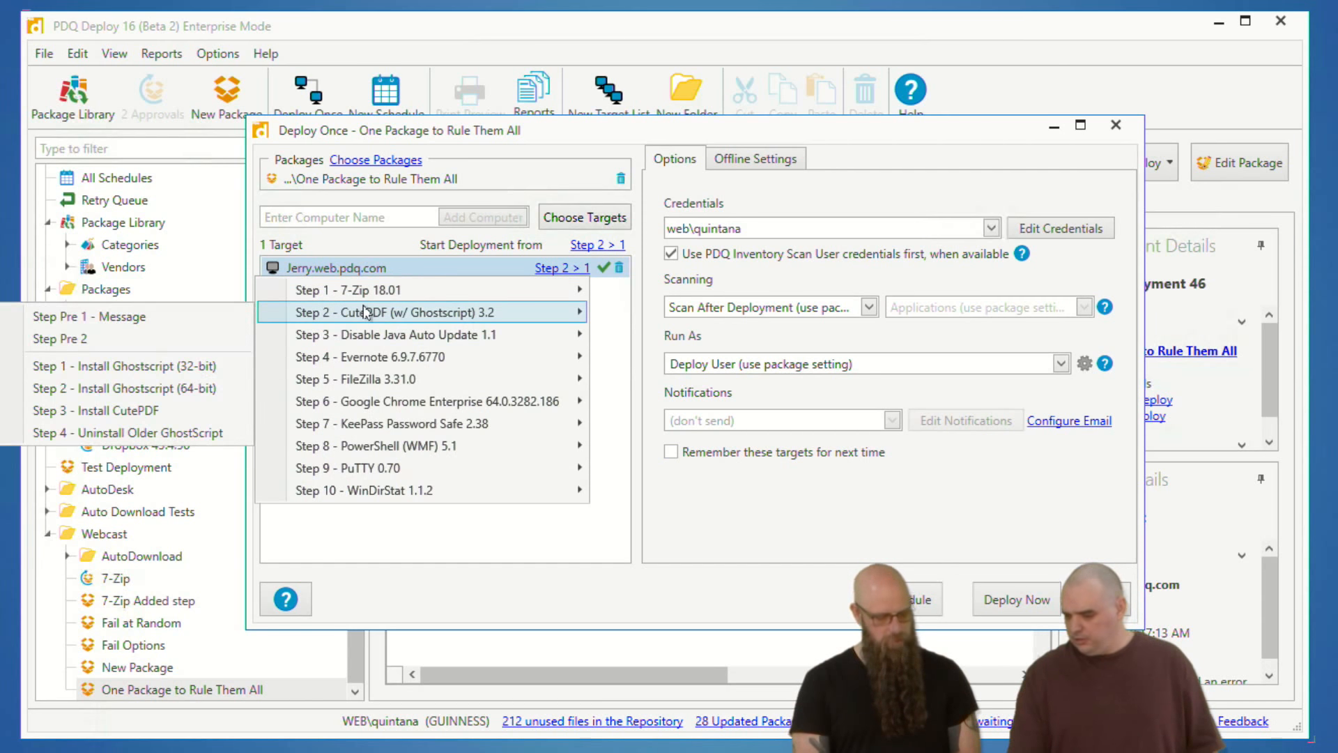
click(71, 366)
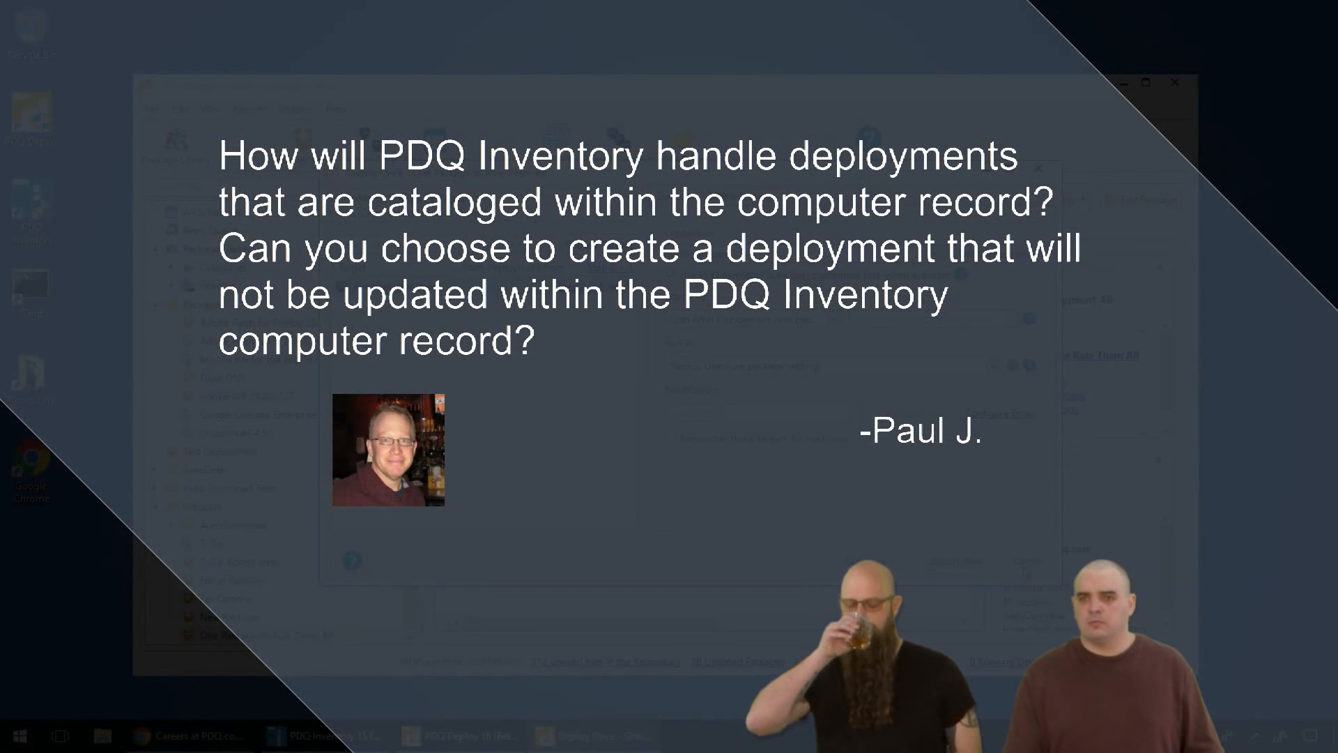
click(1024, 567)
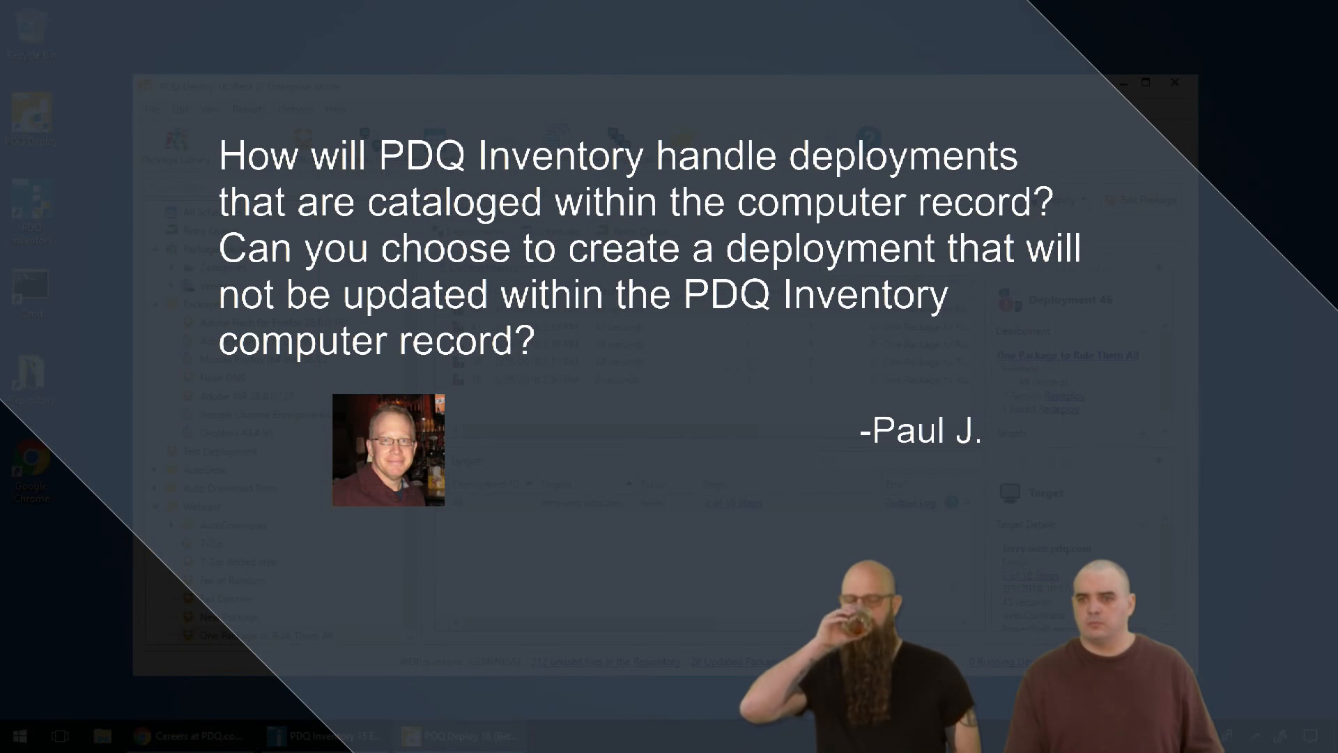